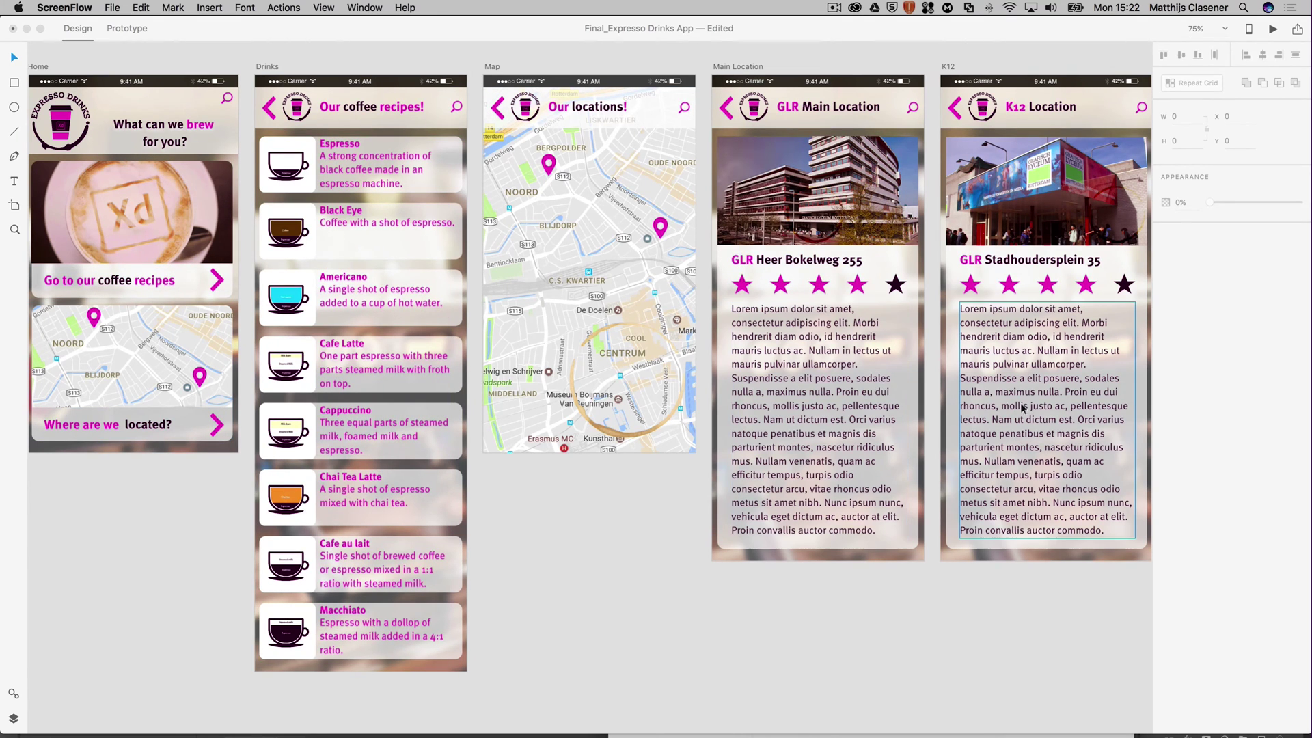
Preview the prototype from Home, following the coffee image link to the recipes and back
scroll(1063, 392, "left", 1)
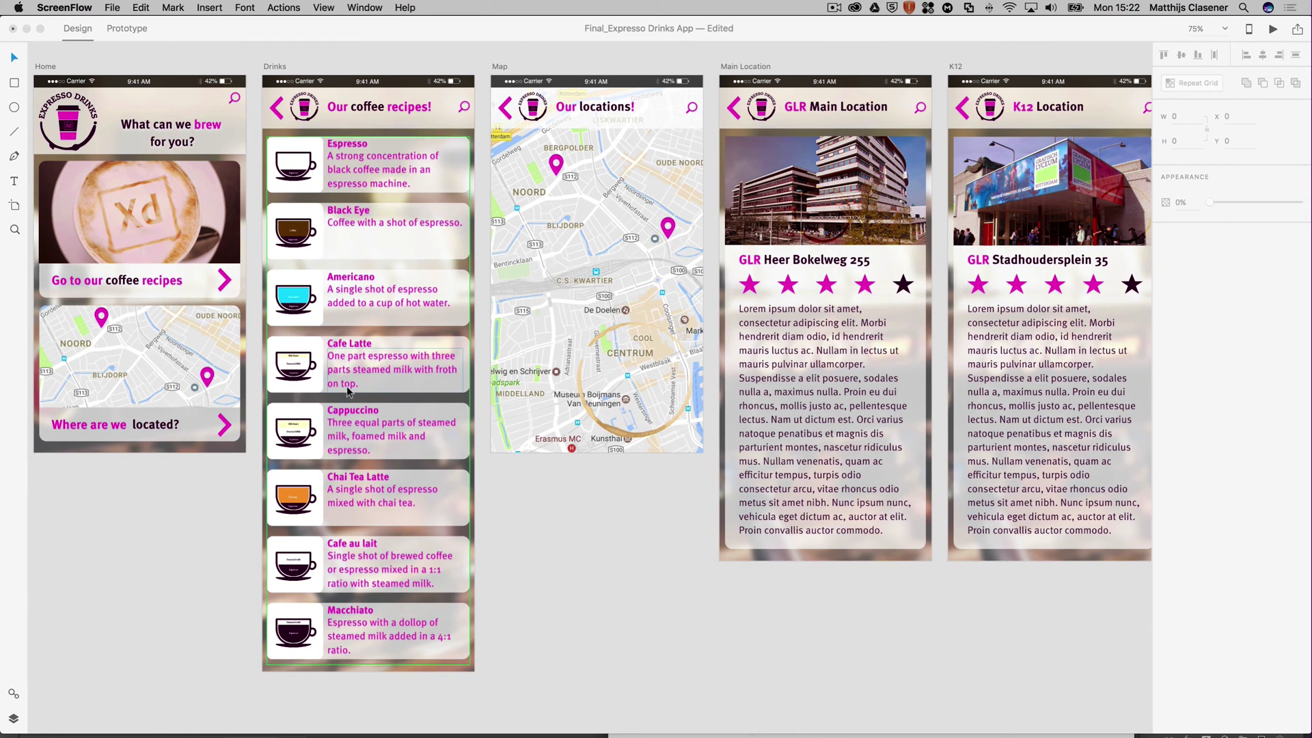
left_click(1273, 30)
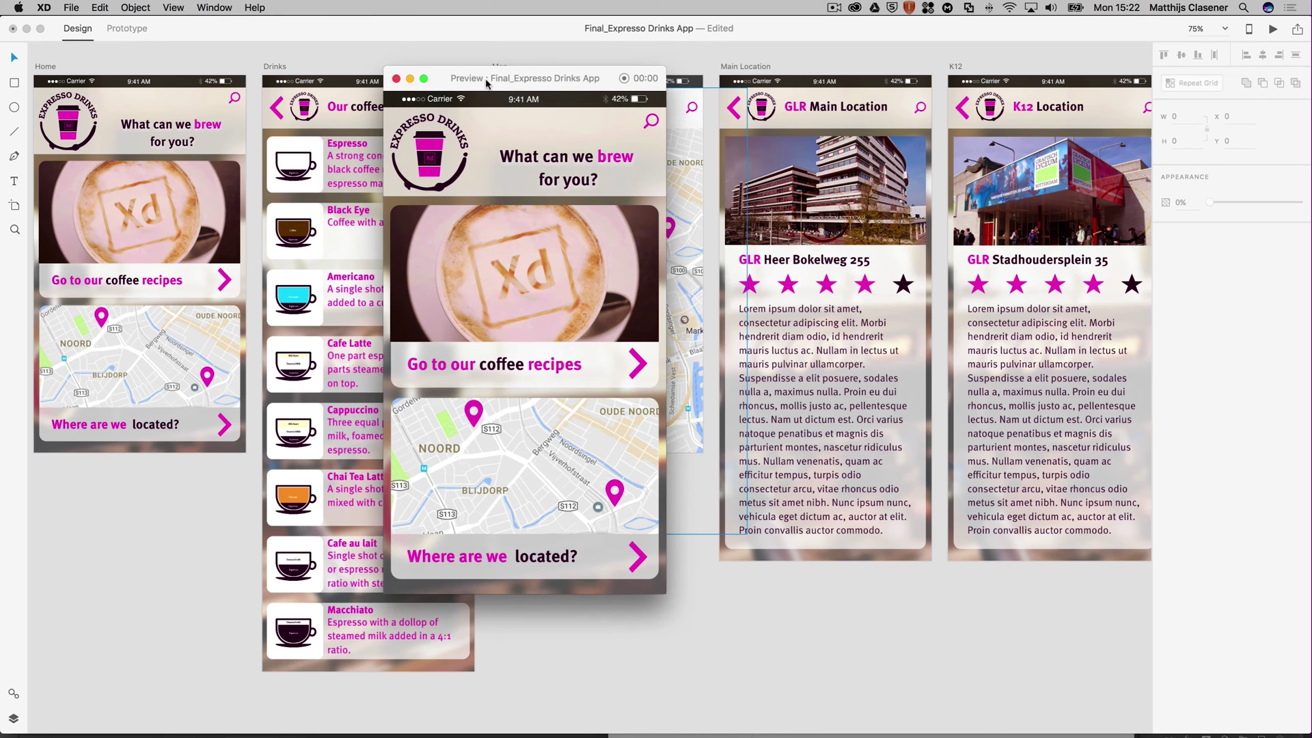
mouse_move(486, 83)
left_mouse_down()
mouse_move(533, 84)
mouse_move(497, 84)
left_mouse_up()
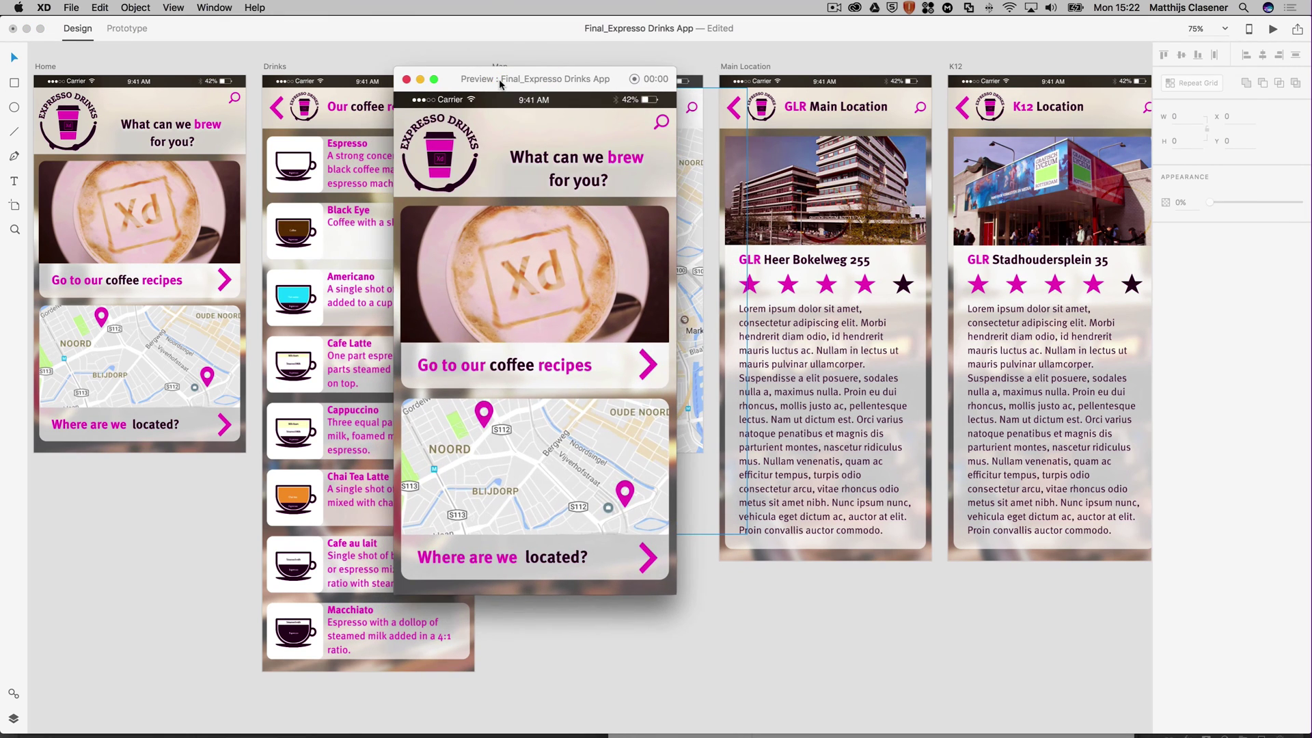
left_click(563, 310)
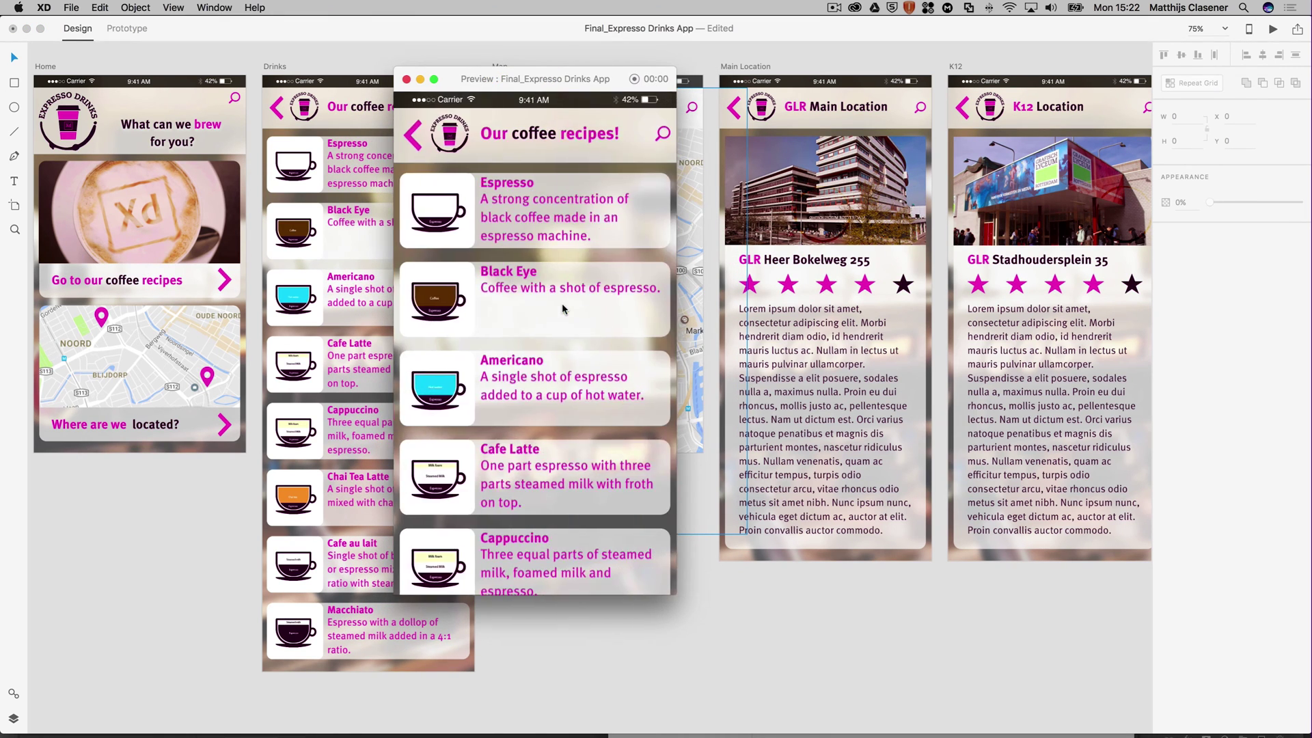
scroll(562, 308, "down", 10)
scroll(561, 302, "up", 10)
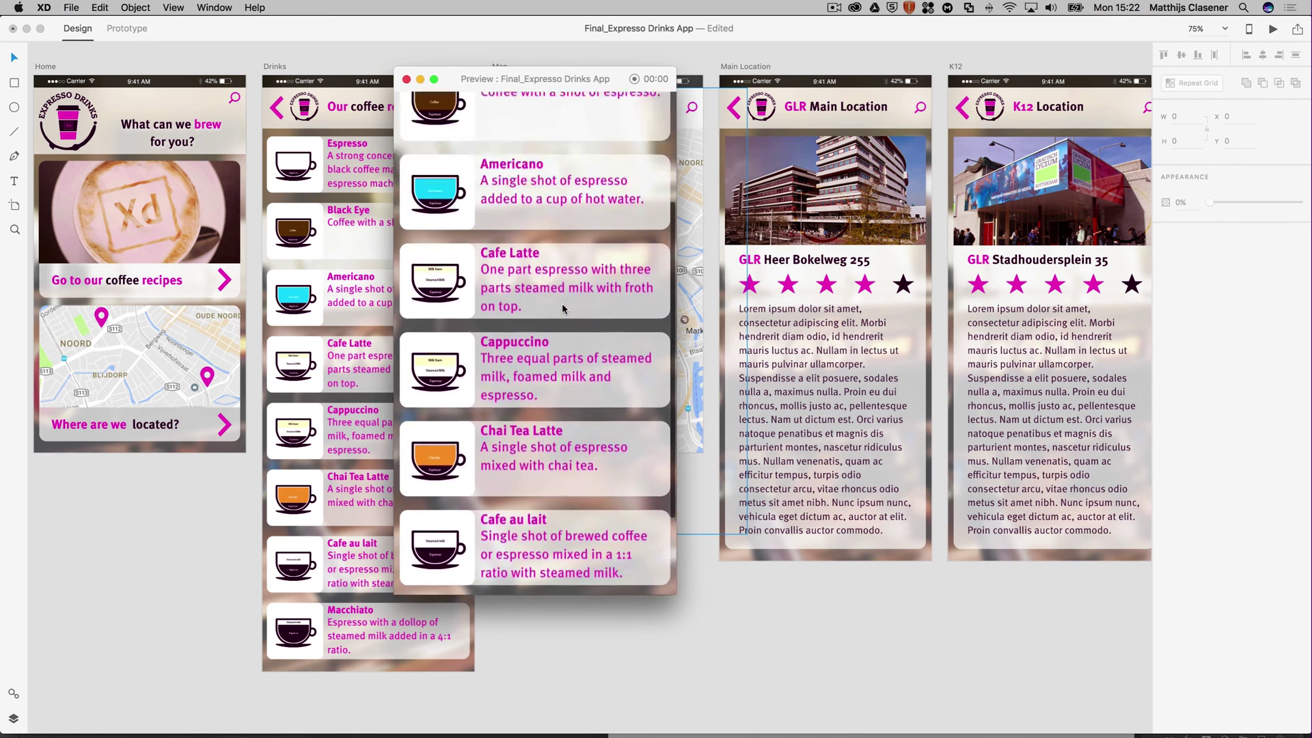
left_click(541, 260)
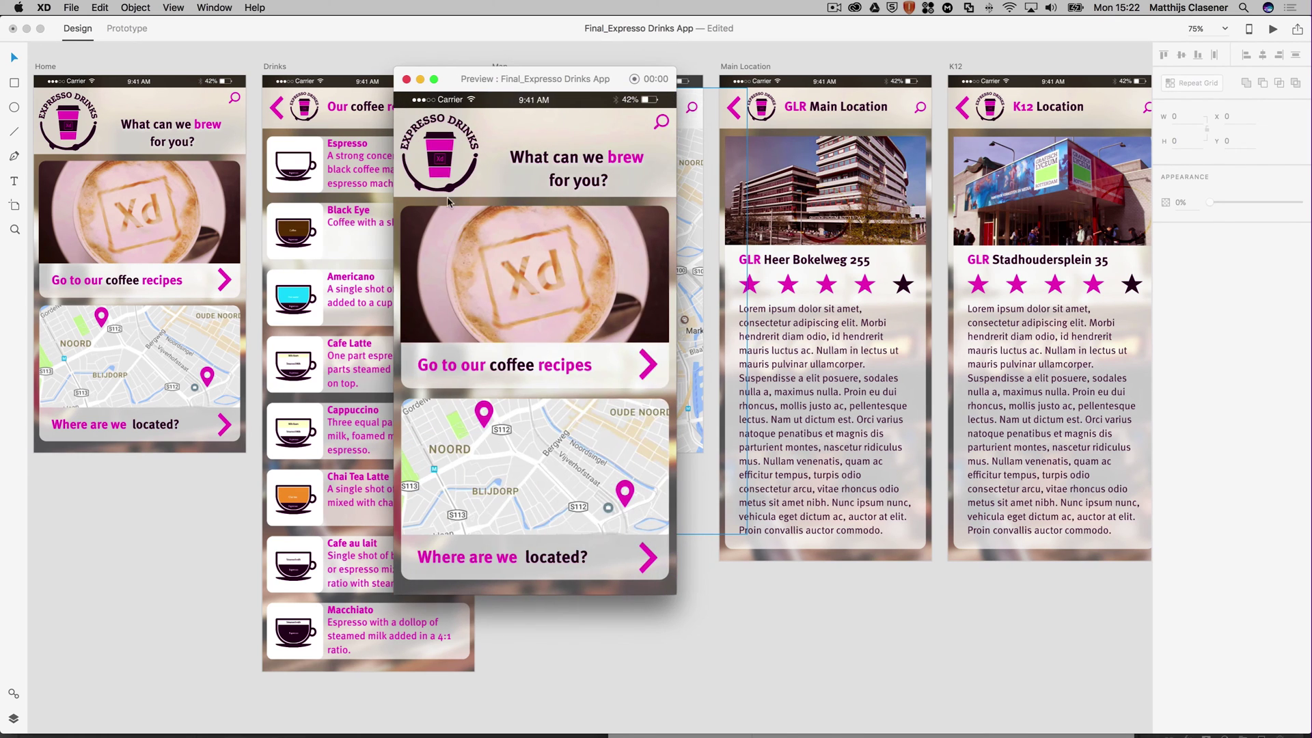
In the preview, visit Our locations and the GLR Main Location, return Home, then close it
left_click(547, 485)
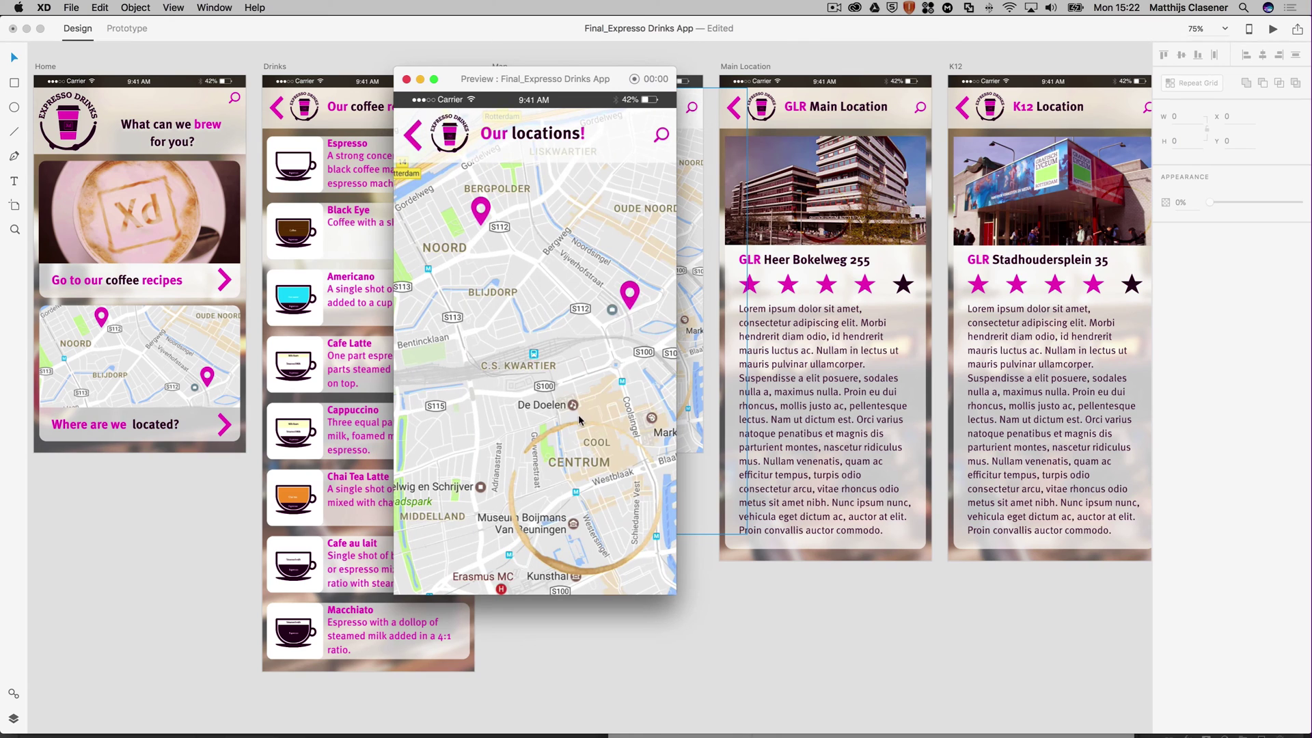
left_click(630, 296)
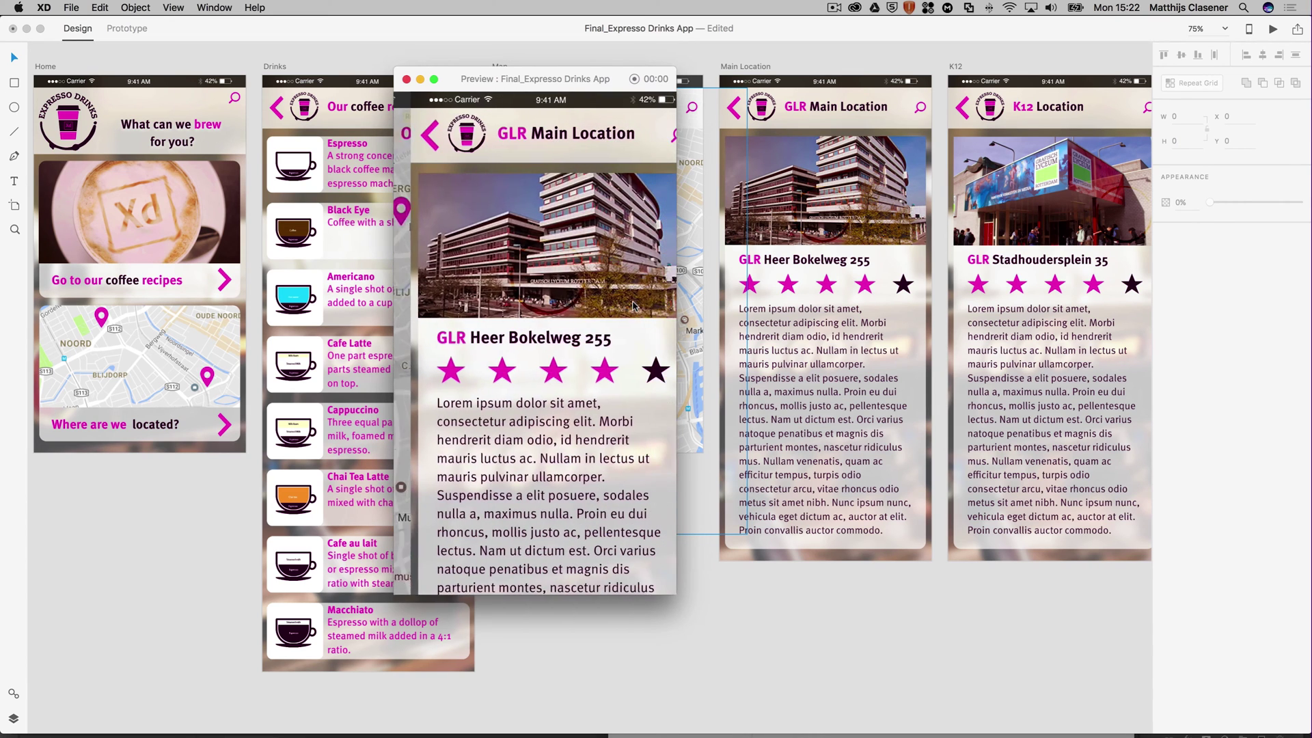
scroll(603, 400, "down", 5)
scroll(603, 400, "up", 5)
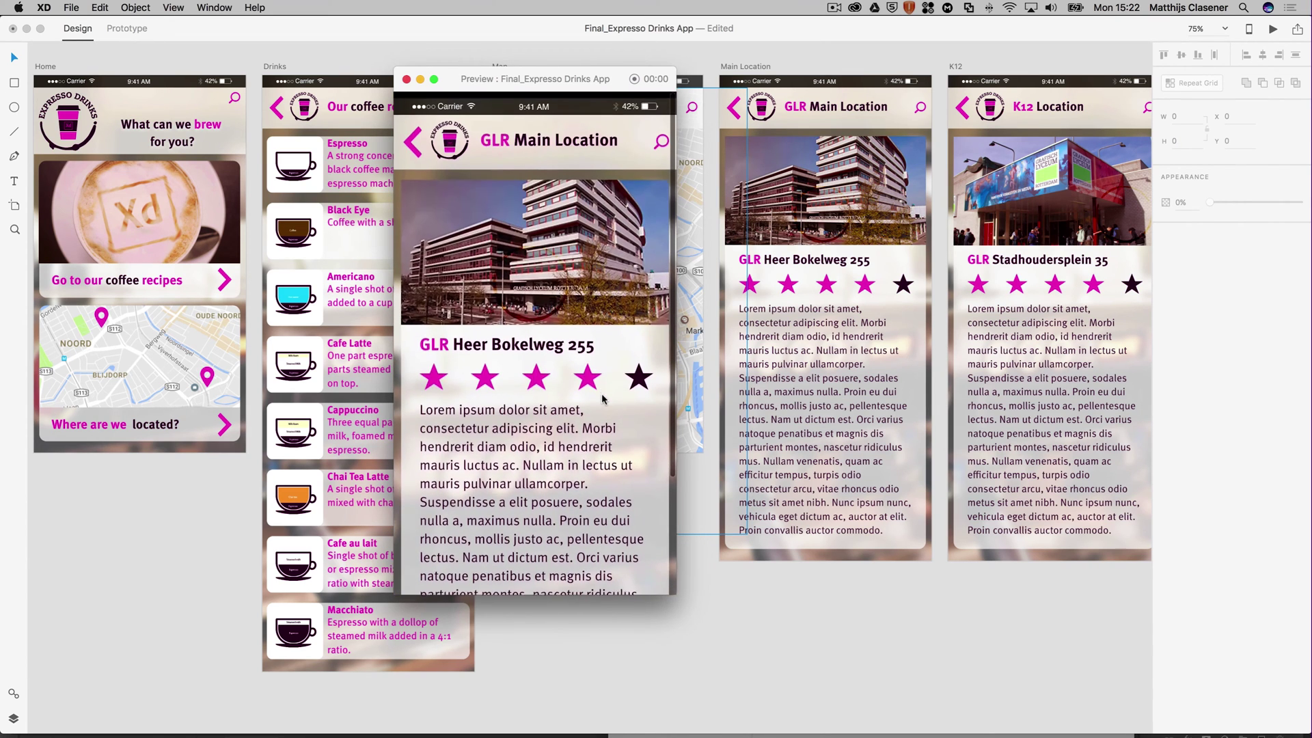
left_click(452, 144)
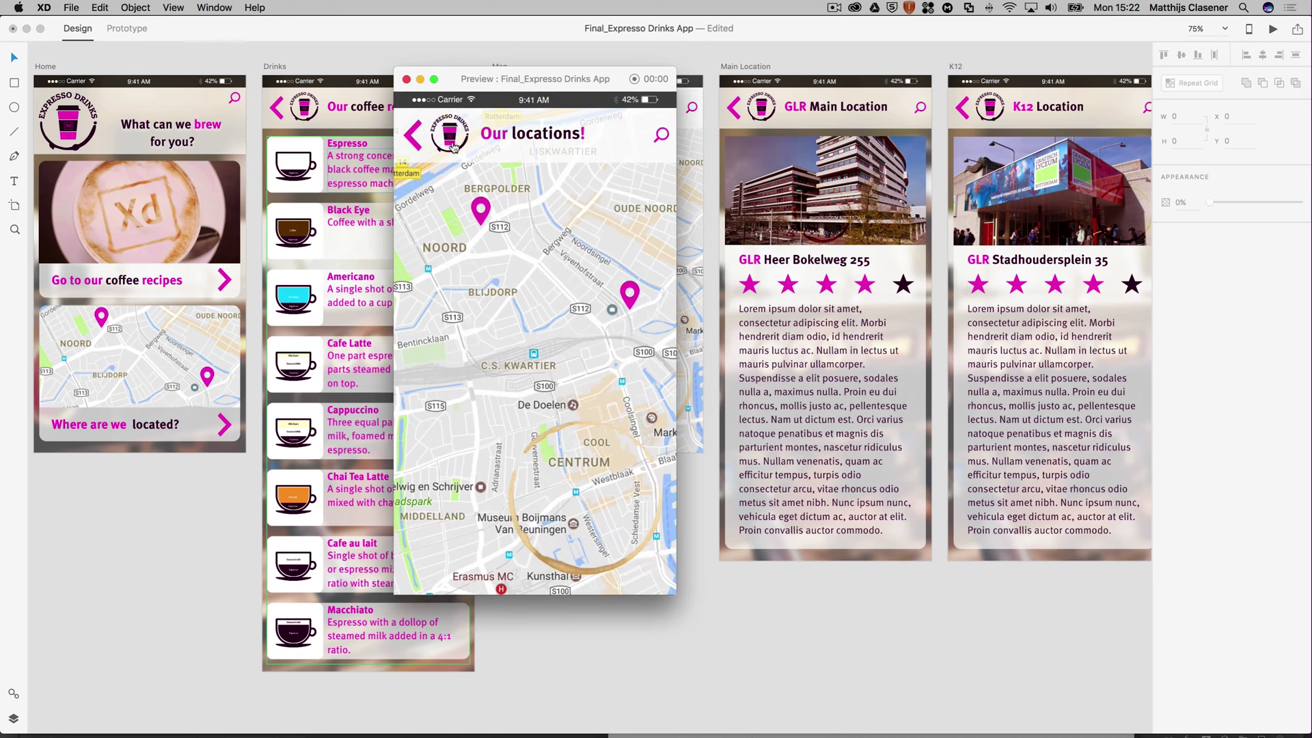
left_click(432, 128)
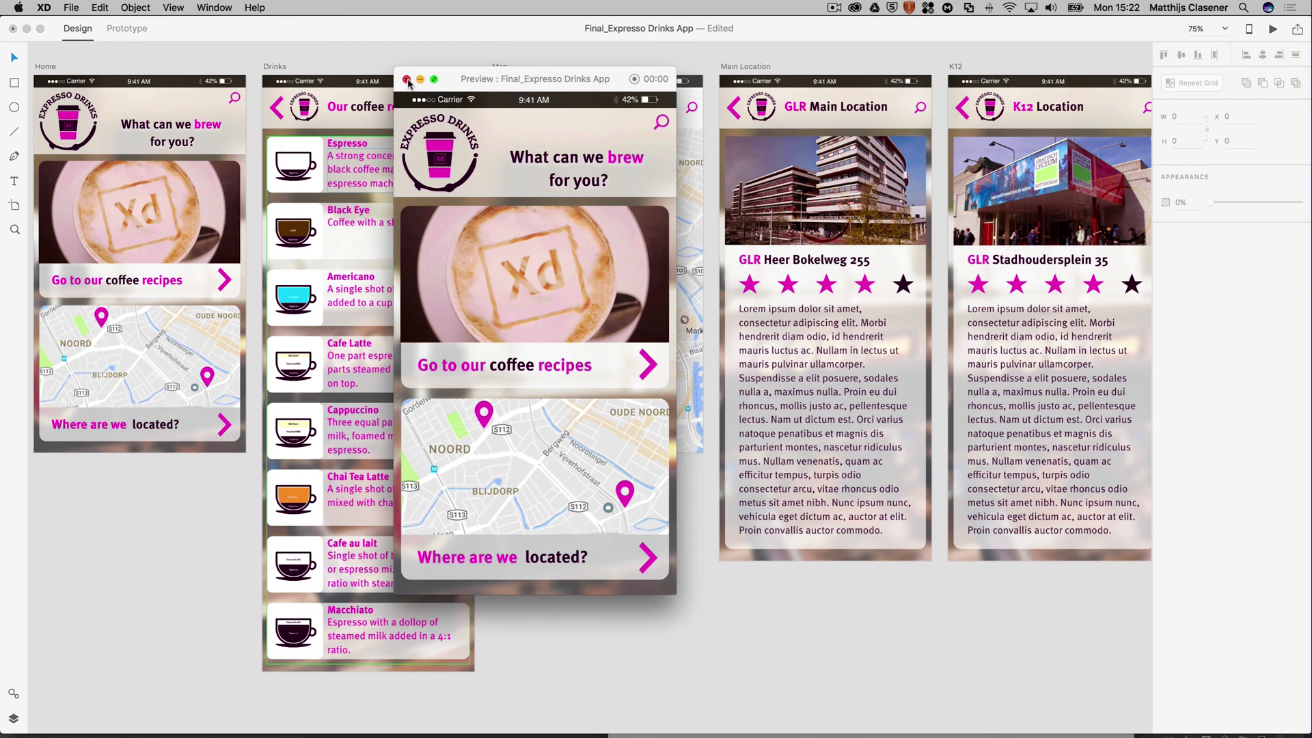
left_click(406, 80)
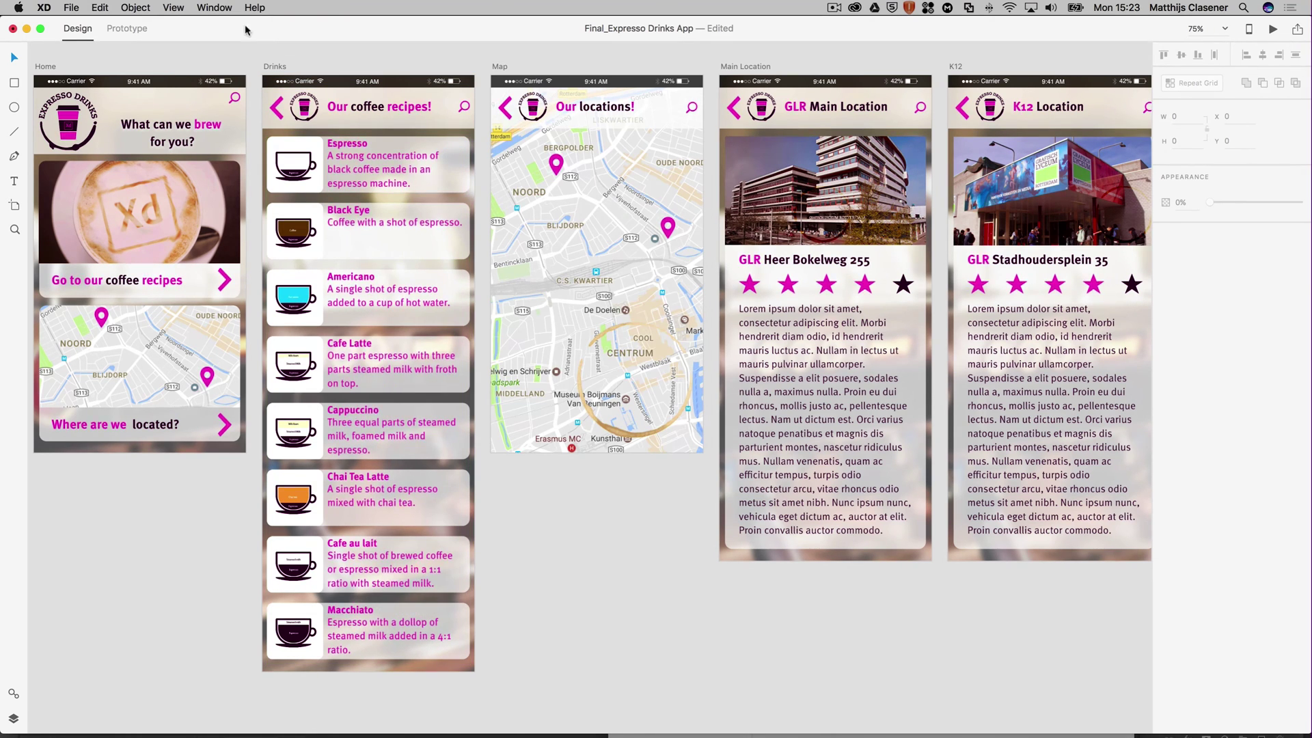
Create a new document with an iPhone 6/7 Plus artboard and move it toward the canvas left
left_click(69, 8)
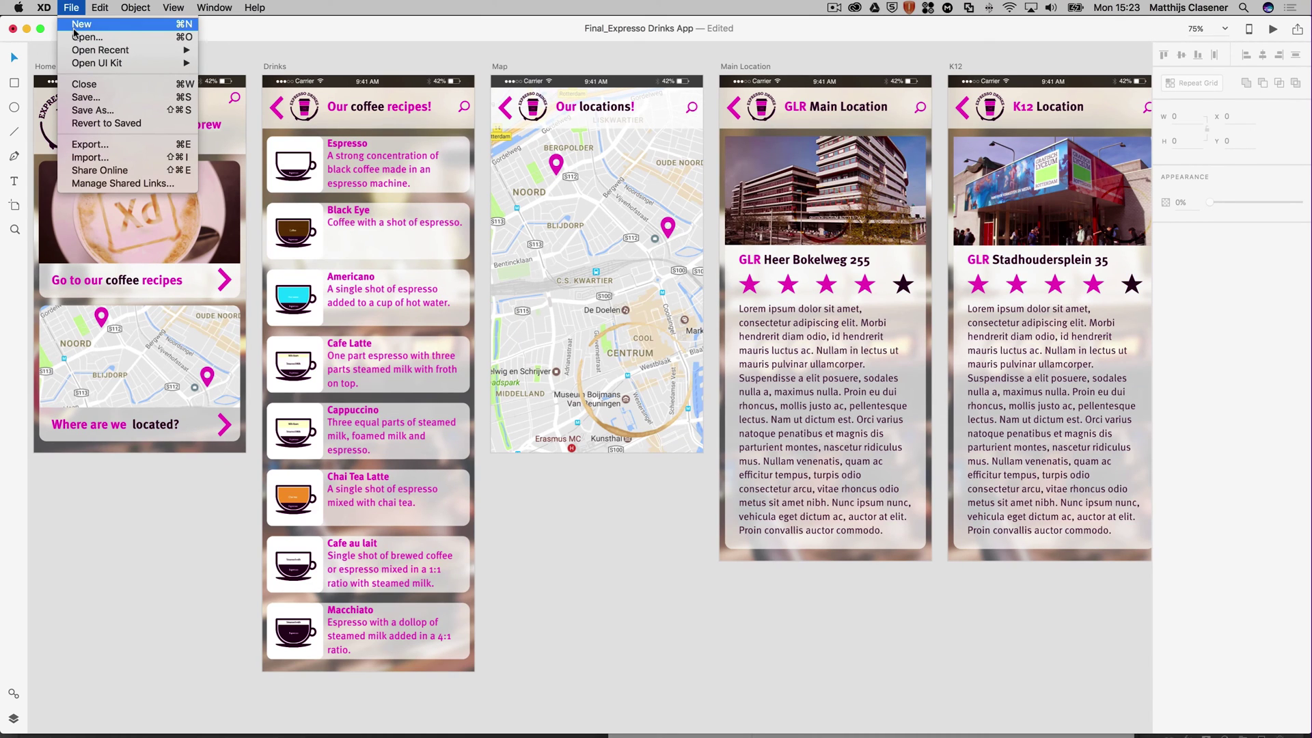
left_click(73, 30)
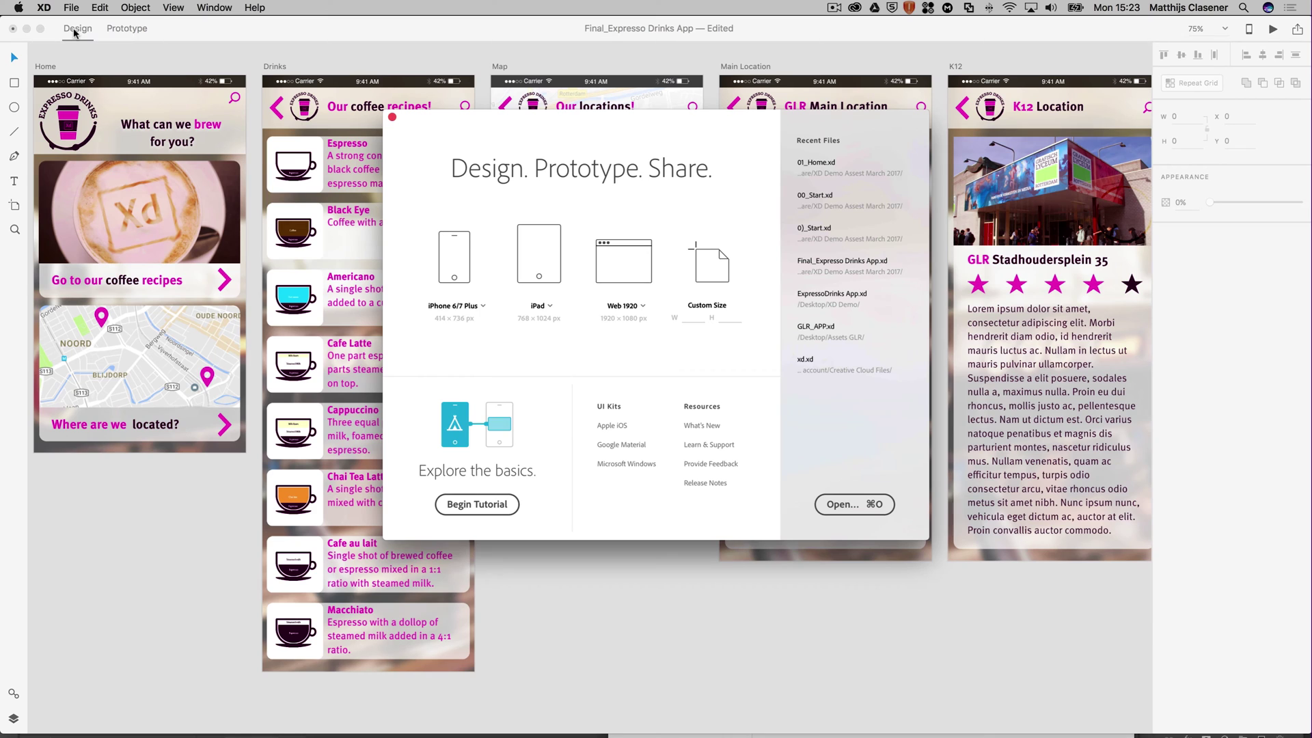
left_click(461, 306)
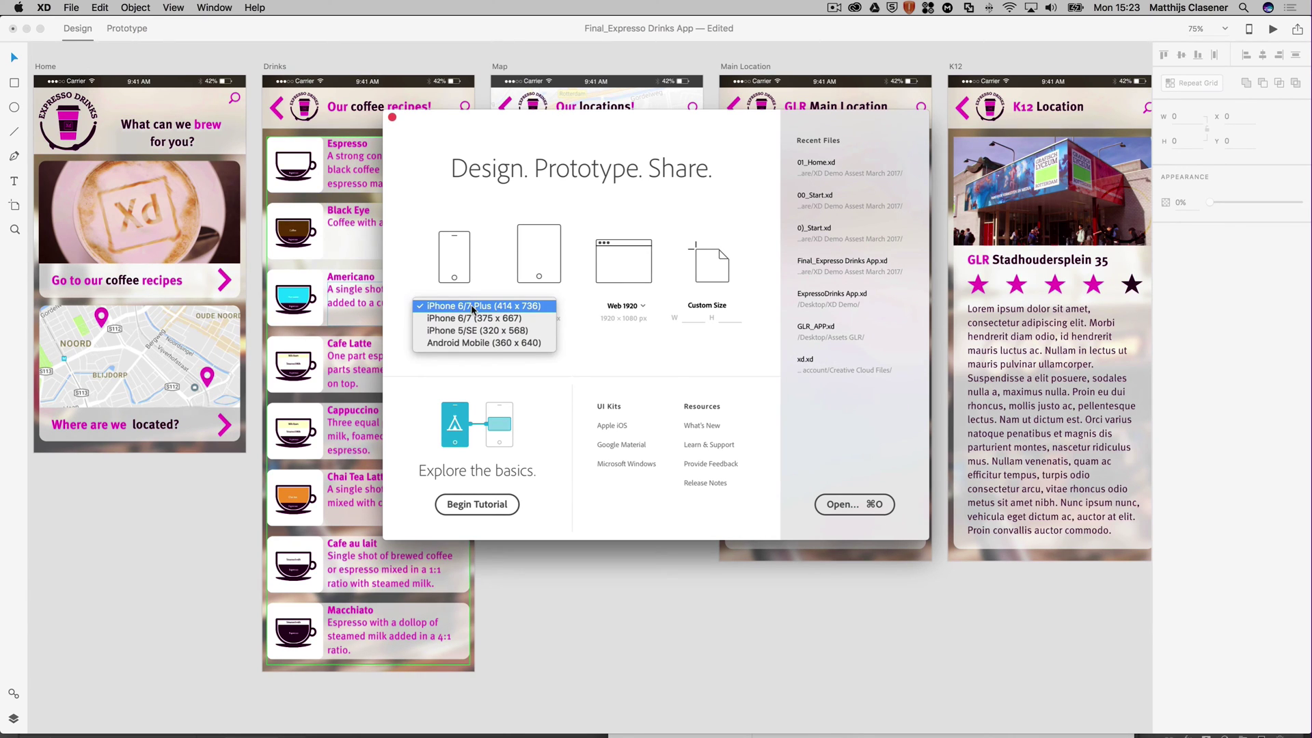
left_click(471, 307)
left_click(461, 253)
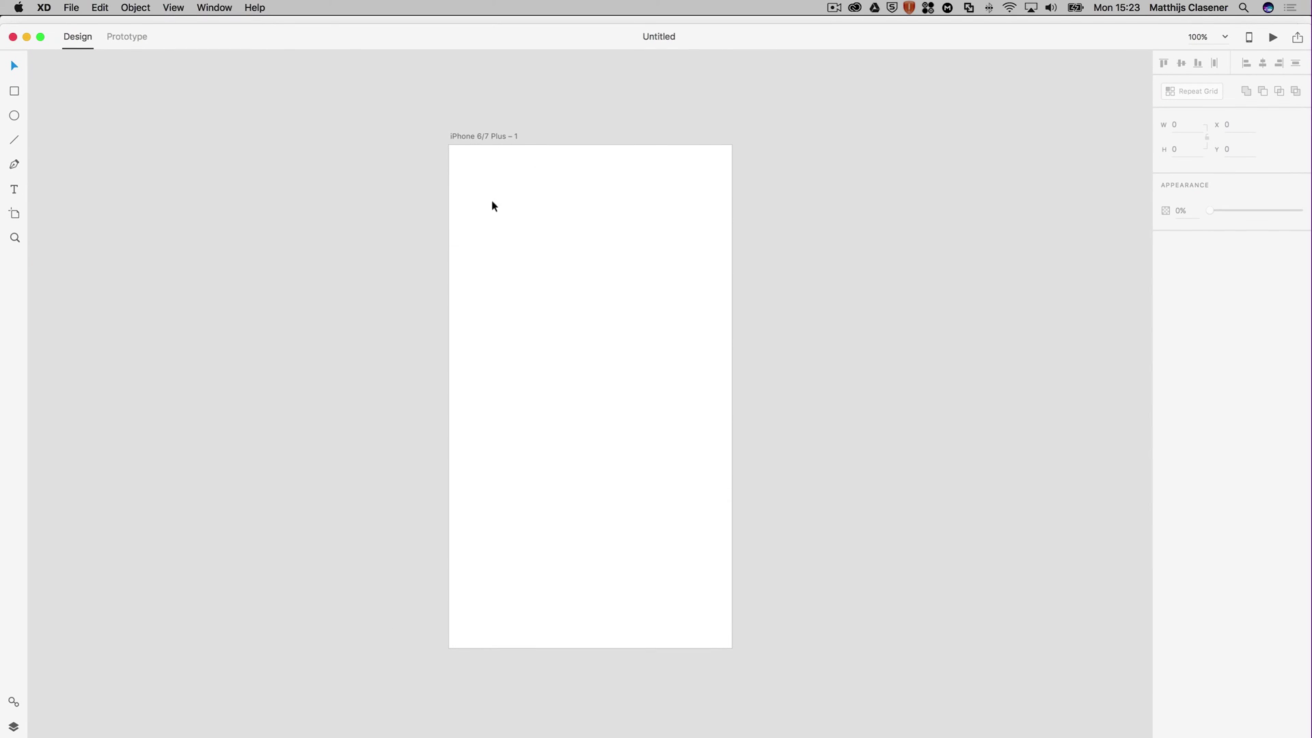
left_click_drag(493, 136, 218, 112)
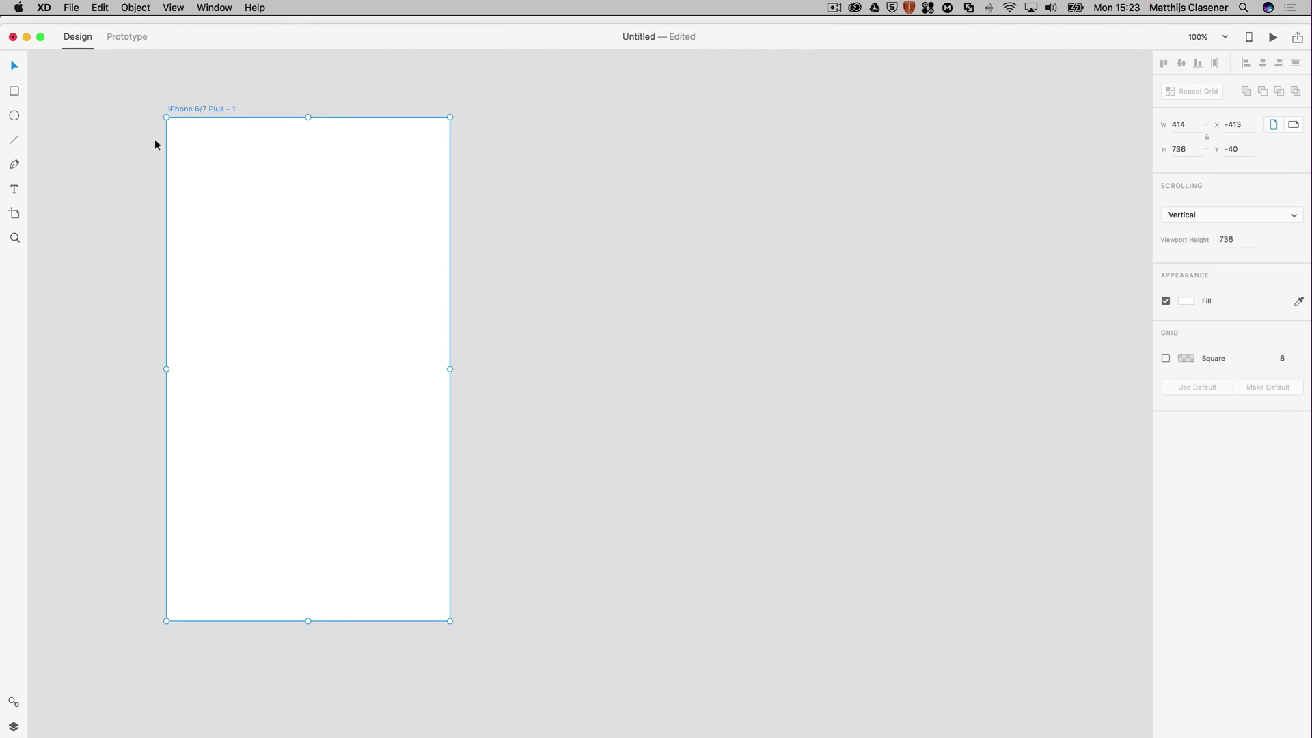
left_click(139, 163)
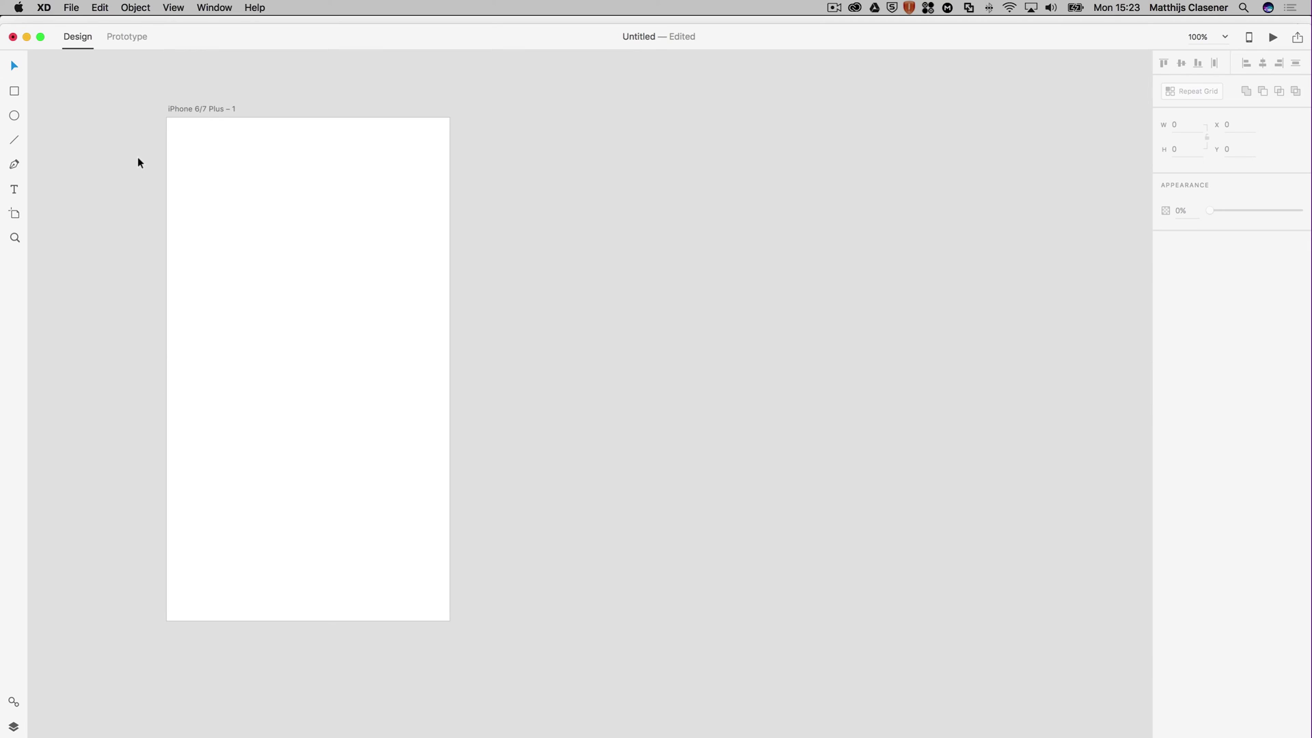
left_click(73, 8)
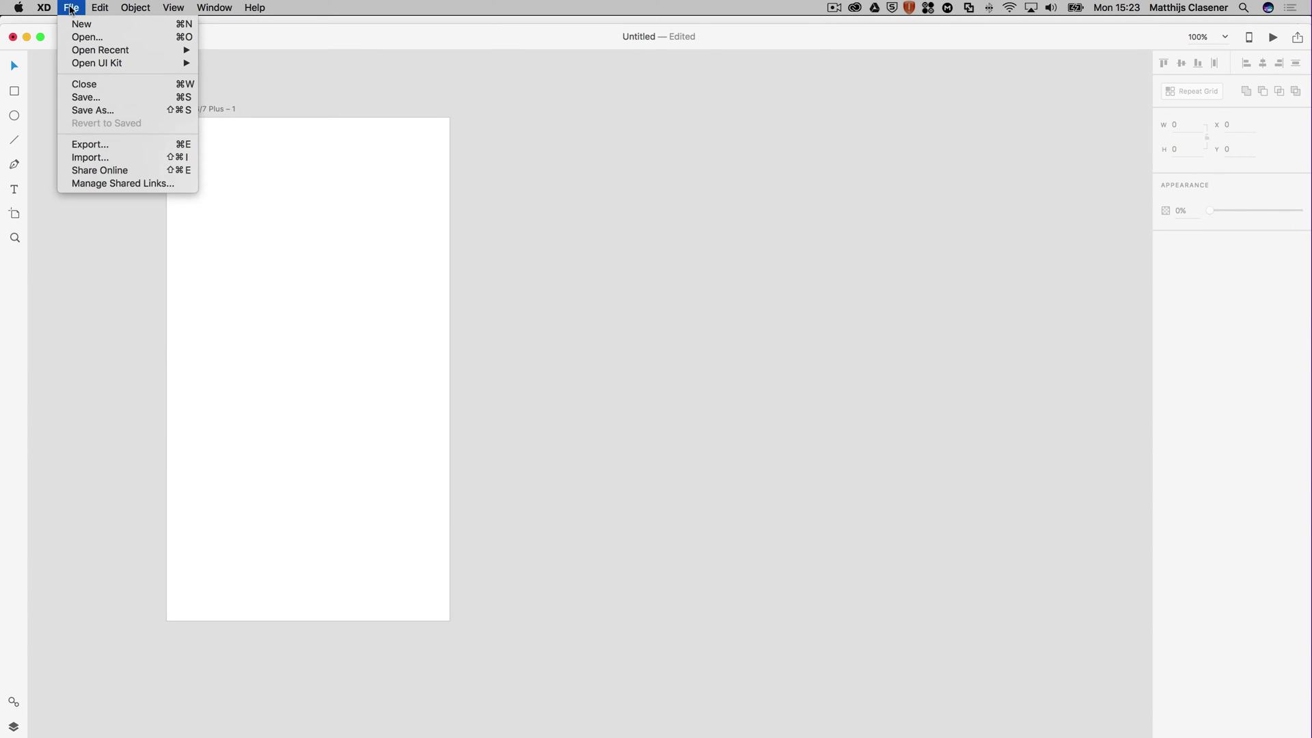
Import Home_BG.jpg and Expresso Drinks Logo.svg from Assets > 00 All artboards
left_click(98, 163)
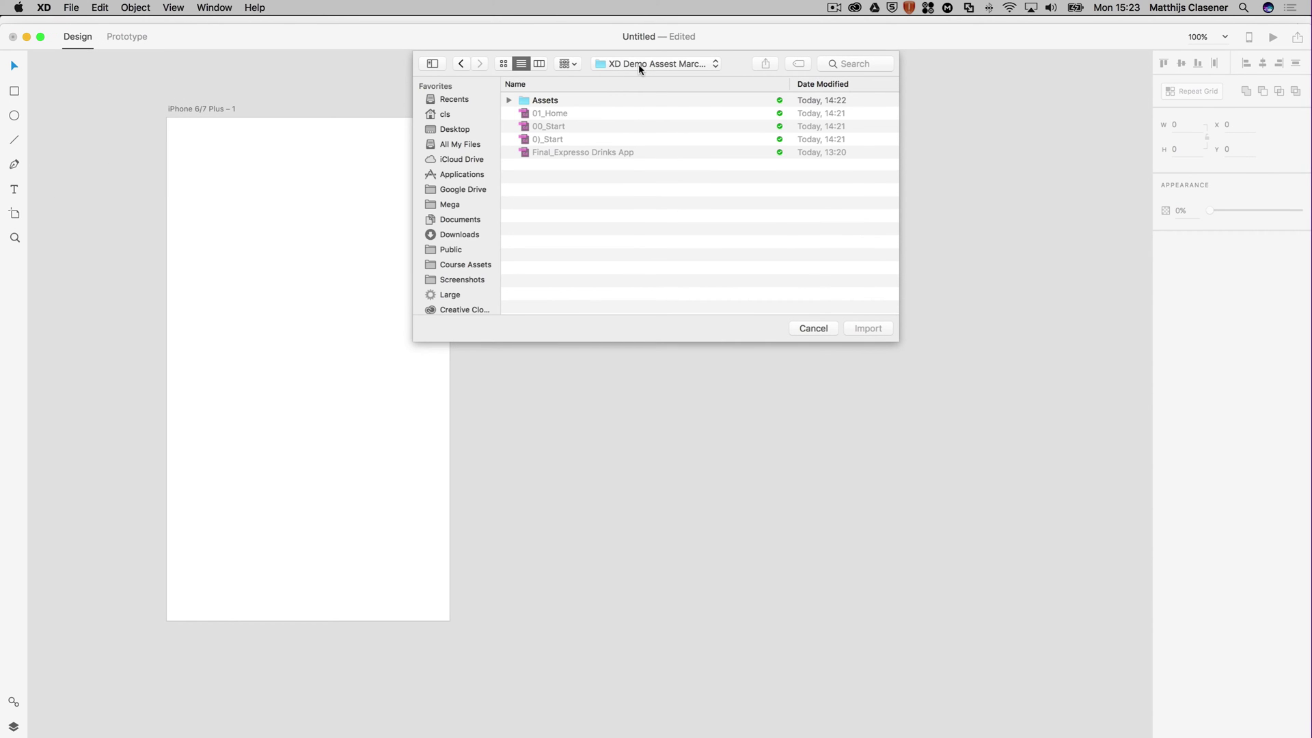
double_click(544, 101)
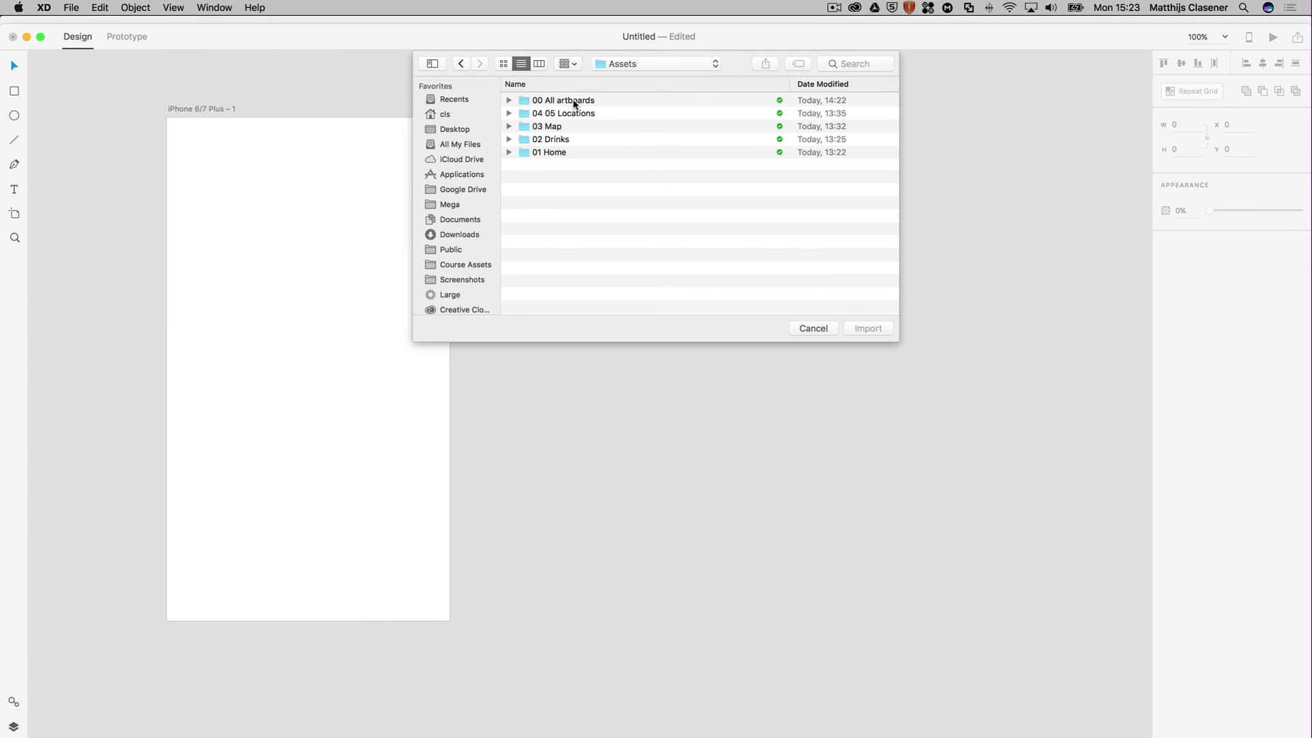
double_click(575, 101)
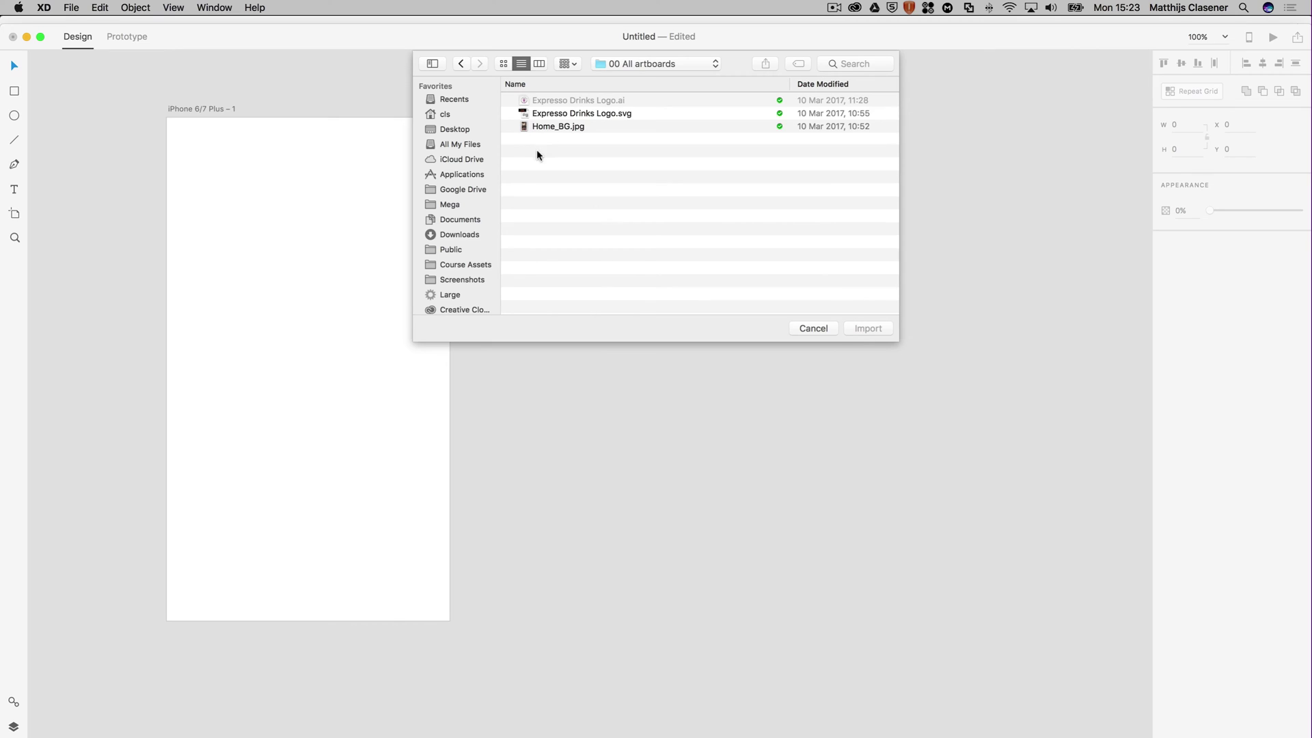
left_click(565, 126)
left_click(572, 117, "shift")
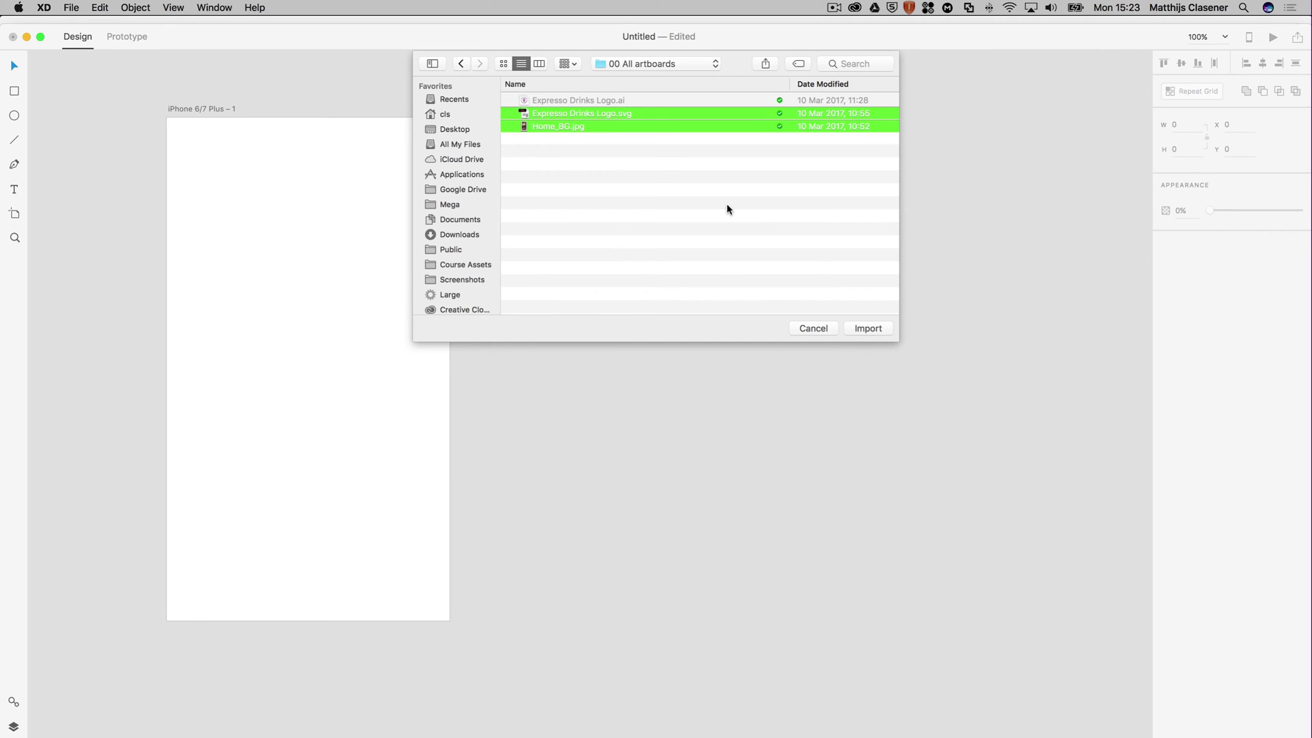
left_click(875, 332)
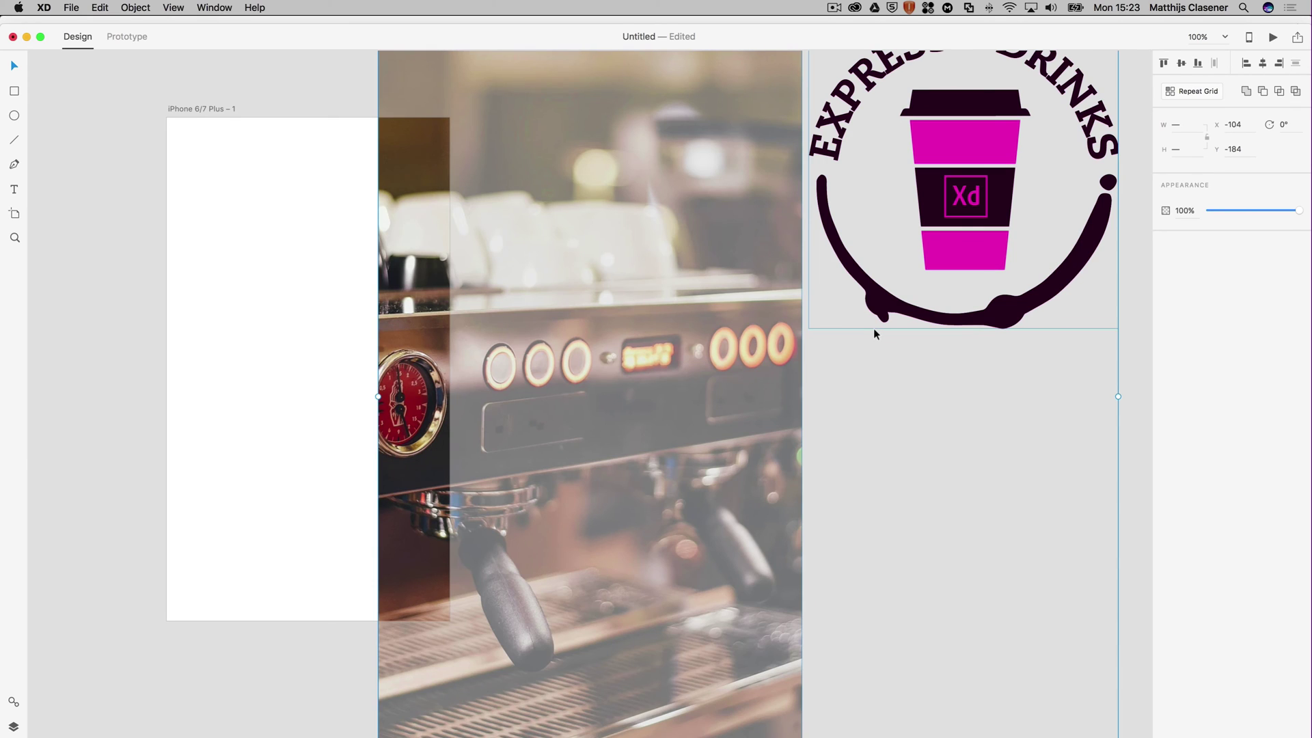
Move the Home_BG coffee-machine photo onto the iPhone artboard
left_click(213, 350)
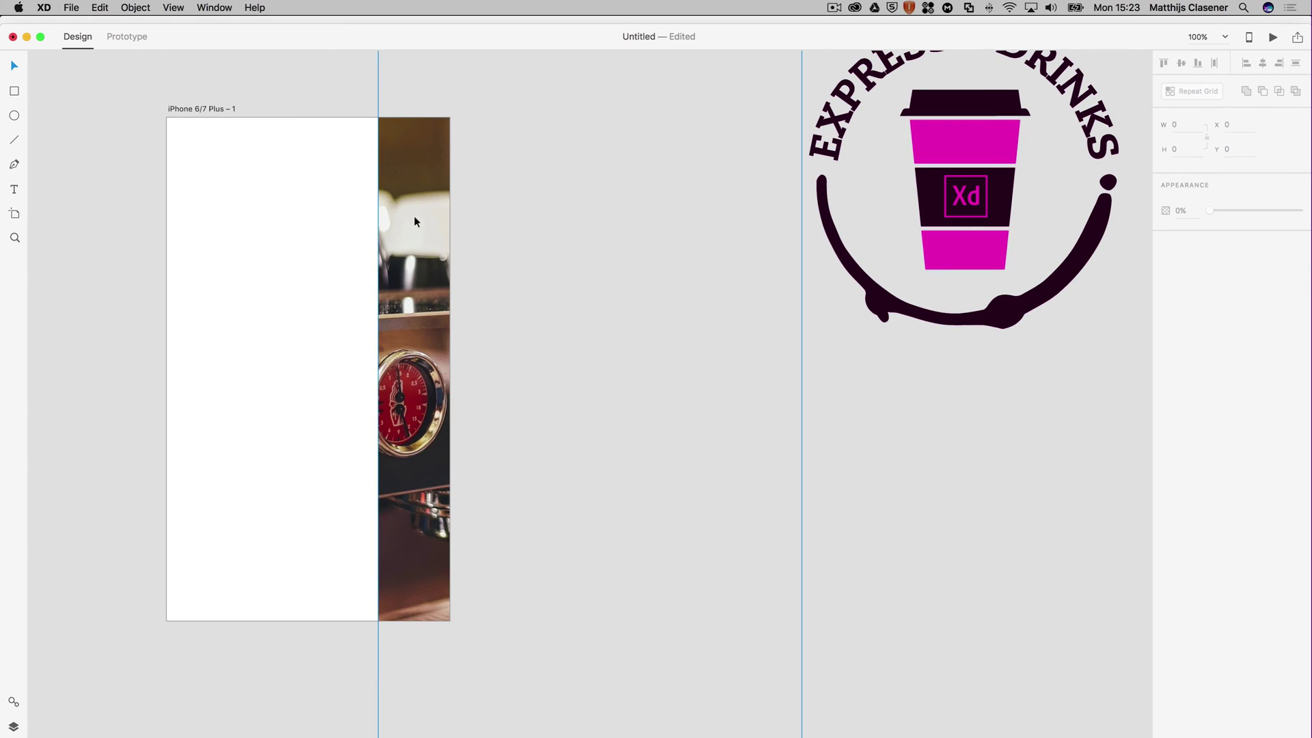
left_click_drag(636, 100, 444, 228)
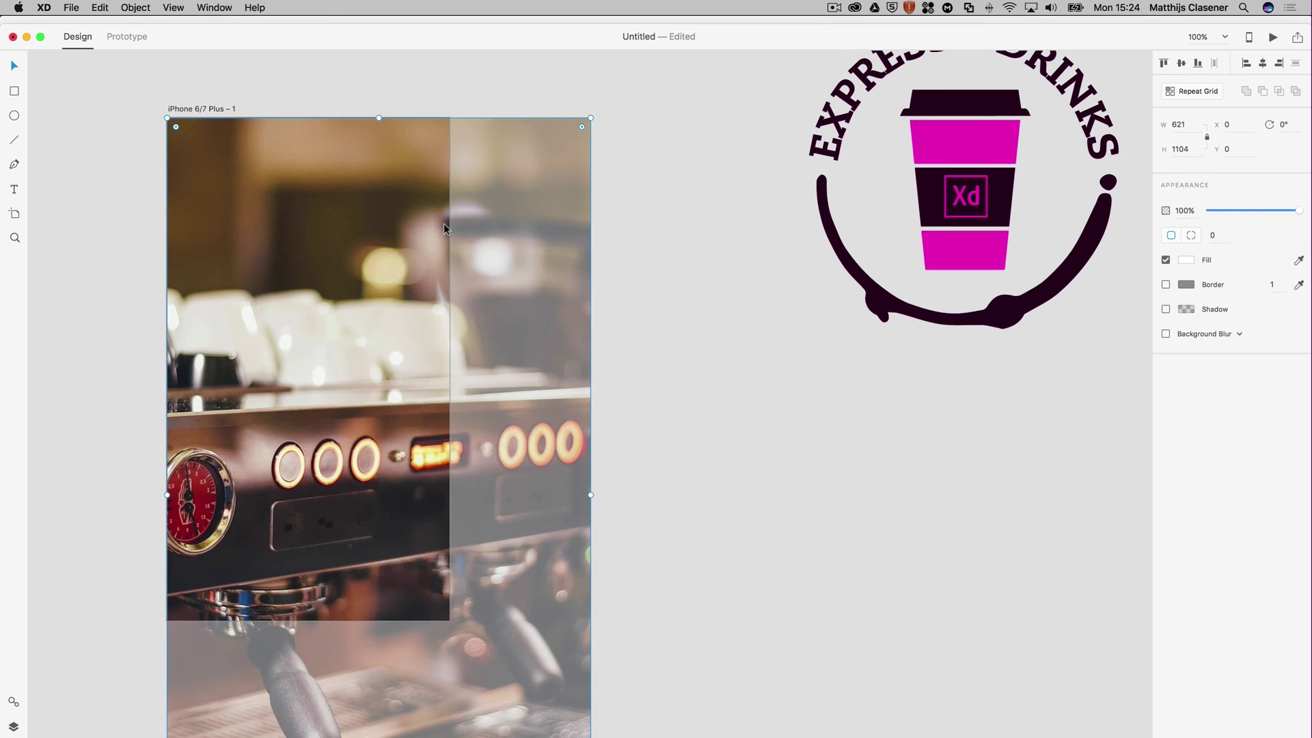
left_click(122, 343)
scroll(641, 474, "down", 10)
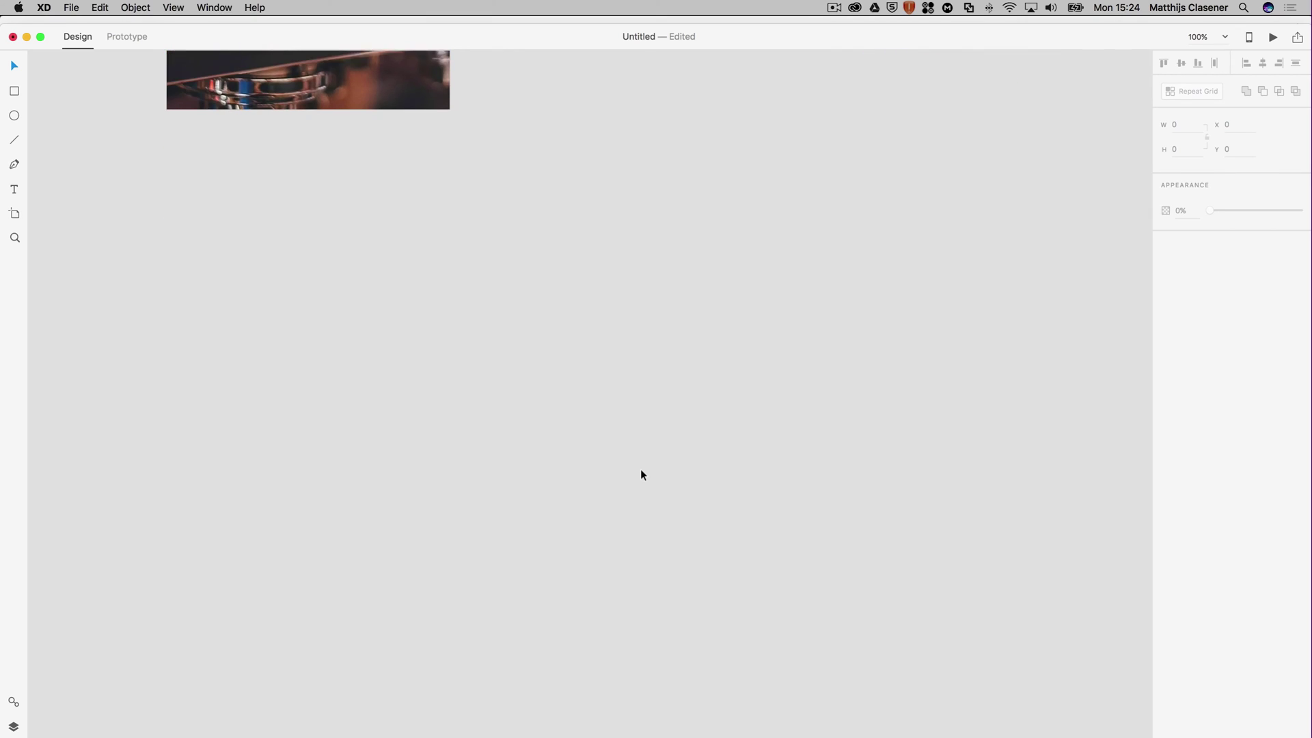
scroll(641, 475, "up", 5)
scroll(640, 474, "up", 6)
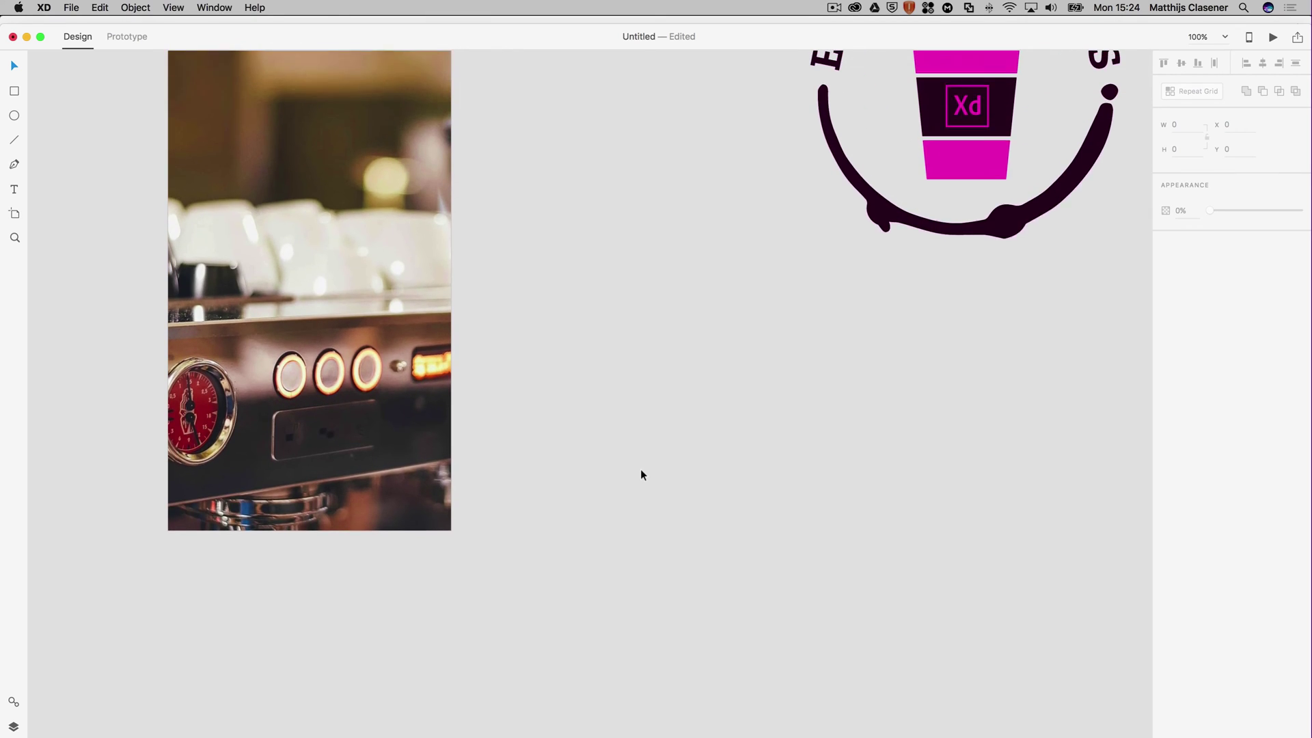
scroll(640, 474, "up", 1)
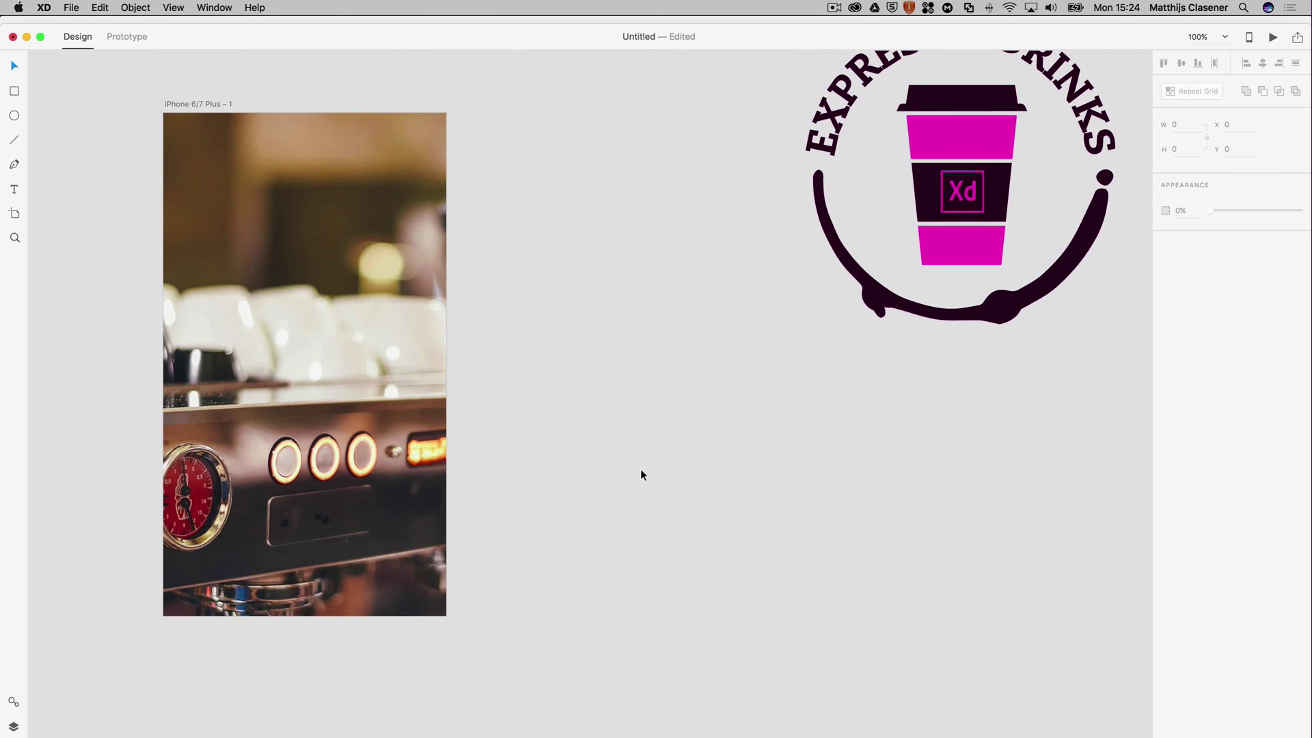
Scale the Expresso Drinks logo to about 97×97 and place it in the artboard's top-left corner
left_click(938, 187)
scroll(939, 186, "left", 3)
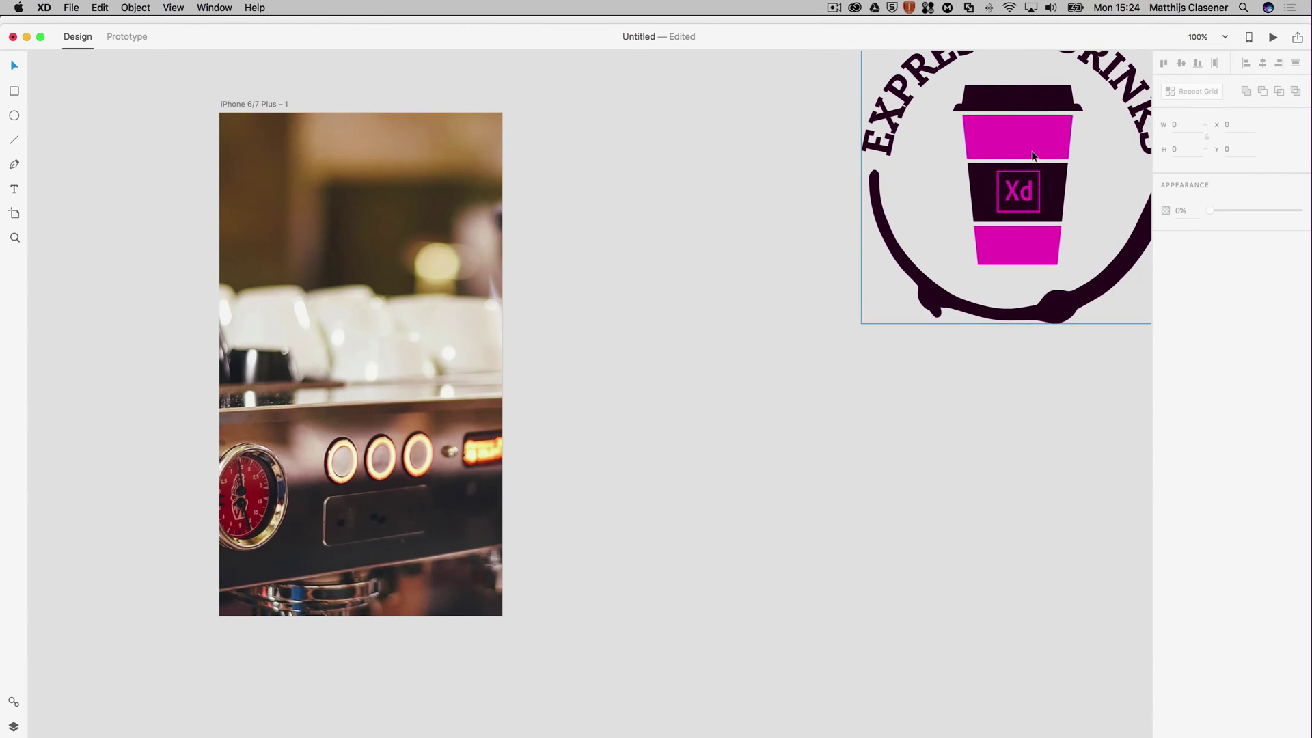
left_click_drag(939, 187, 709, 302)
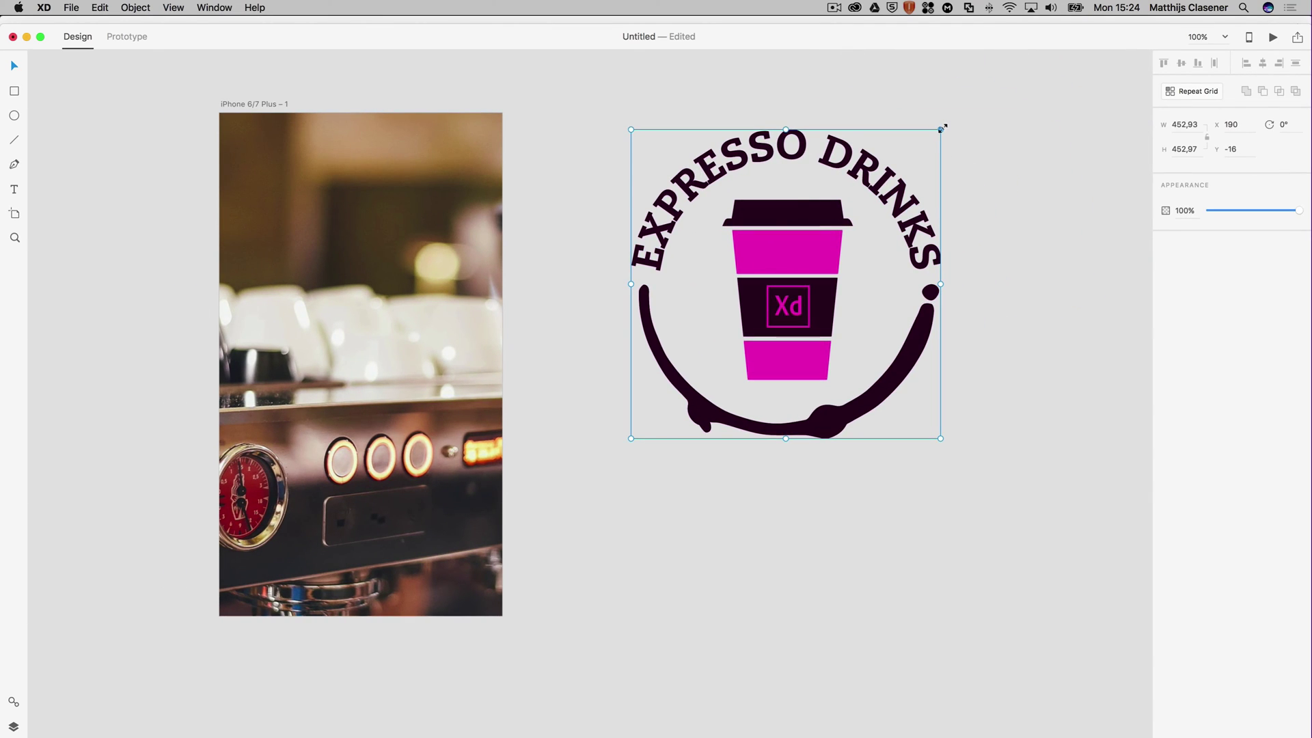
left_click_drag(940, 129, 737, 372)
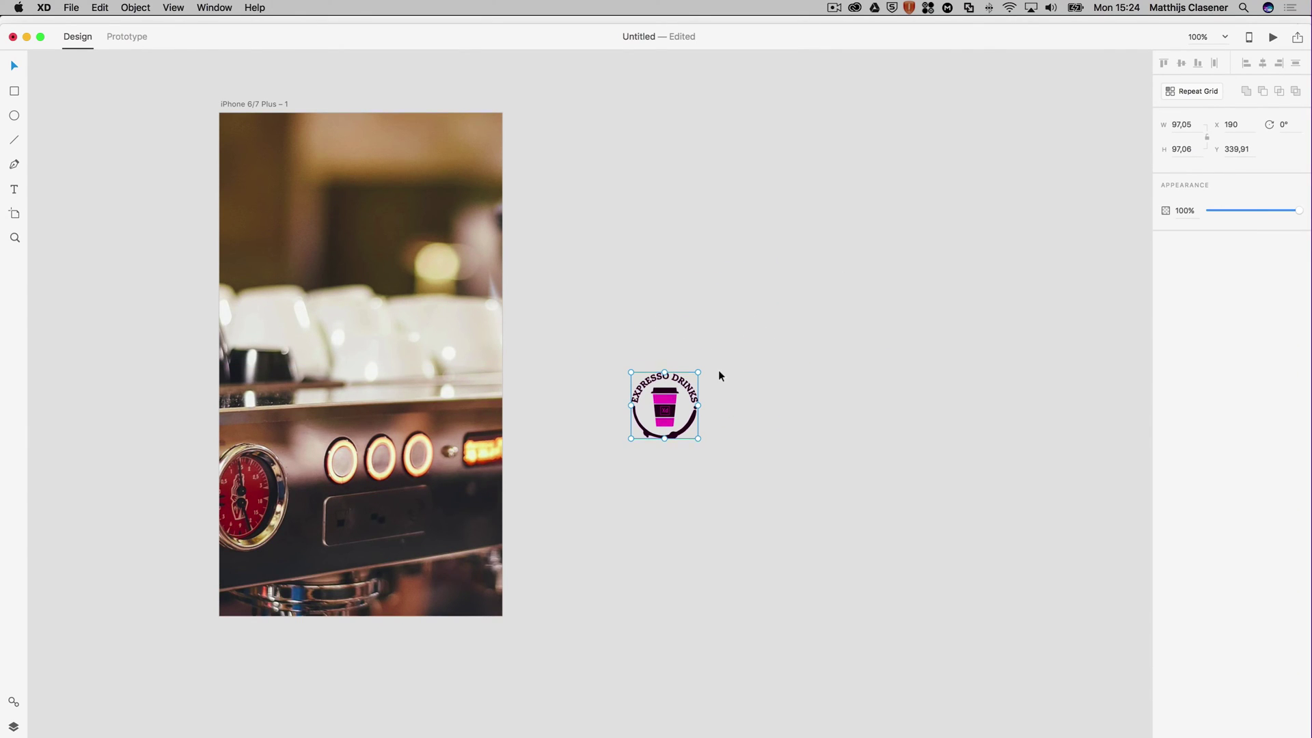
left_click_drag(662, 395, 266, 167)
left_click(164, 206)
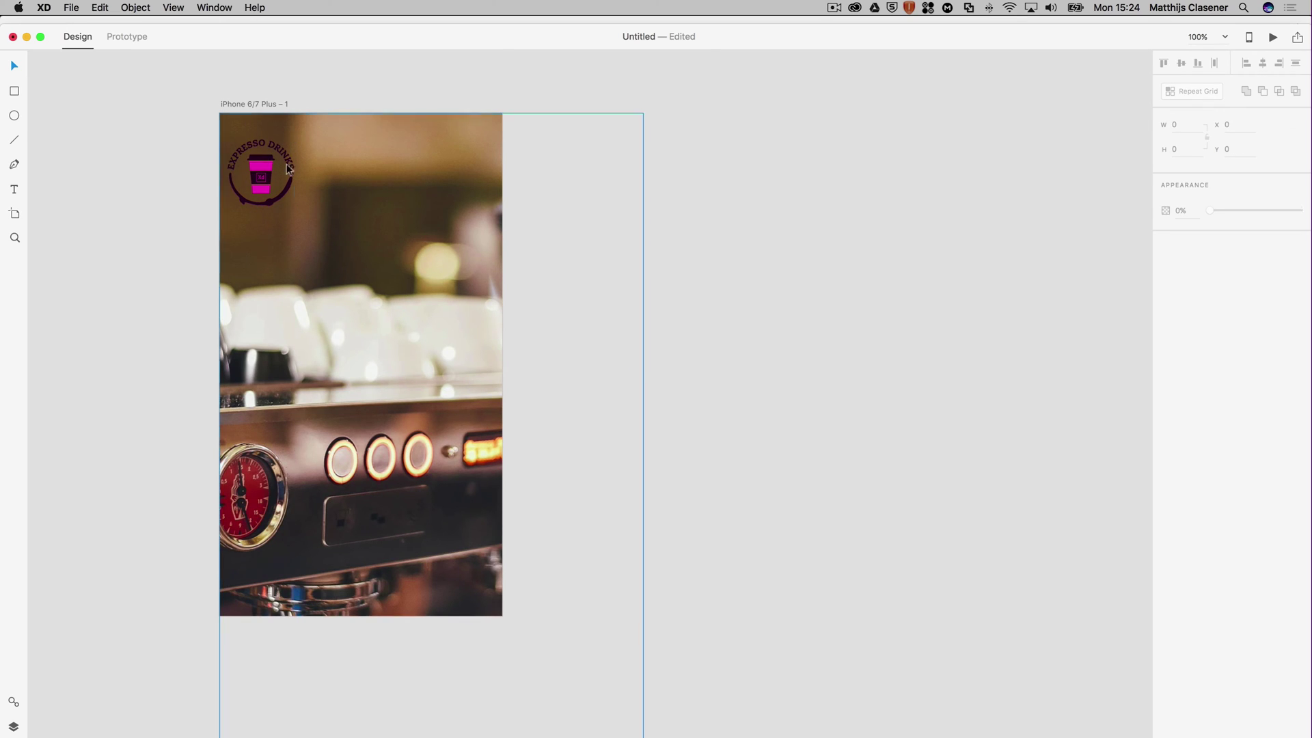
Open the Apple iOS UI kit and copy the status bar from its Control Center screen
left_click(71, 8)
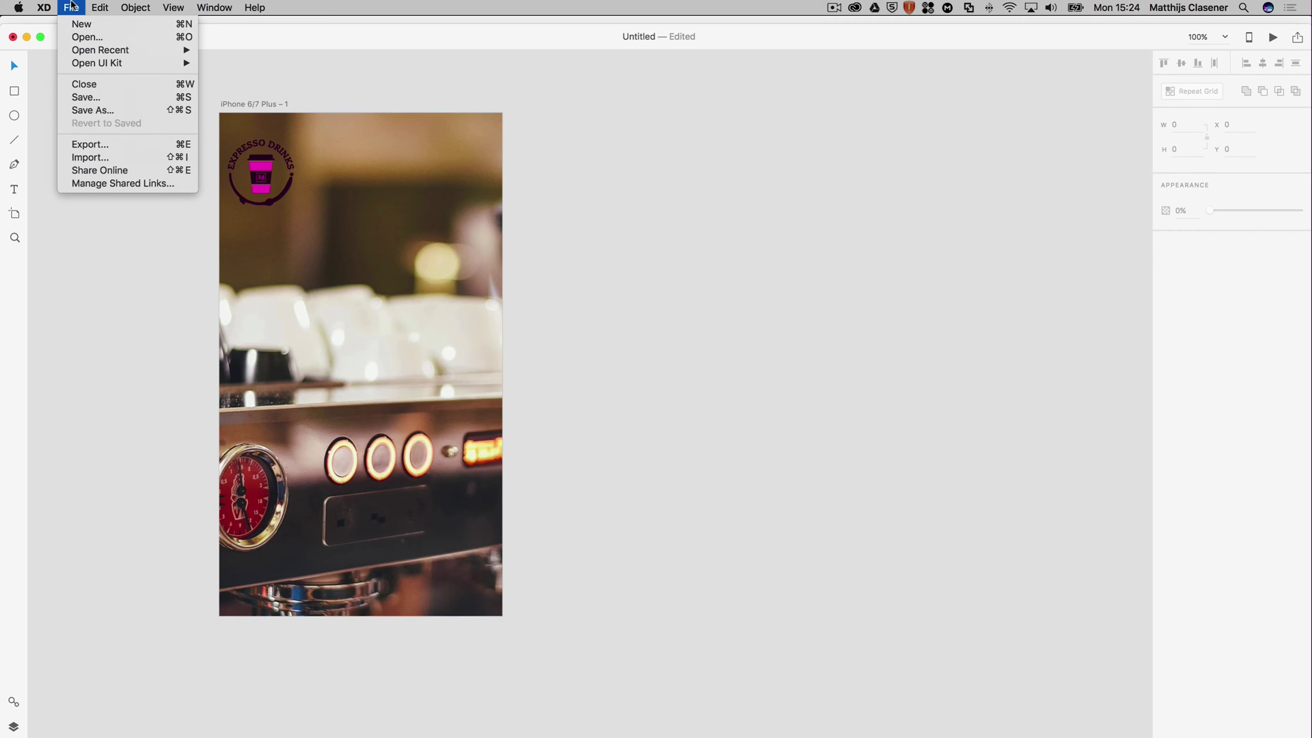
mouse_move(88, 64)
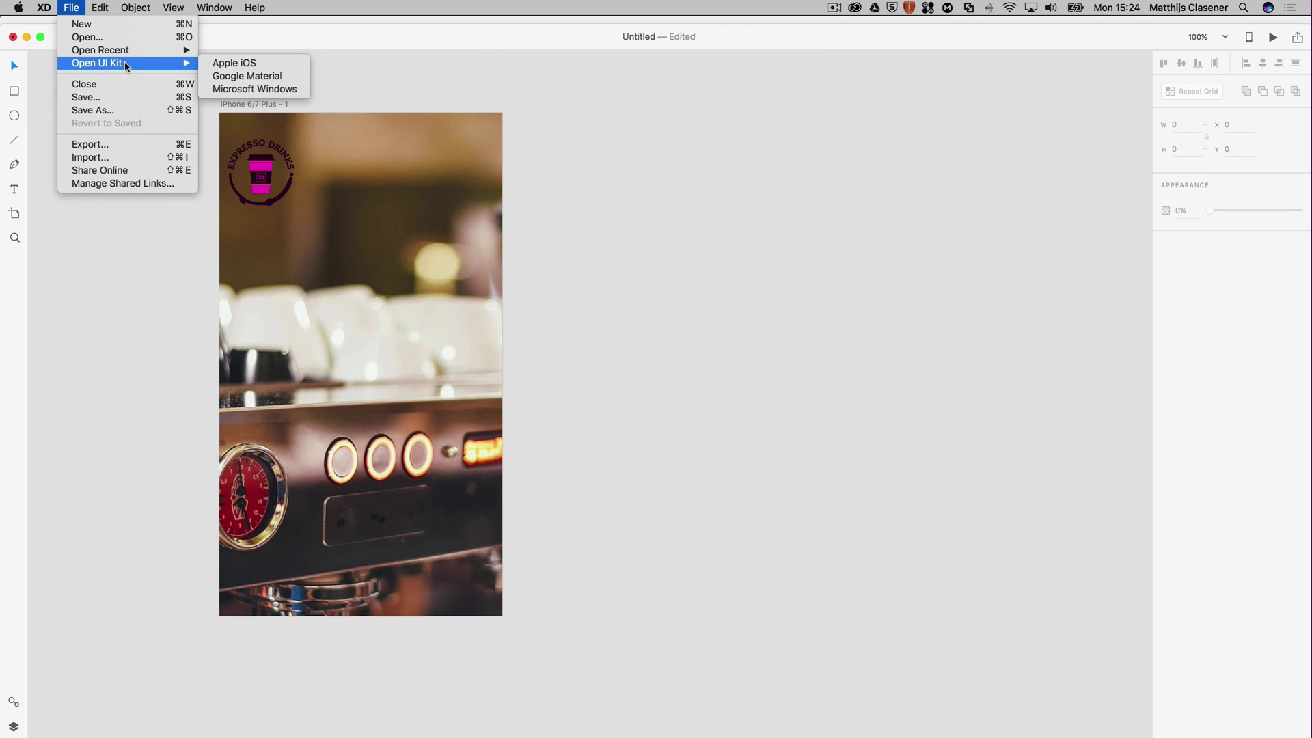
left_click(225, 63)
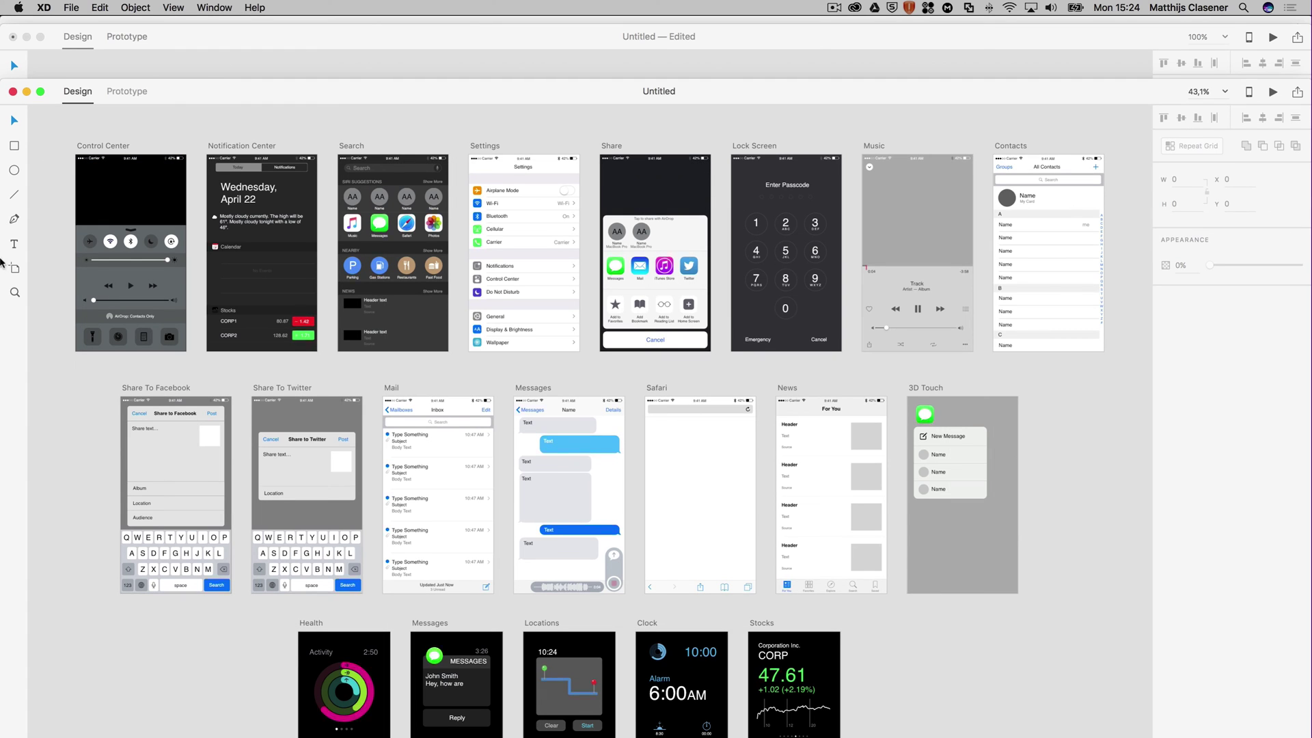
left_click(14, 293)
left_click(111, 160)
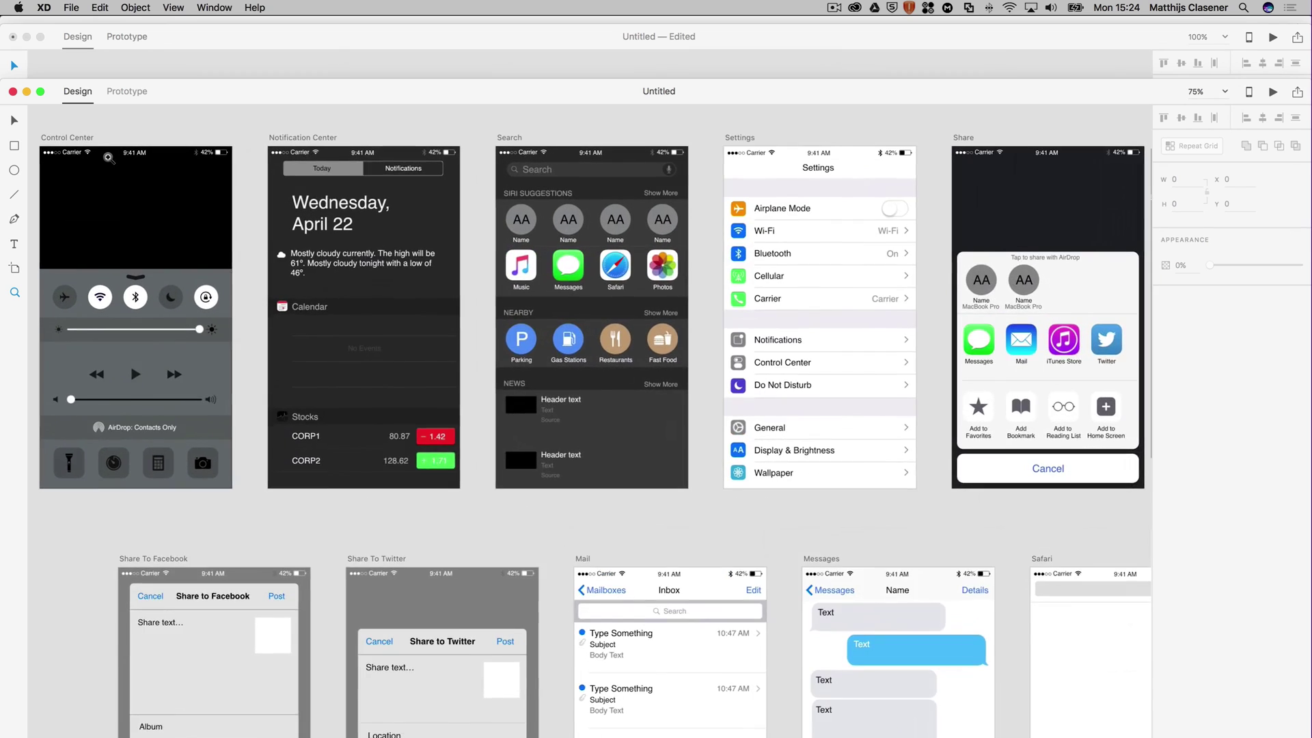
left_click(108, 158)
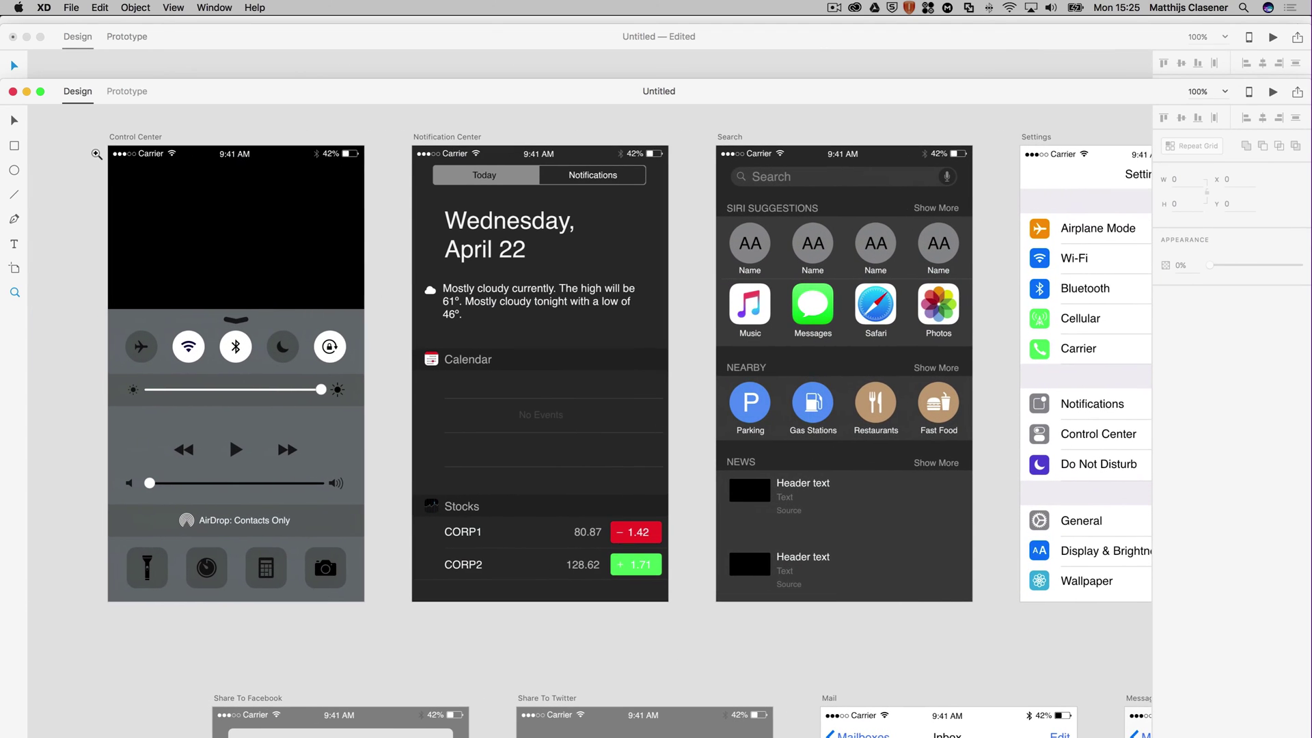
key("v")
left_click(138, 159)
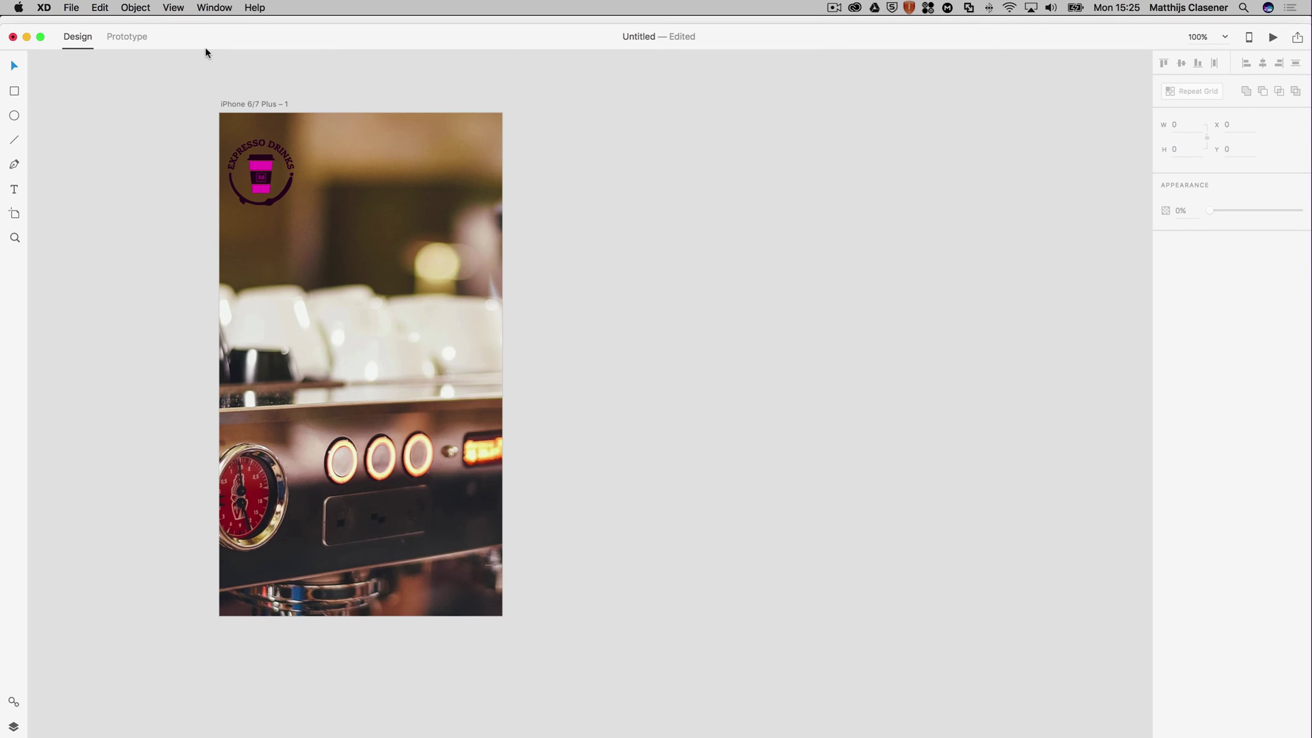
Paste the iOS status bar across the top of the artboard
key("super+v")
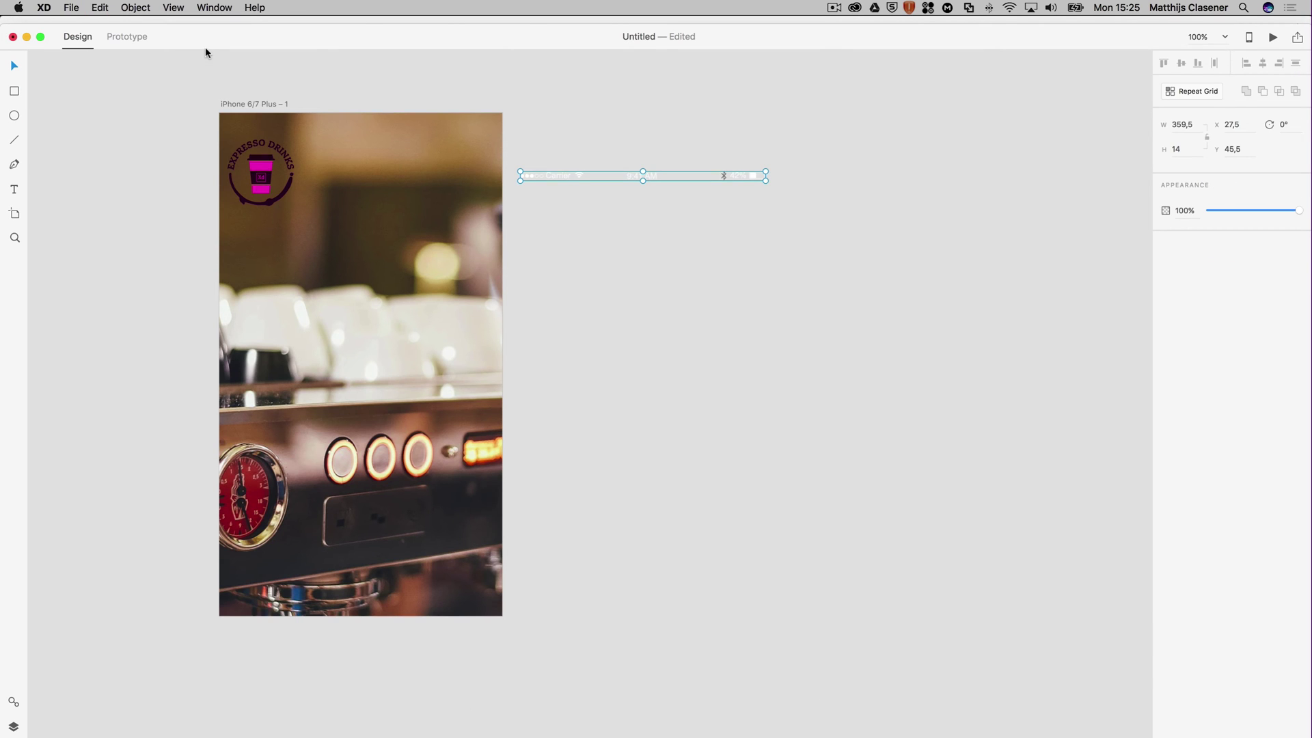
left_click_drag(747, 178, 468, 124)
left_click(605, 144)
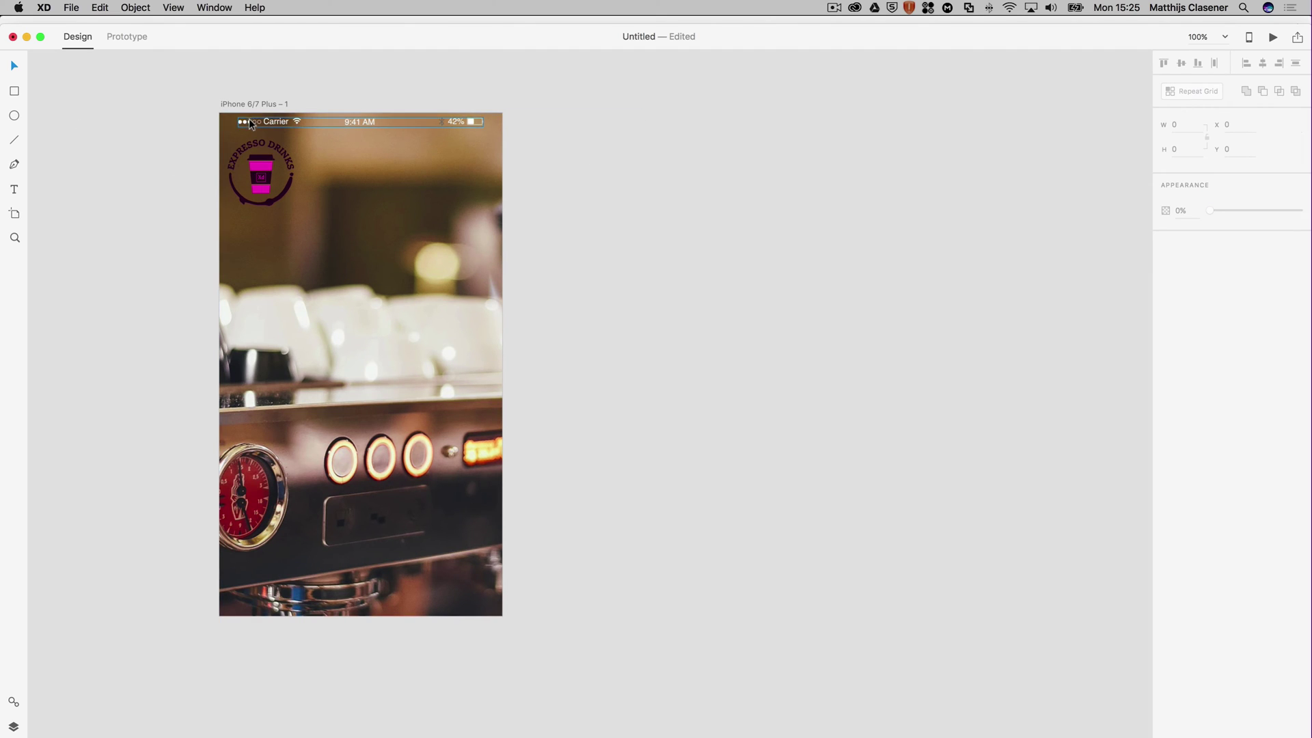
Draw a black, borderless 414×121 bar at the artboard top and send it behind the status bar
left_click(13, 92)
left_click_drag(219, 114, 505, 134)
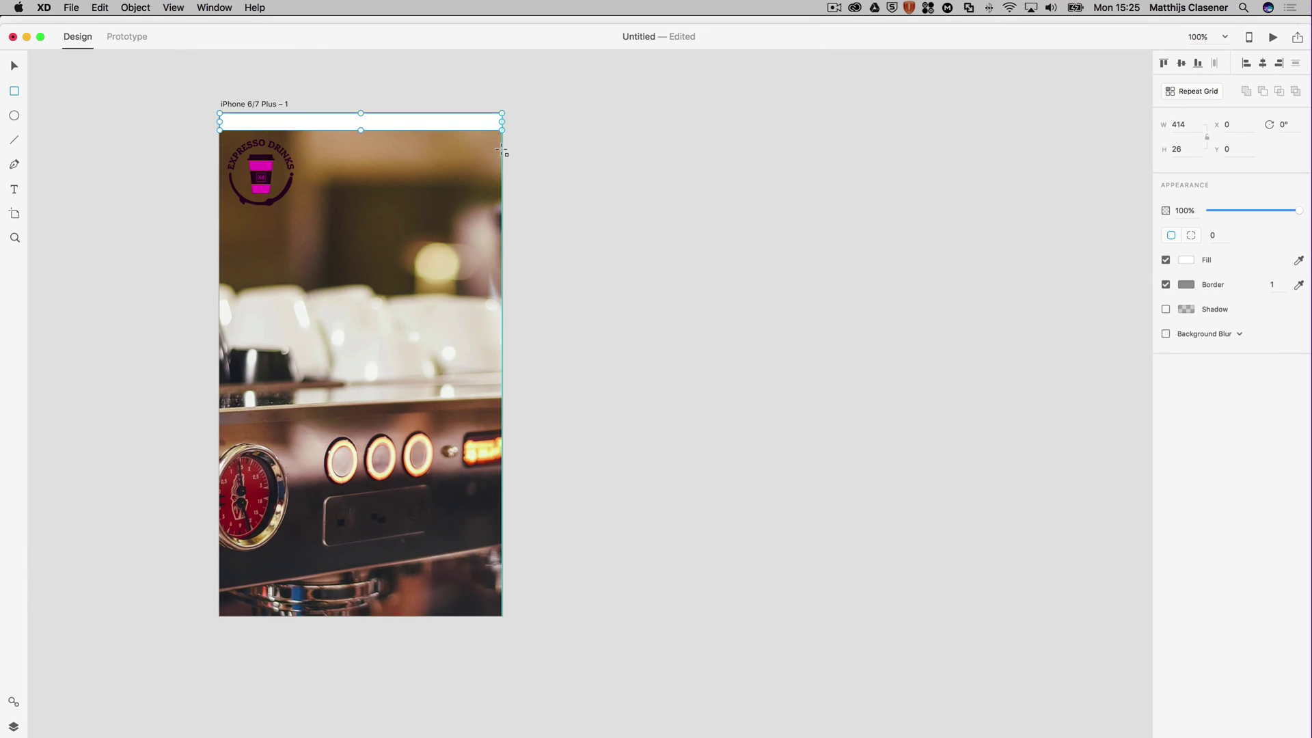
left_click(1185, 261)
left_click_drag(1045, 271, 1018, 298)
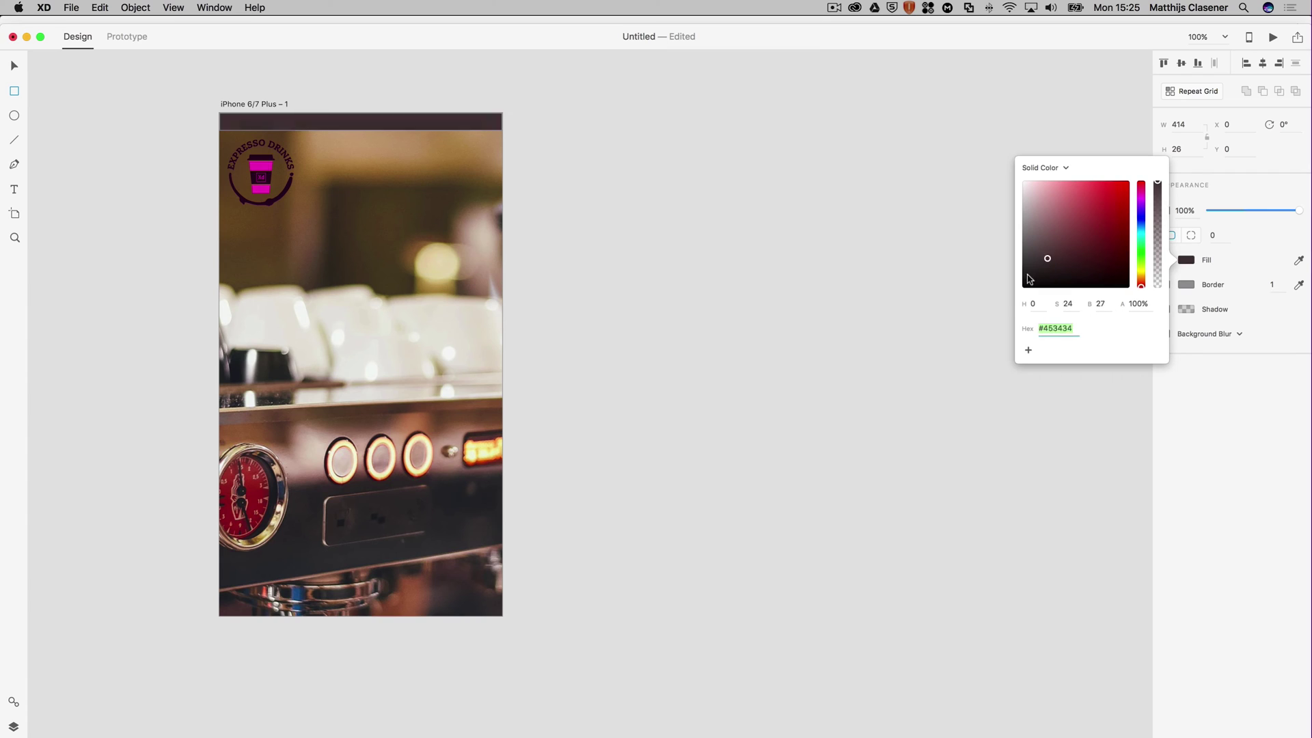
left_click(1235, 421)
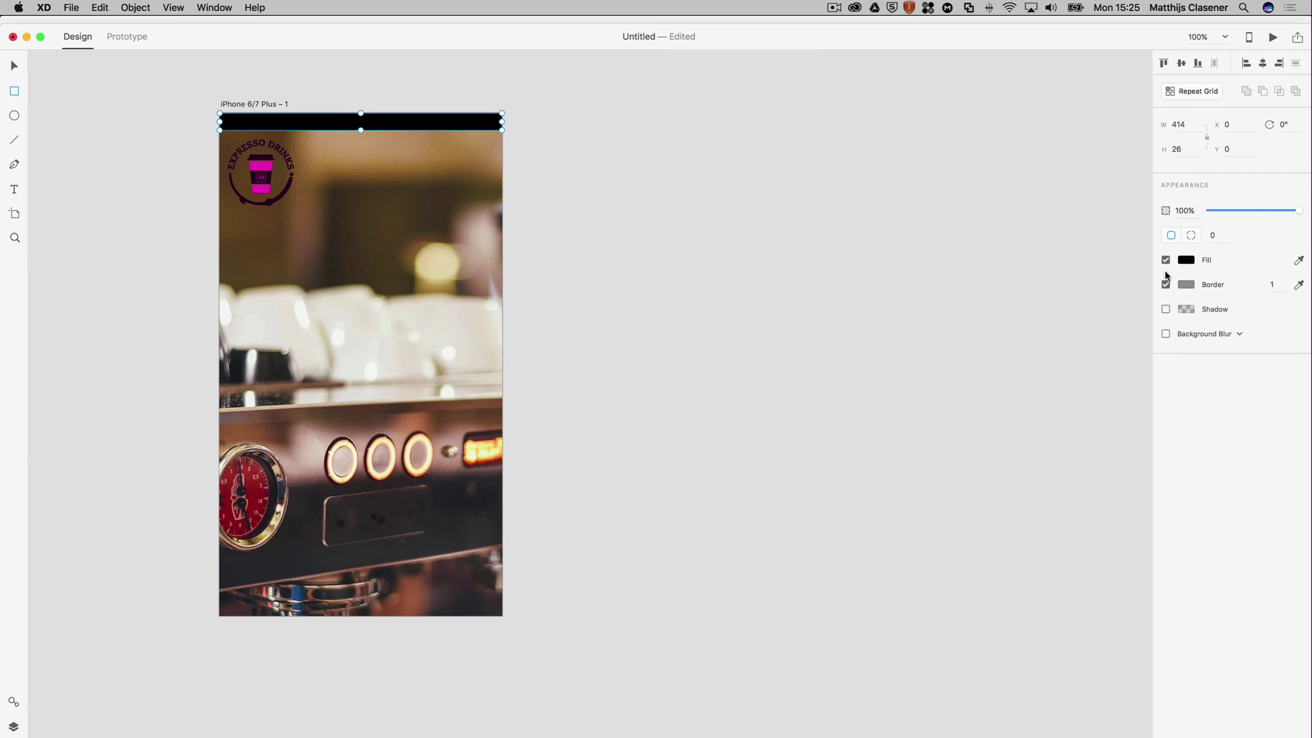
left_click(1166, 285)
right_click(295, 129)
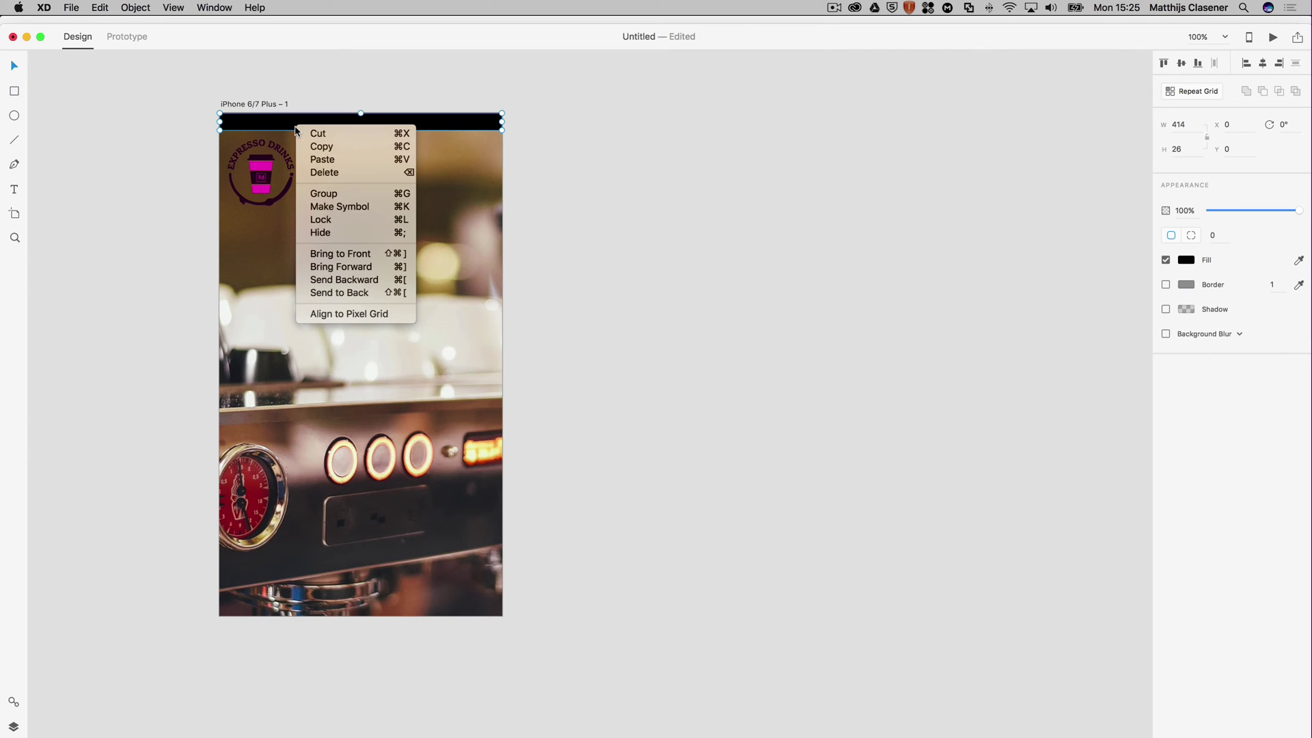
left_click(367, 280)
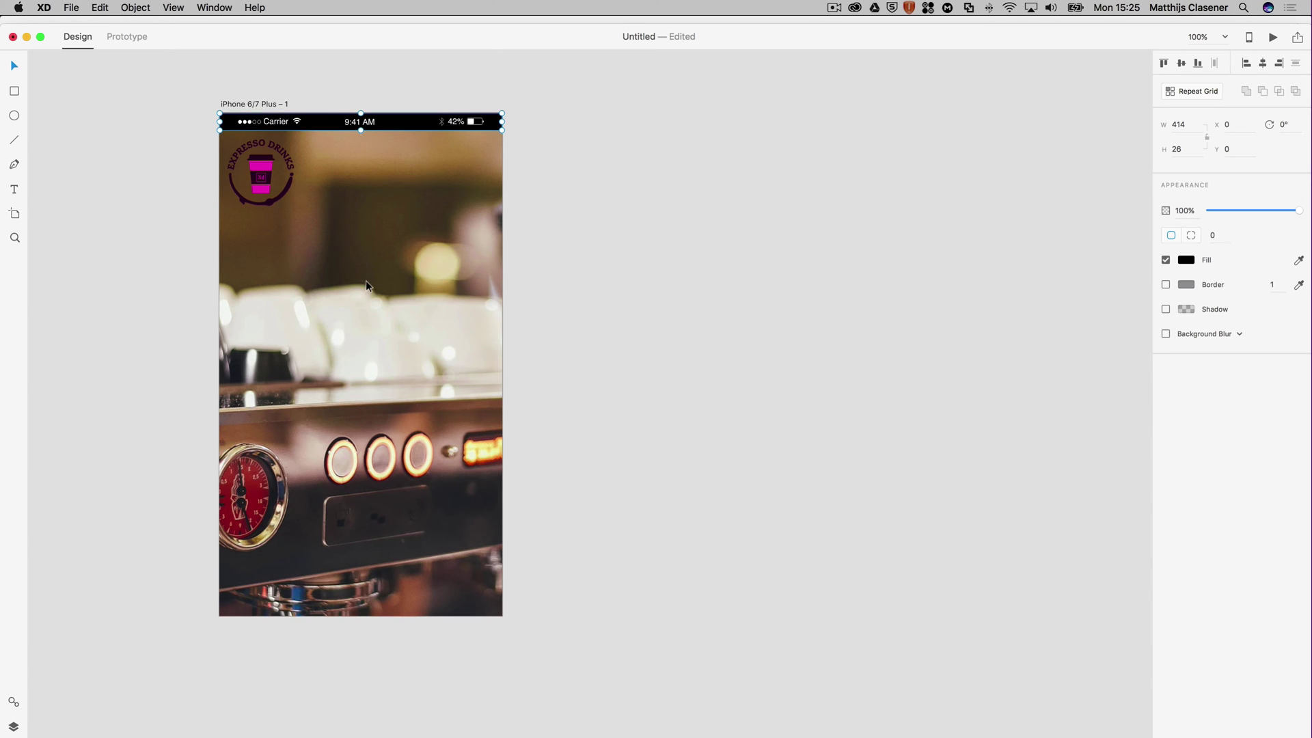
left_click(389, 124)
Move the bar below the status bar and send it backward behind the logo
left_click_drag(389, 123, 351, 213)
right_click(390, 198)
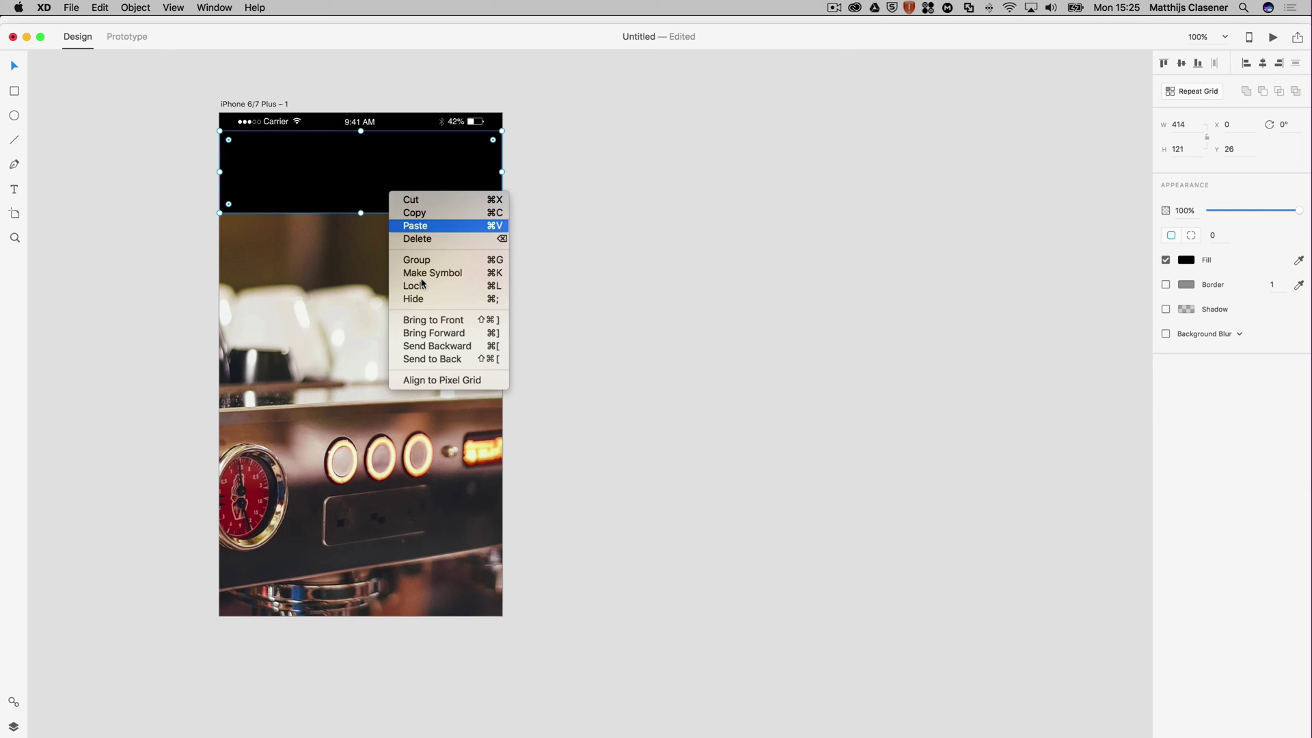
left_click(471, 347)
right_click(386, 192)
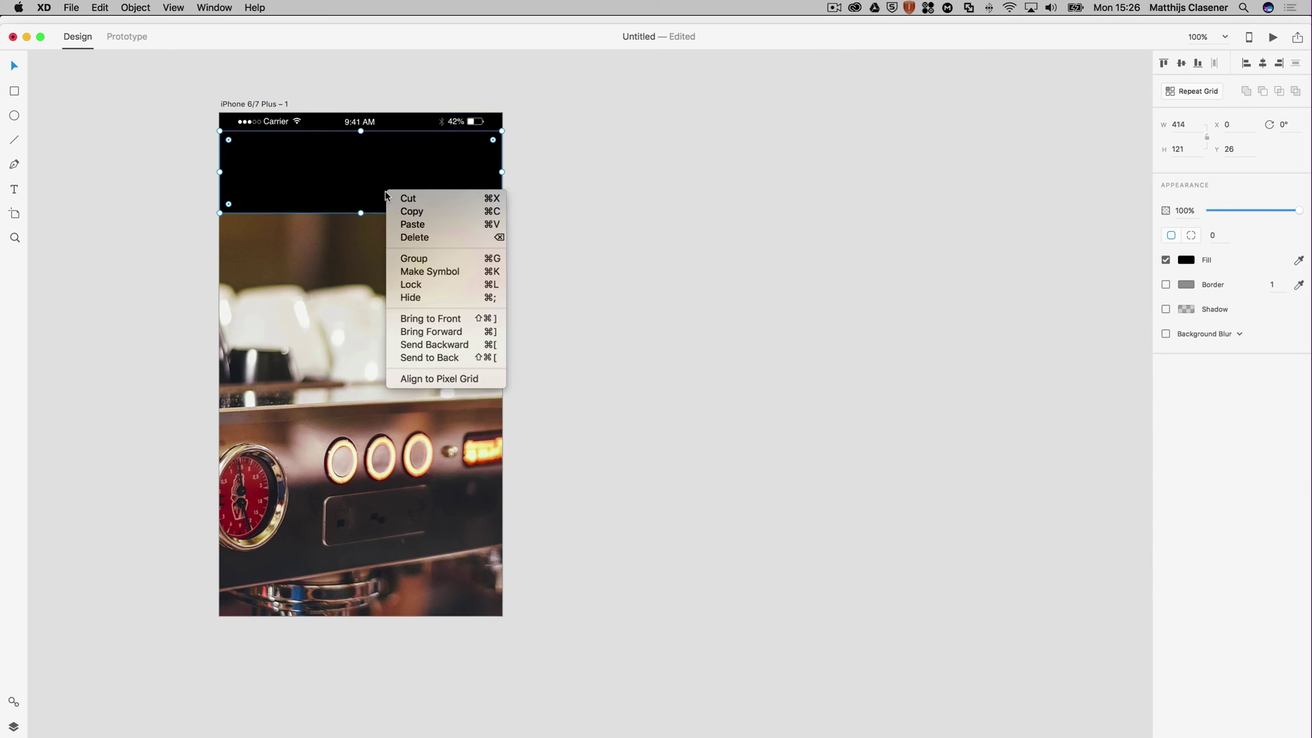
left_click(425, 345)
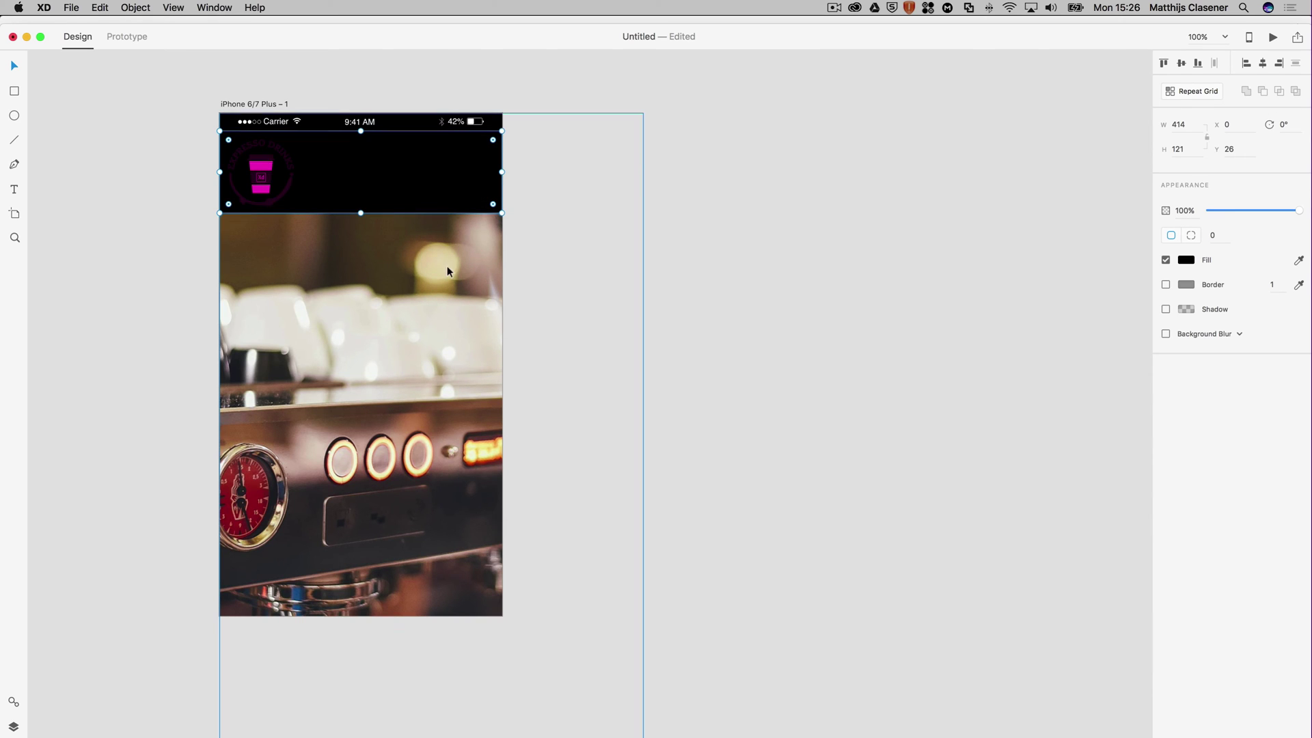
Fill the header bar white (#FFFFFF) and lower its opacity to 47%
left_click(1187, 260)
left_click_drag(1098, 230, 981, 149)
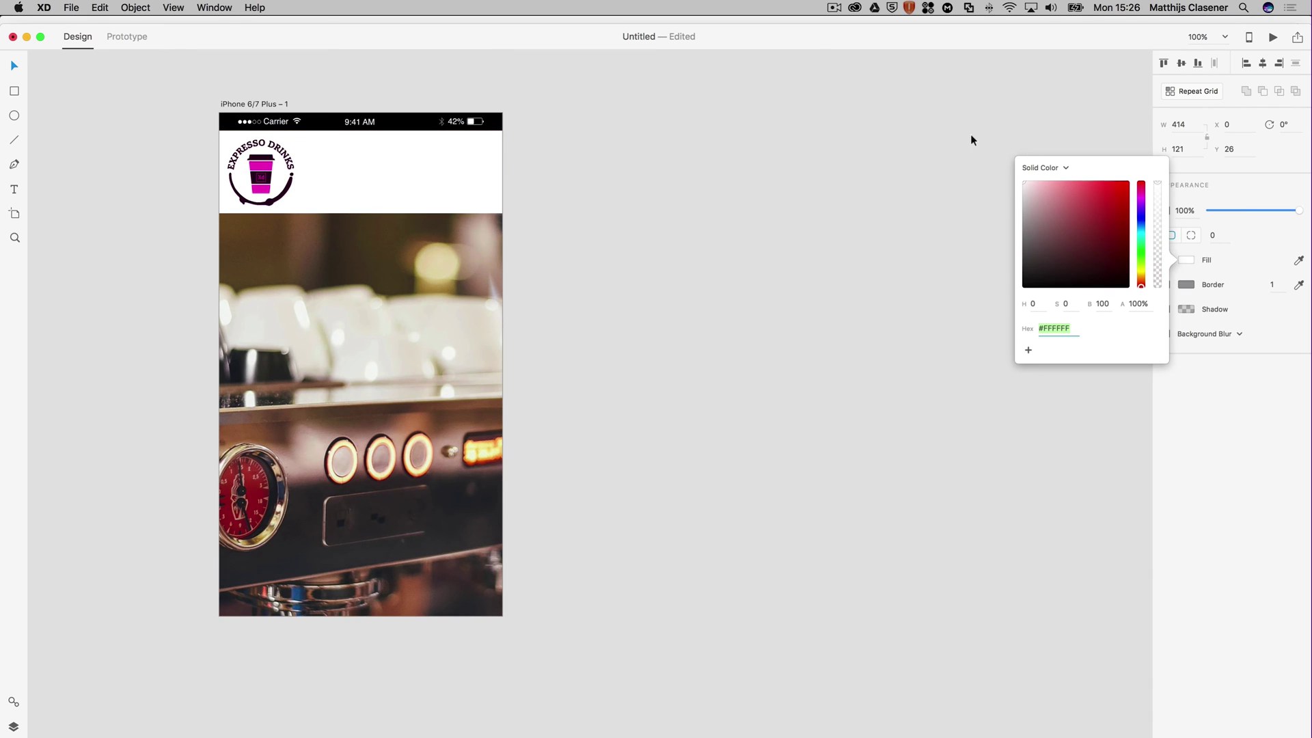
left_click(1219, 196)
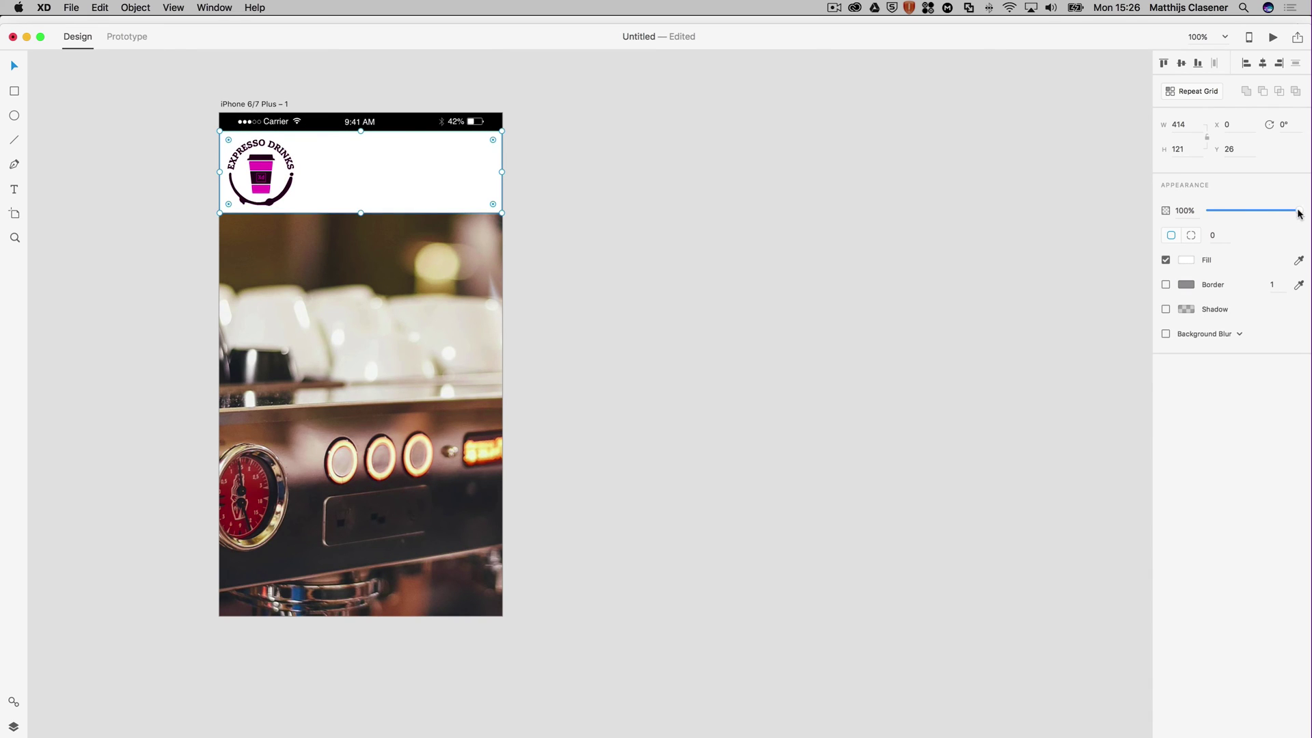
left_click_drag(1297, 211, 1251, 214)
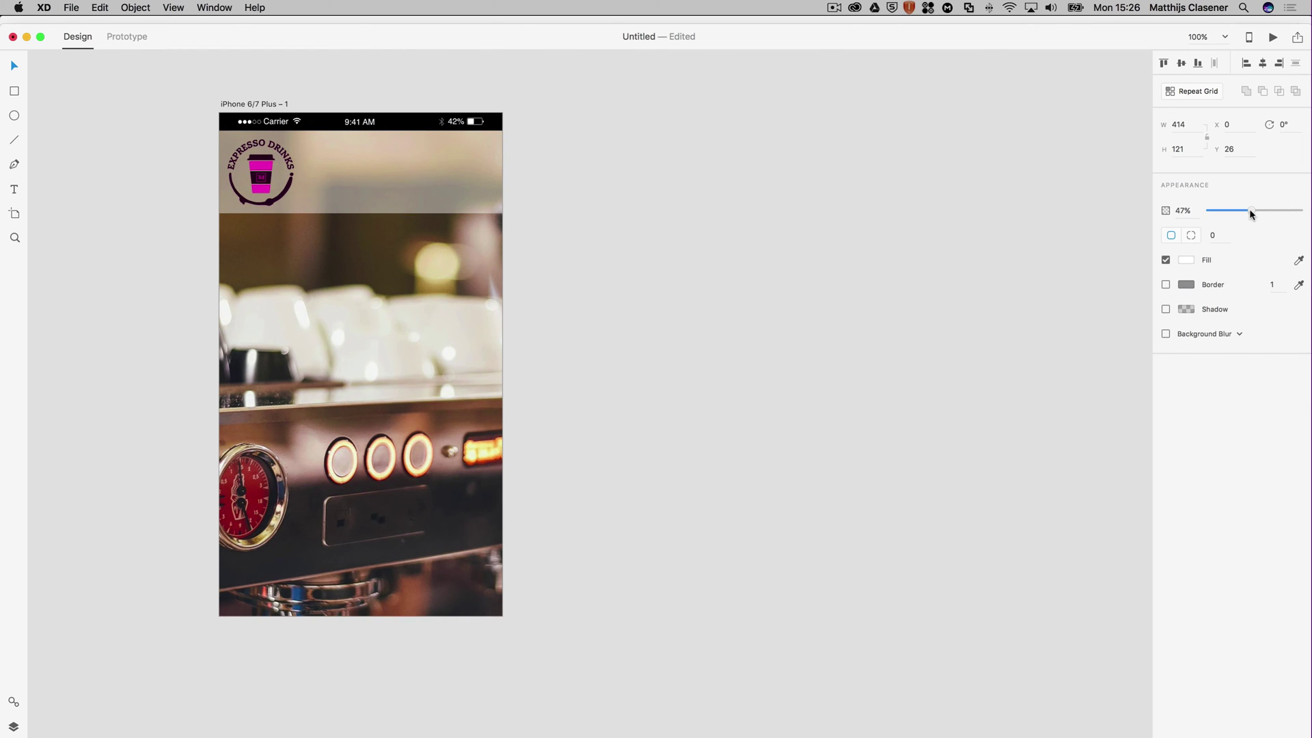
left_click(760, 224)
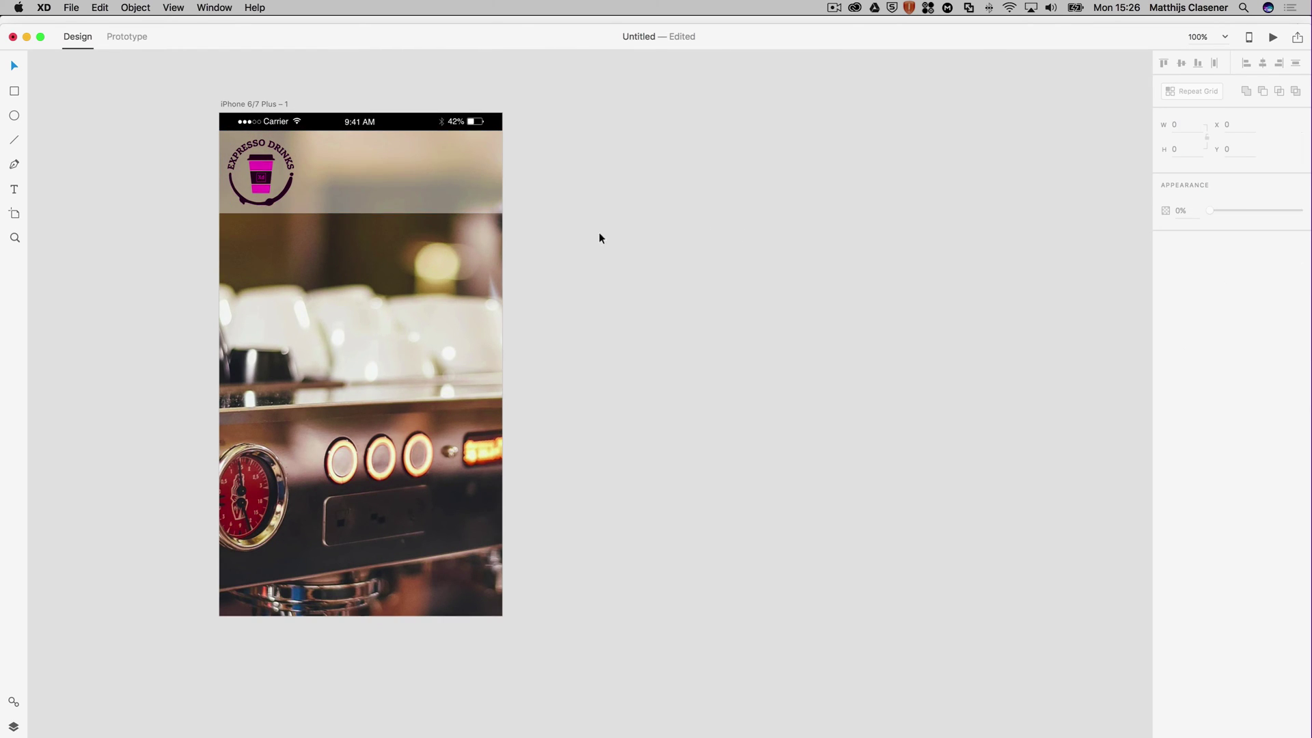
Add the text 'What can we brew for you?' in the header beside the logo
left_click(14, 192)
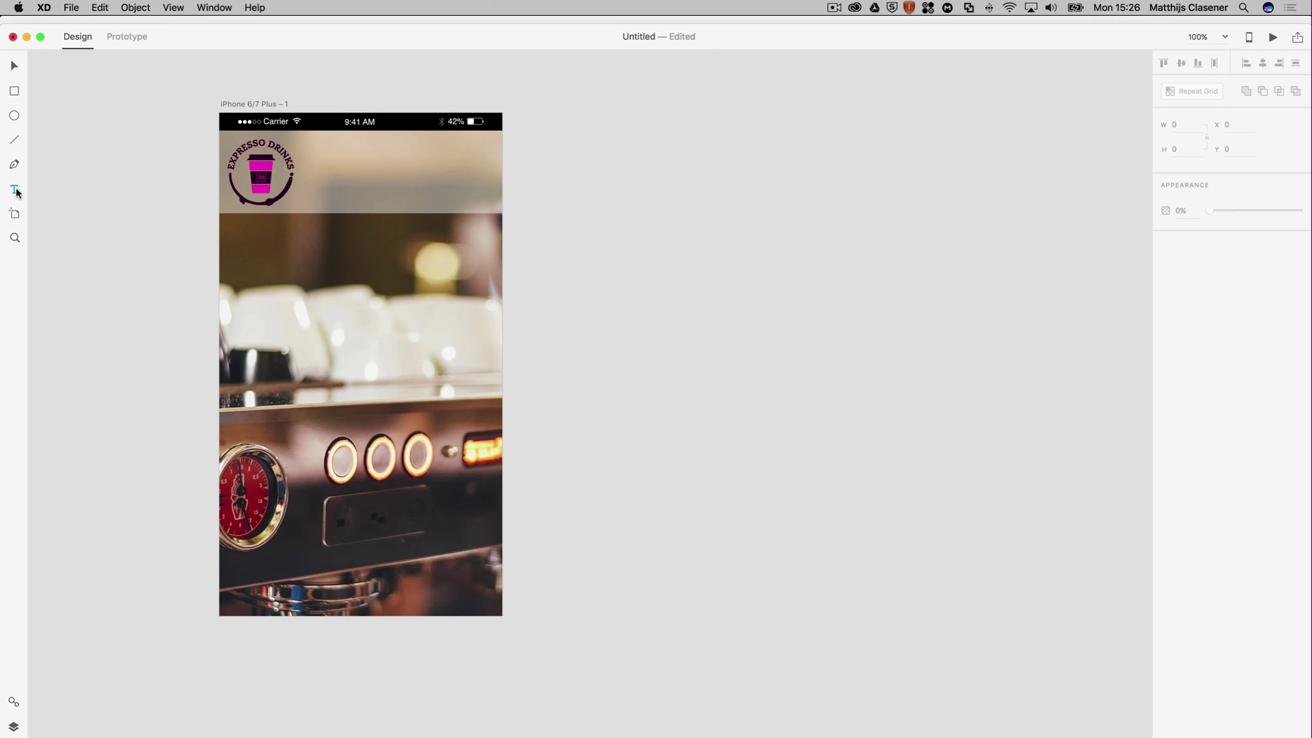
left_click(337, 175)
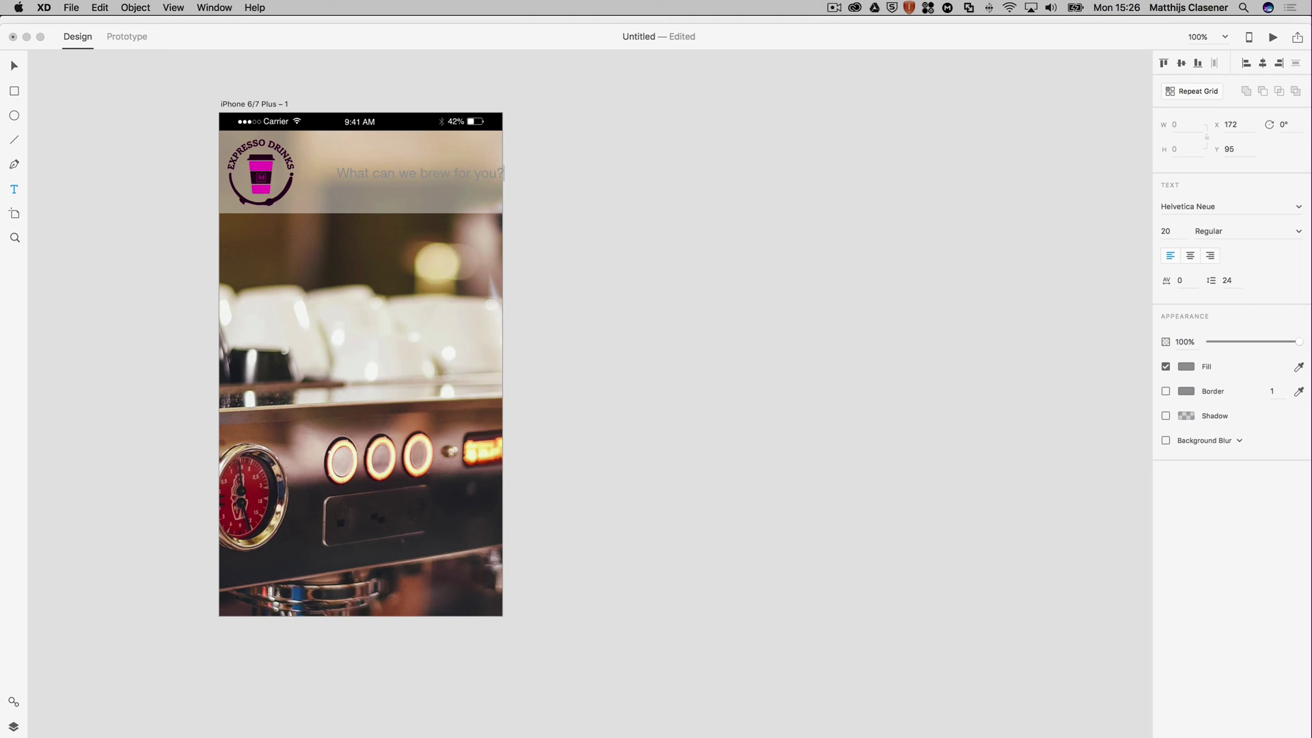
key("super+a")
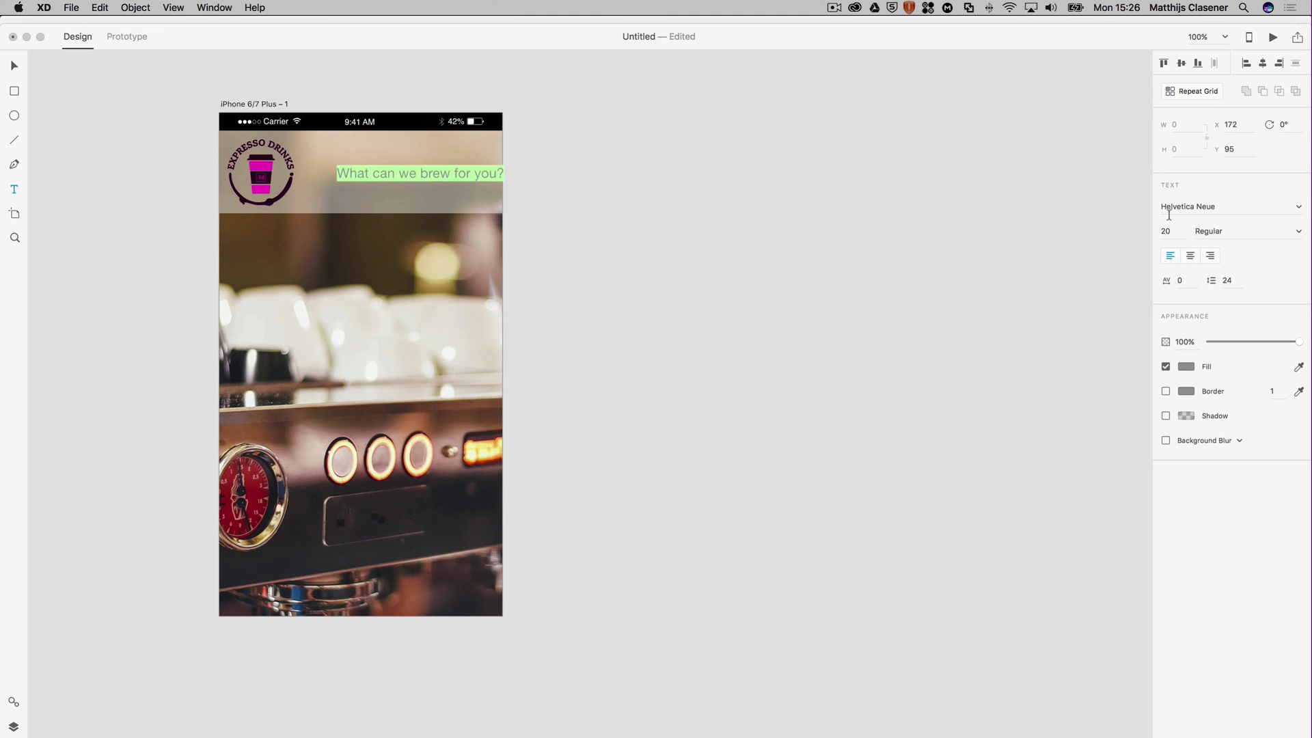
Set the headline font to Arial Narrow Bold
left_click(1298, 207)
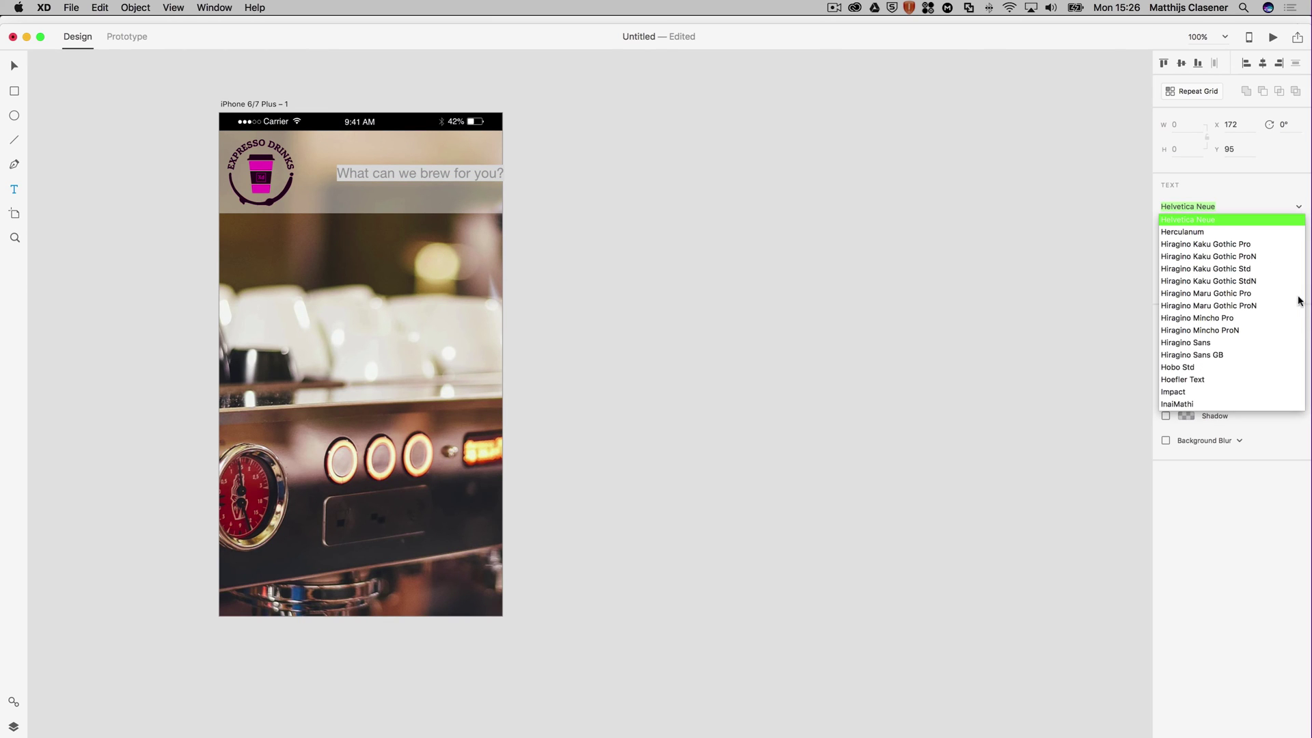
scroll(1278, 295, "up", 5)
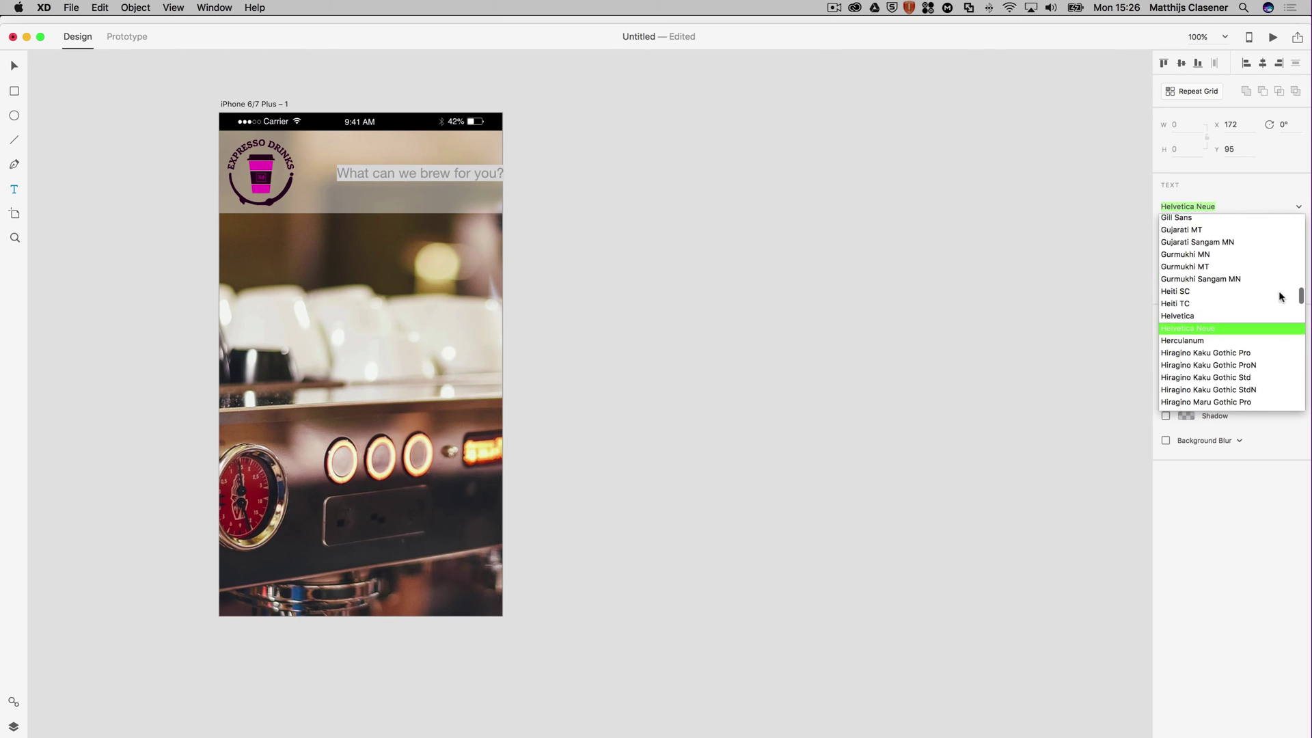
scroll(1280, 296, "down", 3)
scroll(1279, 295, "up", 2)
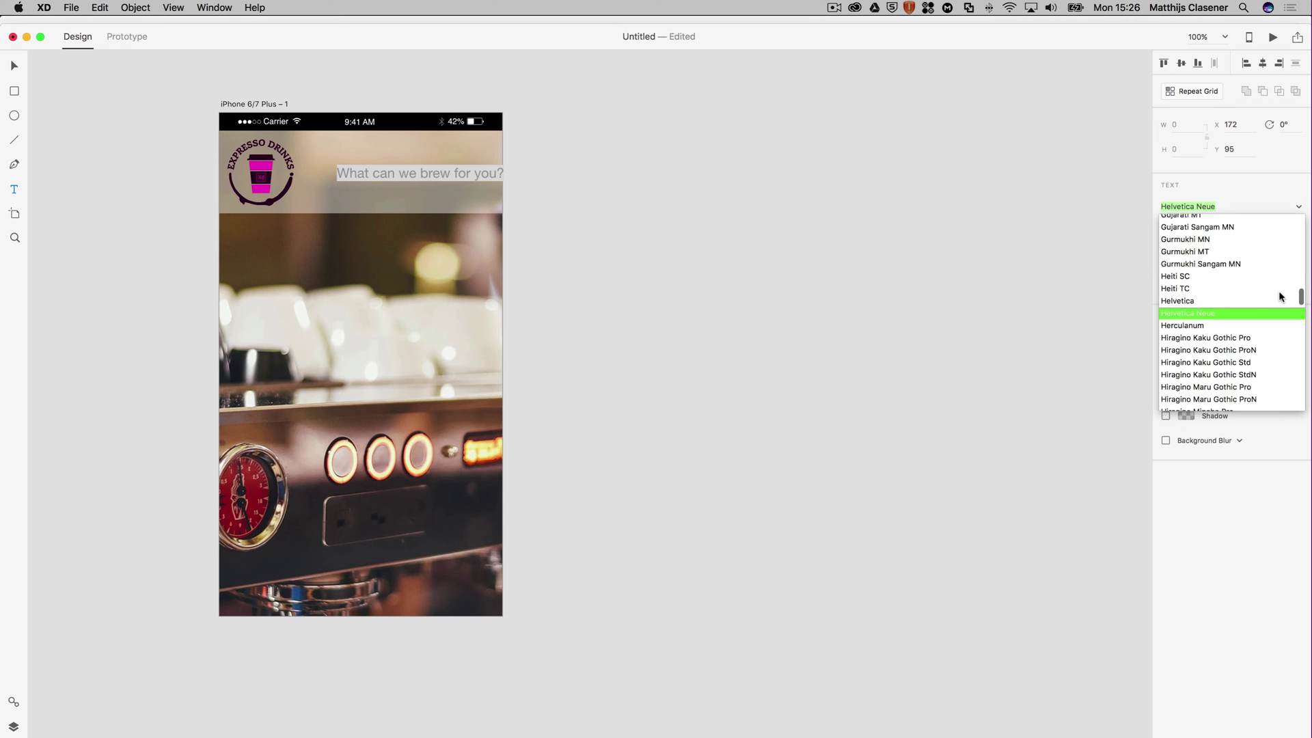
scroll(1278, 289, "up", 20)
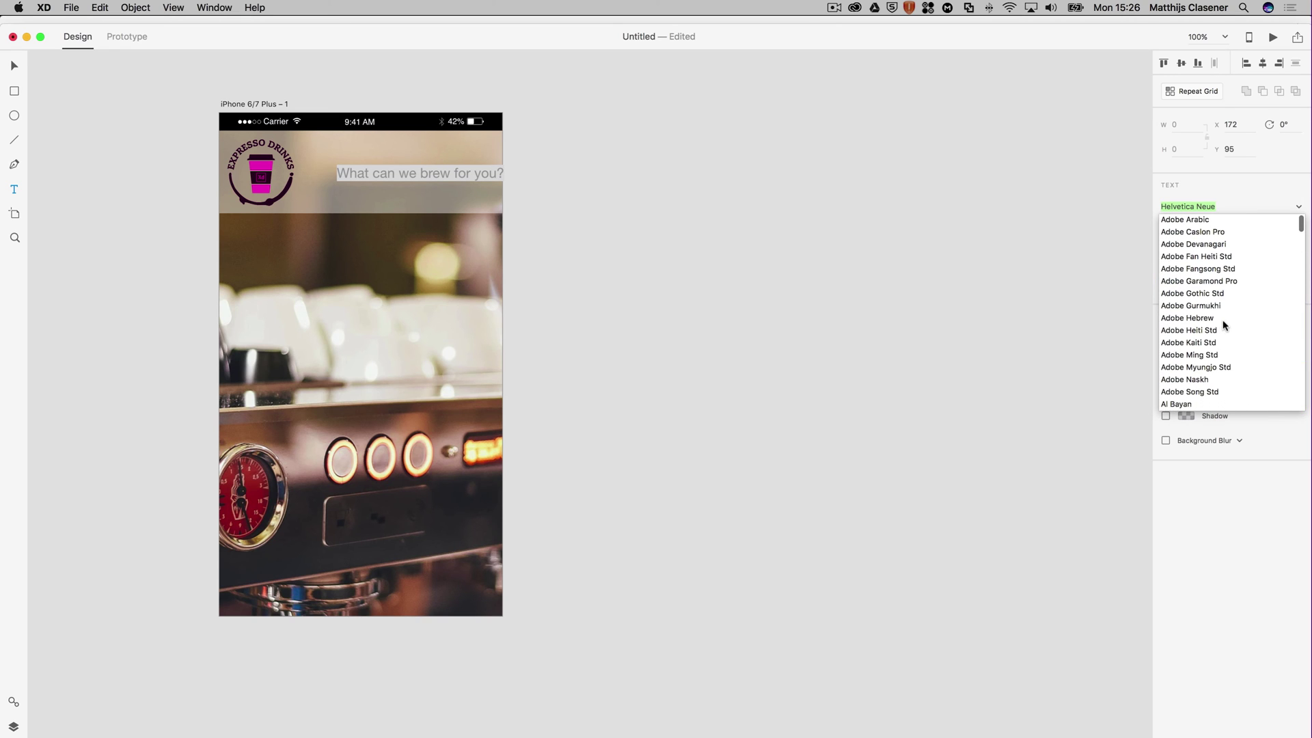
scroll(1223, 325, "down", 5)
scroll(1223, 321, "down", 7)
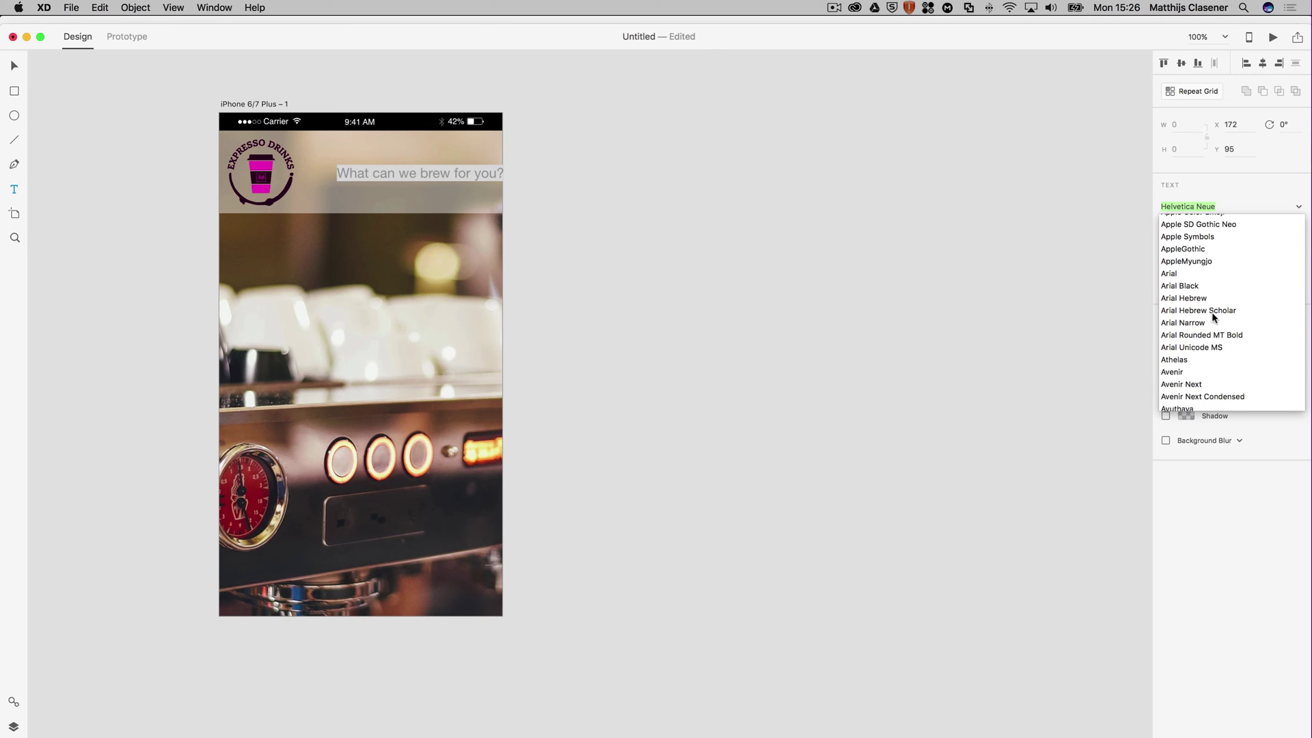
left_click(1200, 321)
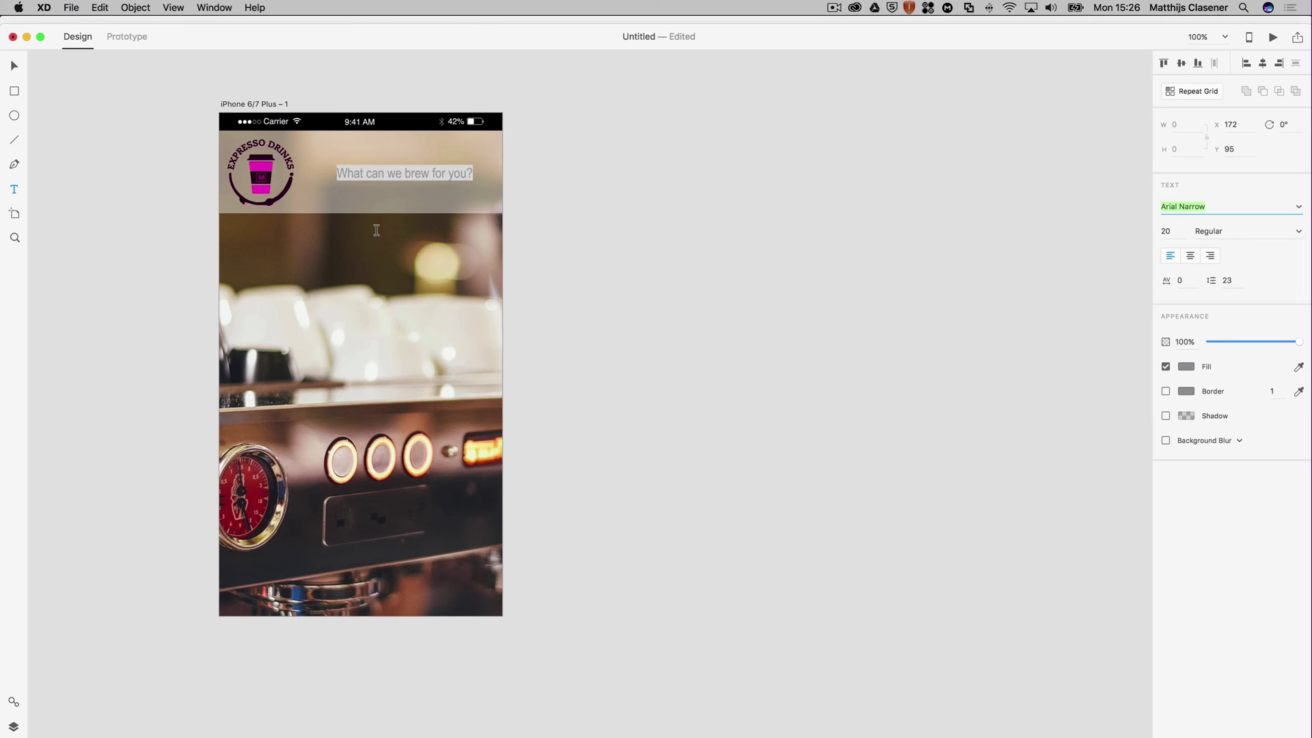
left_click(1298, 233)
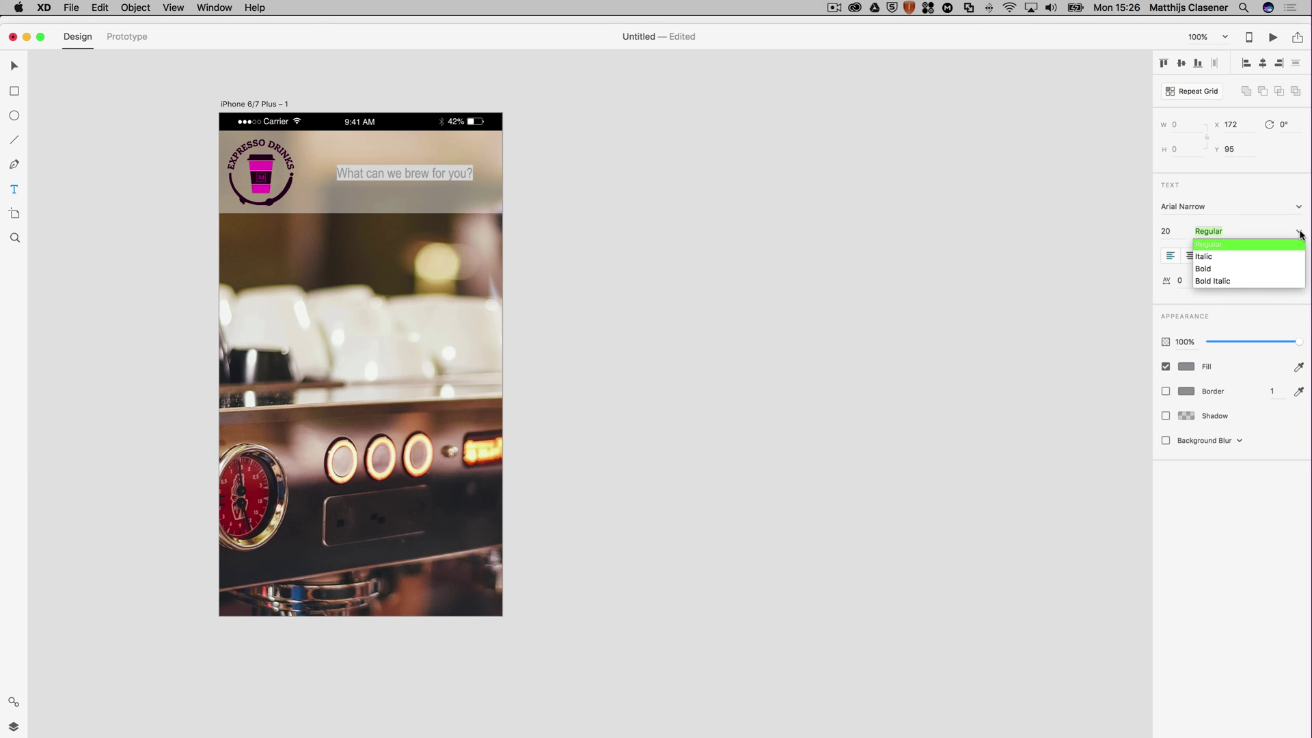
left_click(1254, 269)
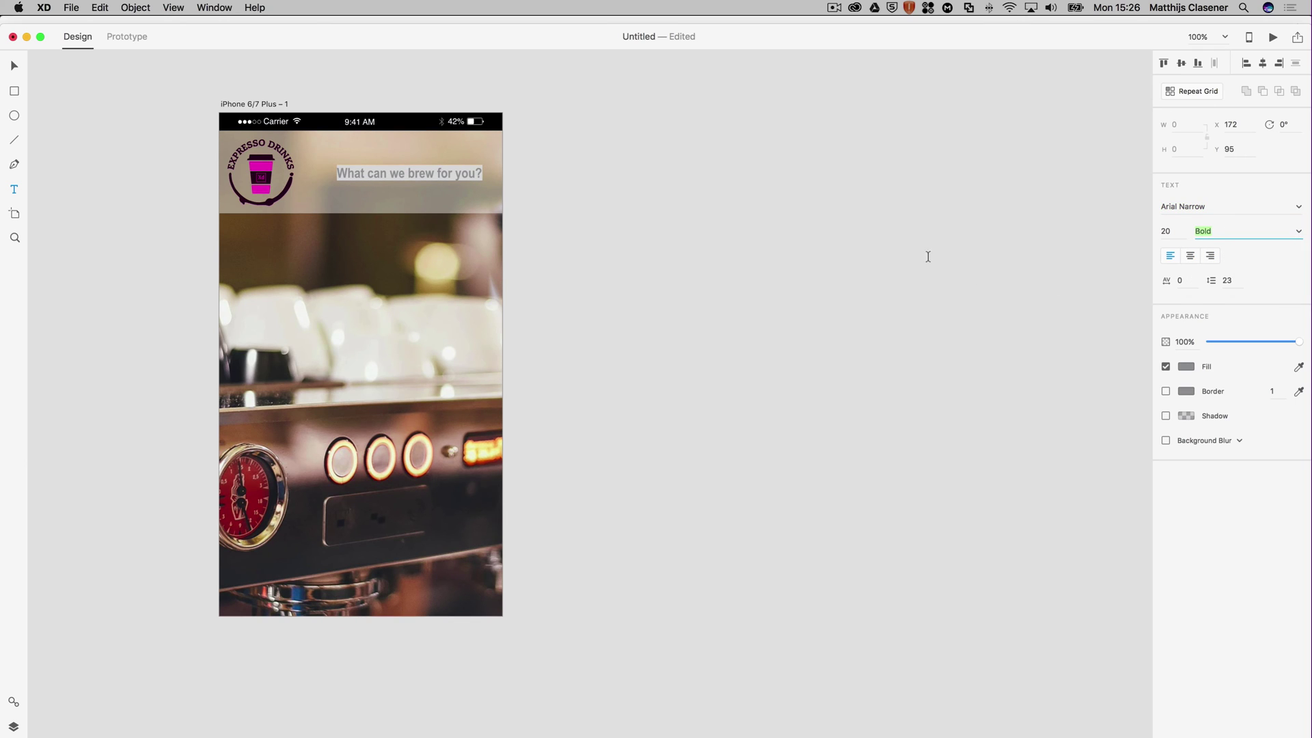
Set the headline's fill colour to black #000000
left_click(1194, 370)
left_click_drag(1048, 384, 995, 401)
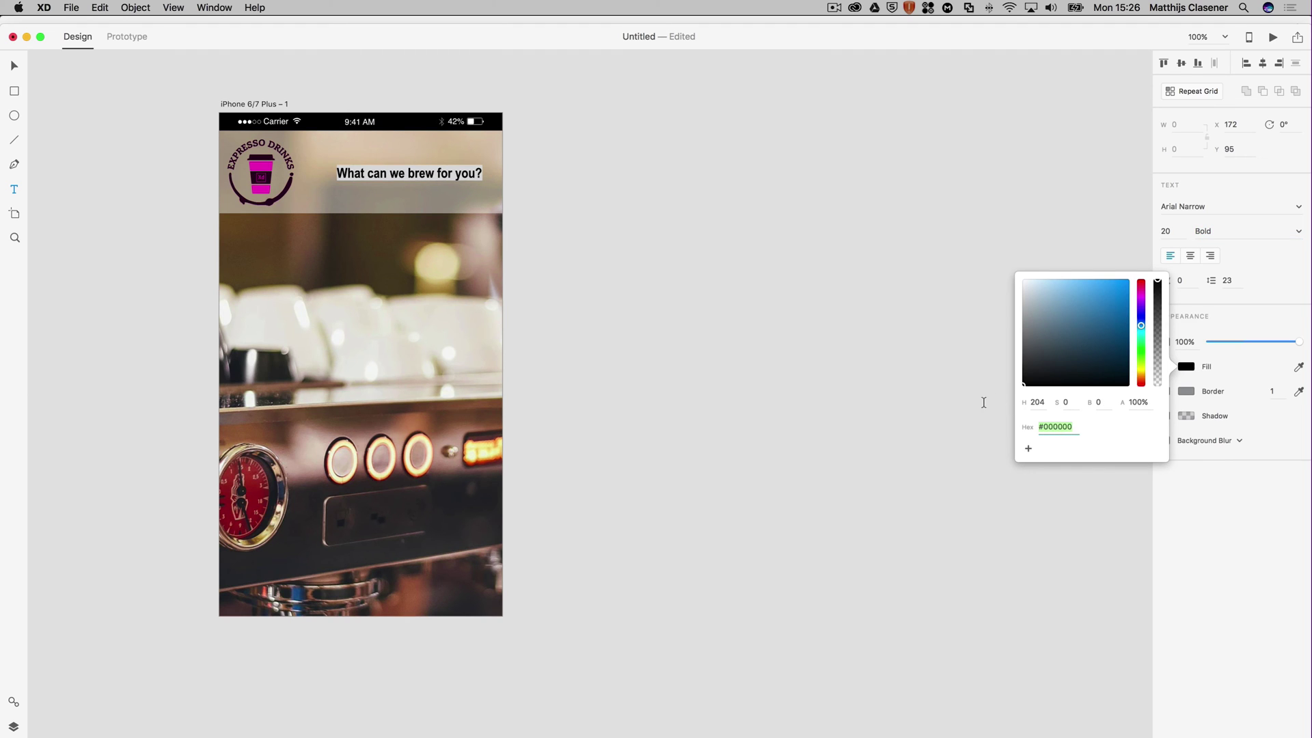
left_click(841, 369)
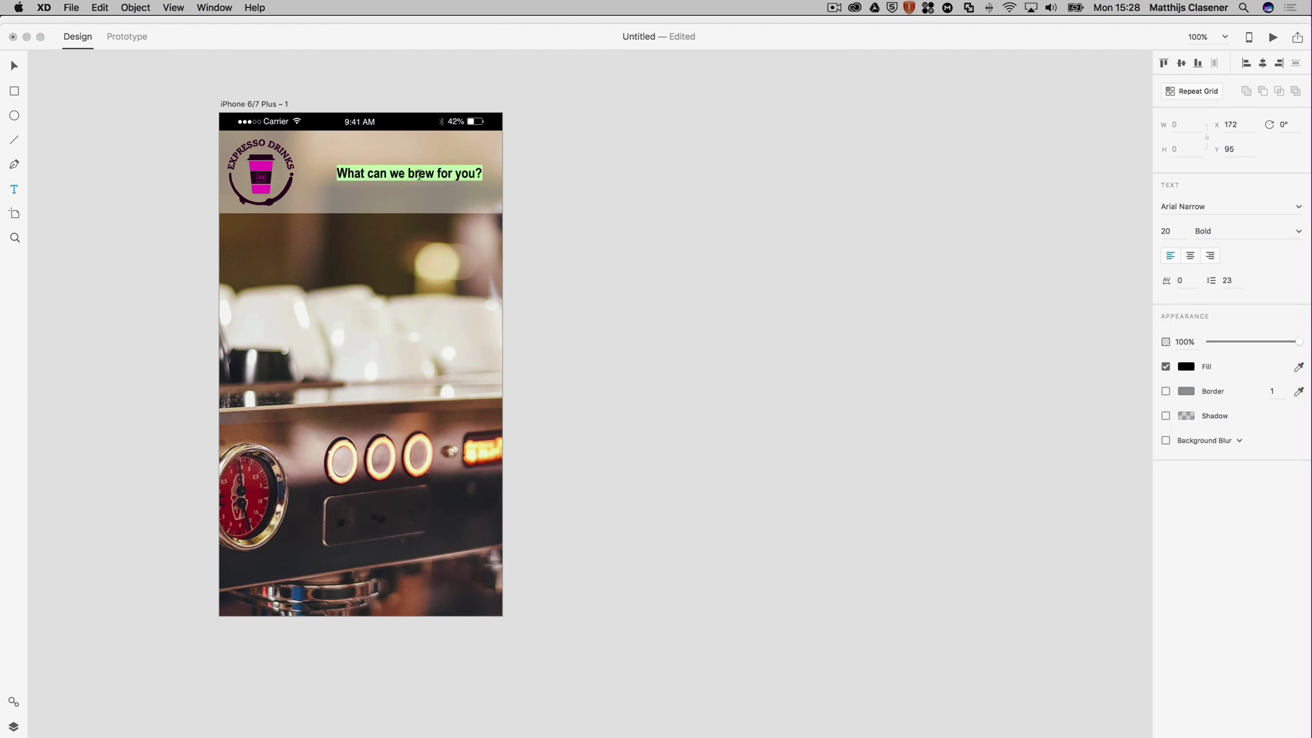
Colour the word 'brew' with the logo's magenta using the eyedropper
double_click(419, 175)
left_click(1299, 367)
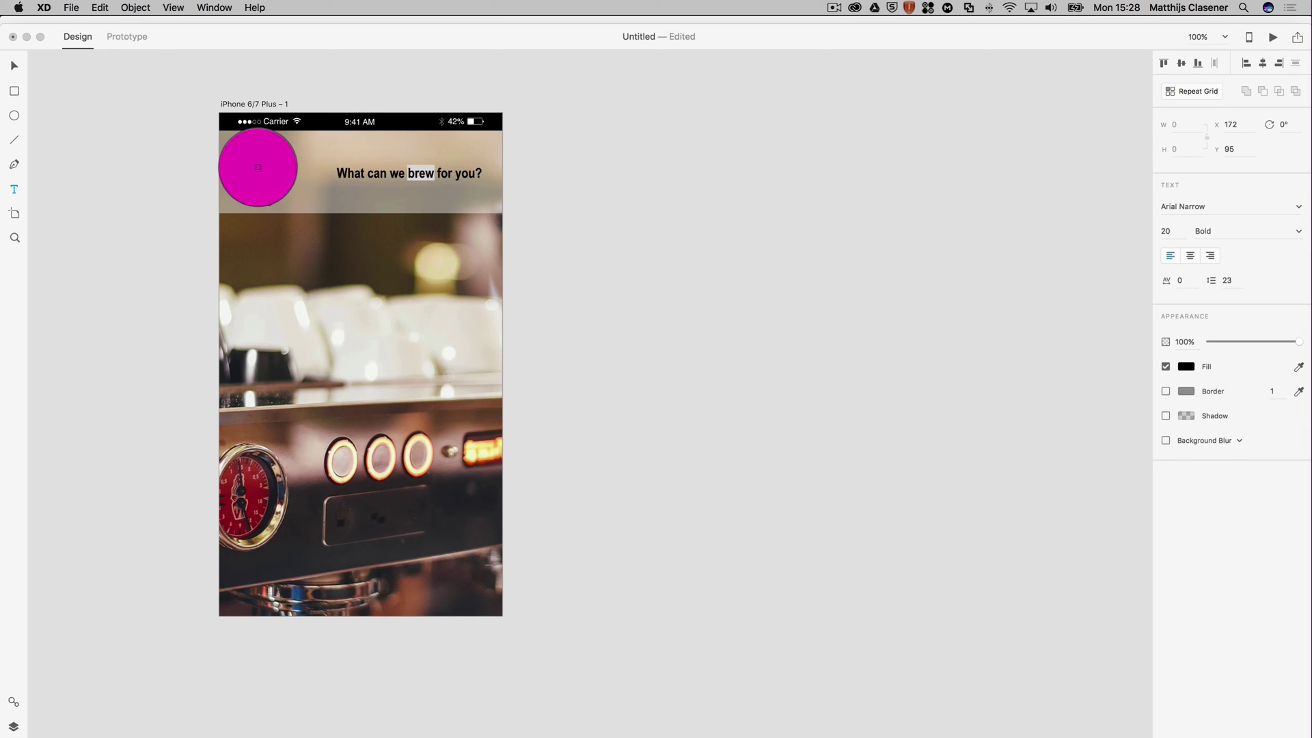
left_click(257, 167)
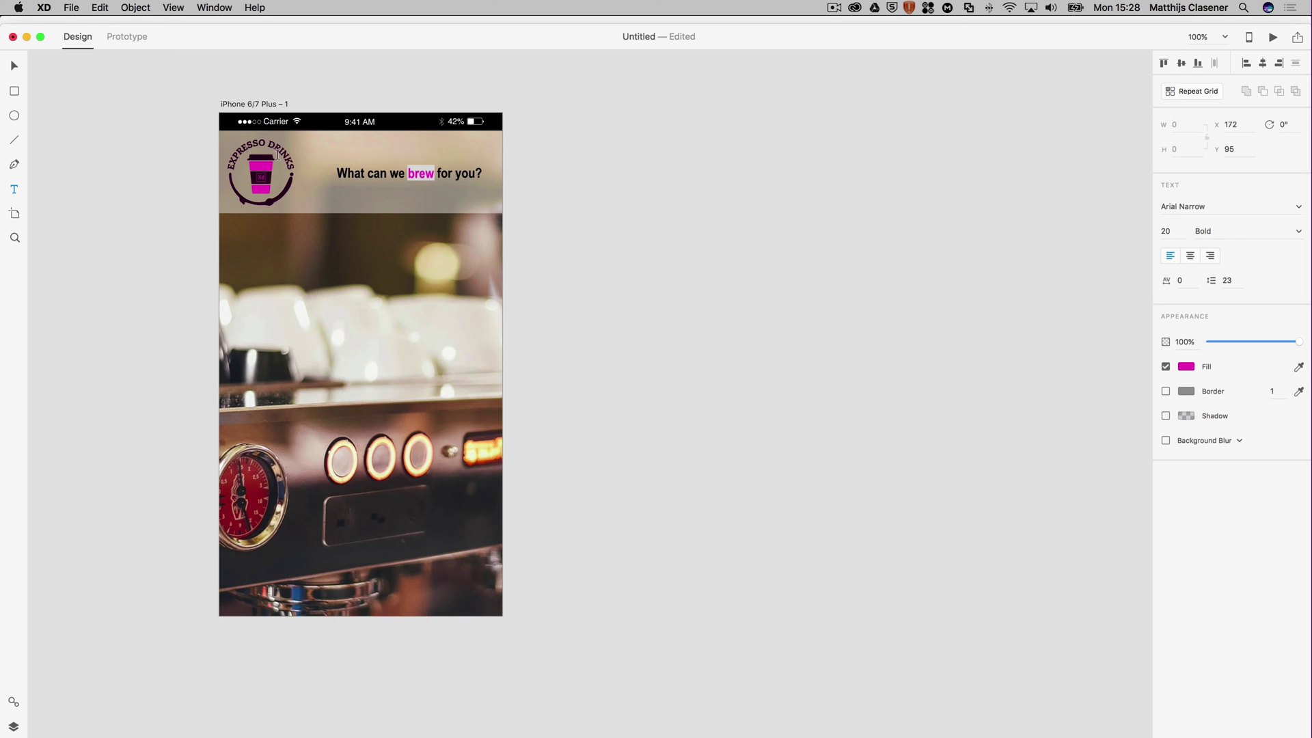
Set the headline size to 25 and shift it lower beside the logo
left_click(14, 66)
left_click(71, 112)
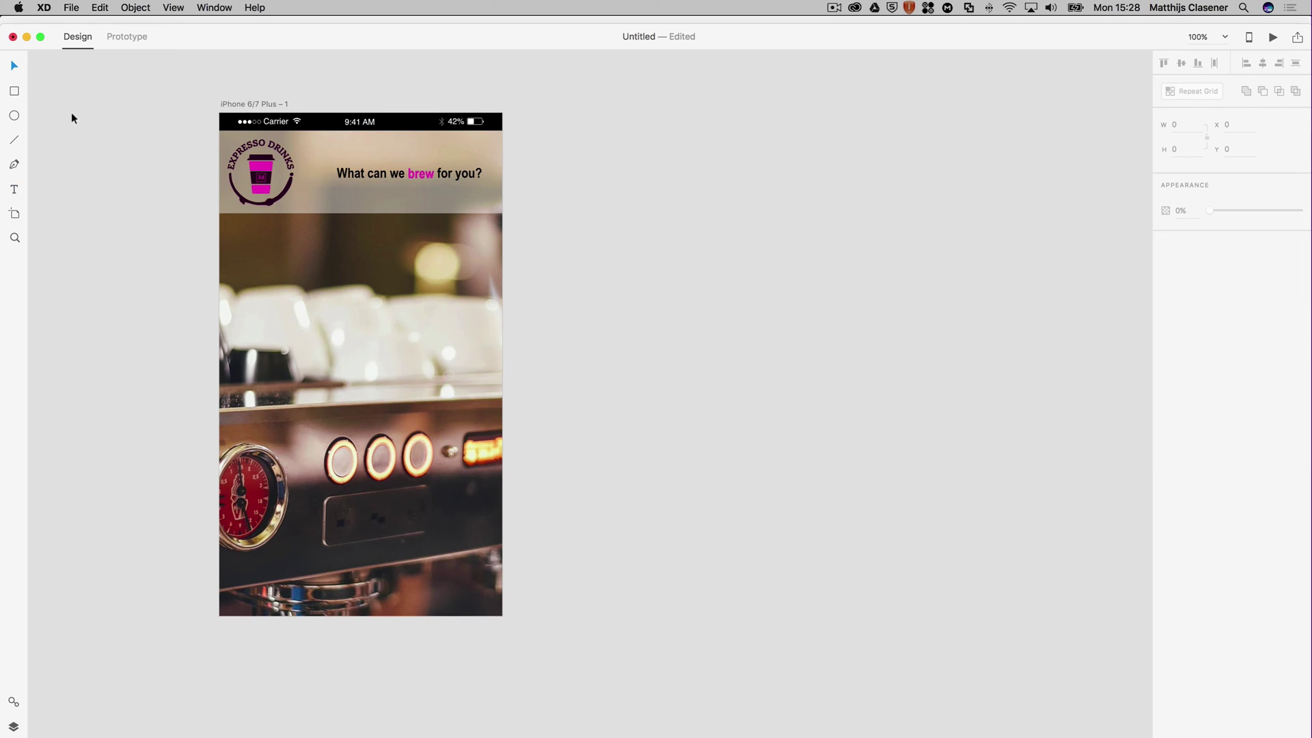
left_click_drag(455, 177, 427, 201)
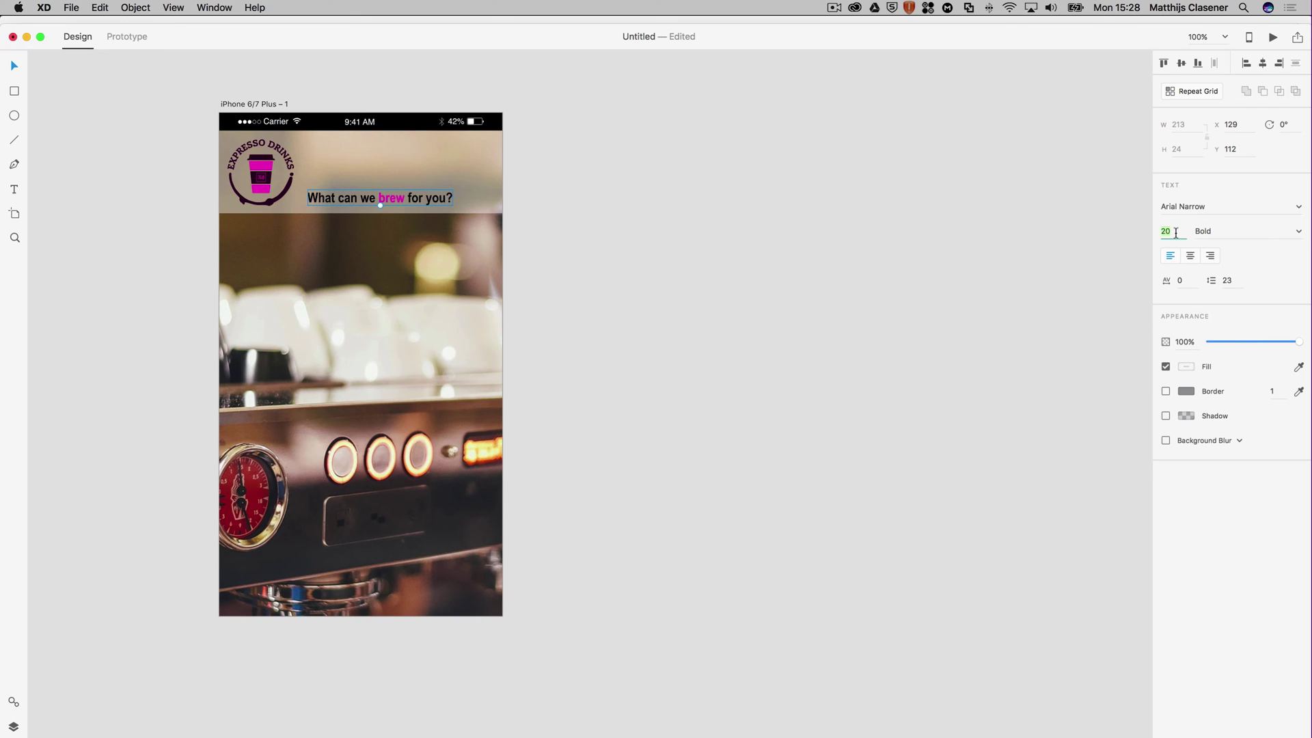
type("25")
key("Return")
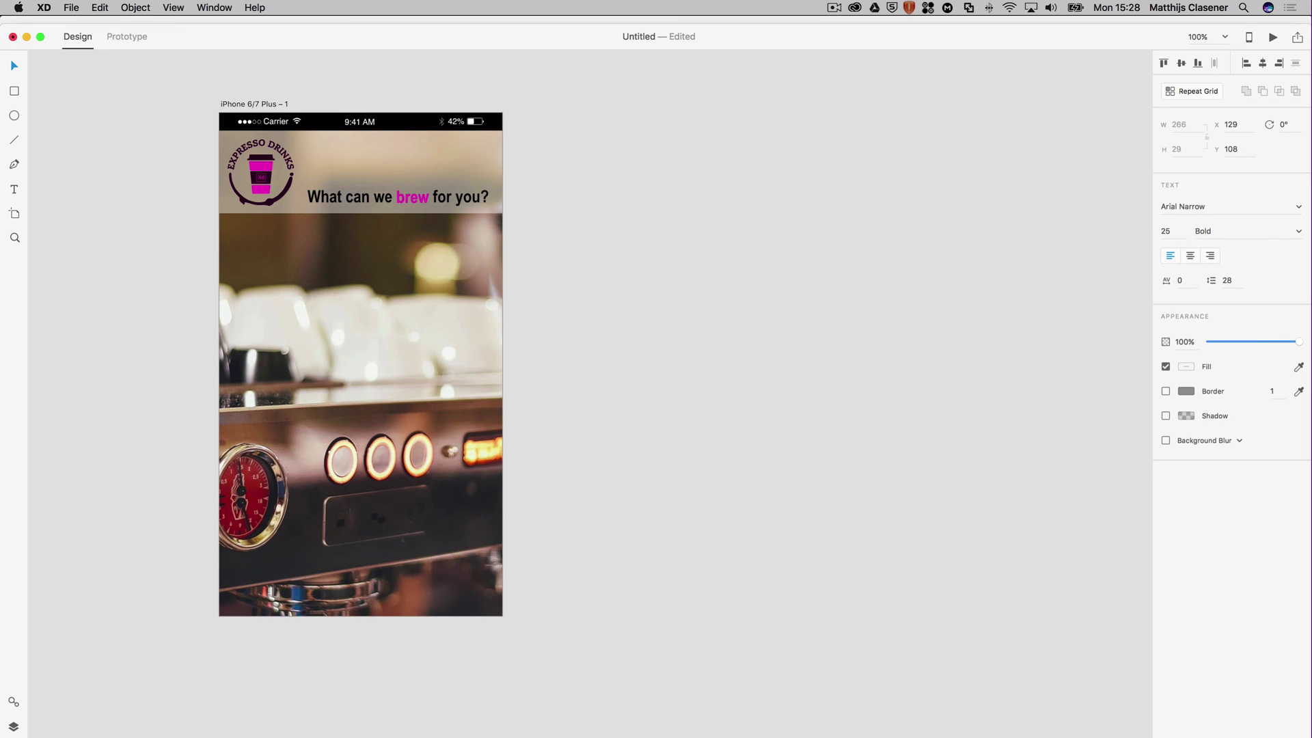
left_click(14, 66)
left_click(94, 110)
left_click_drag(388, 194, 390, 195)
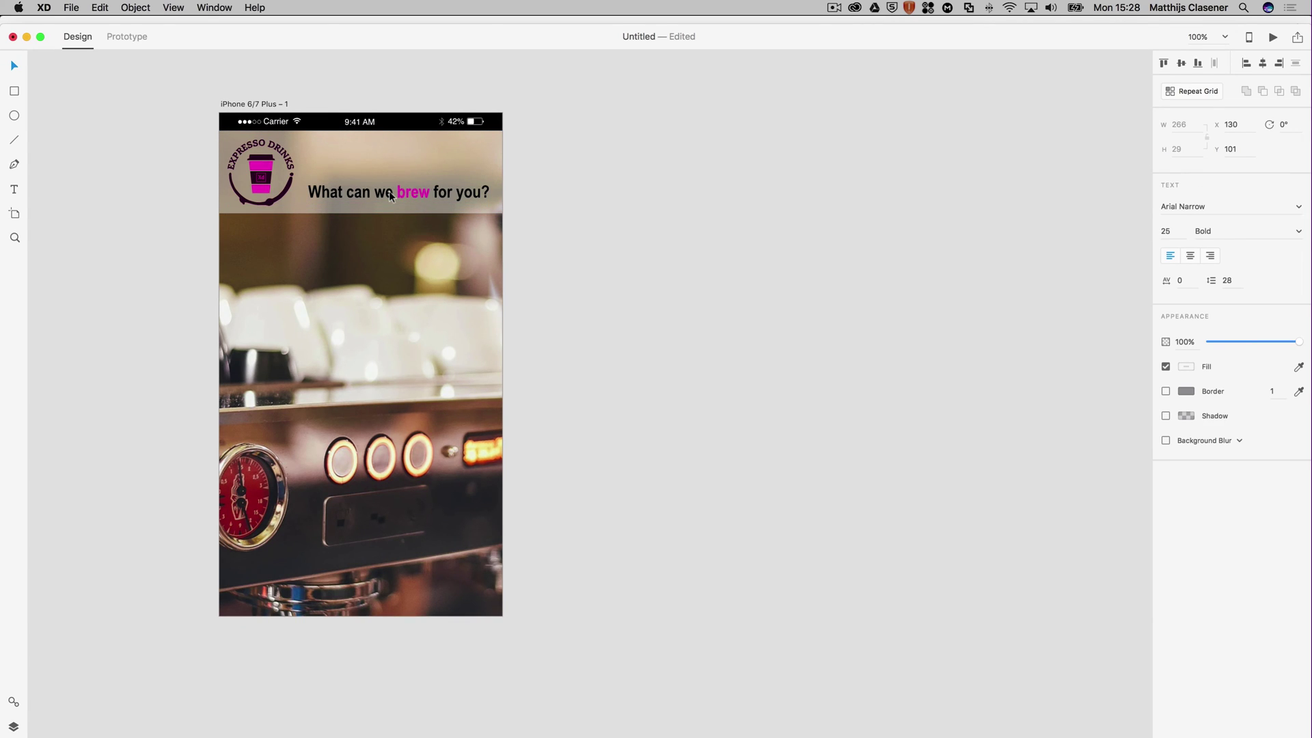
left_click(583, 219)
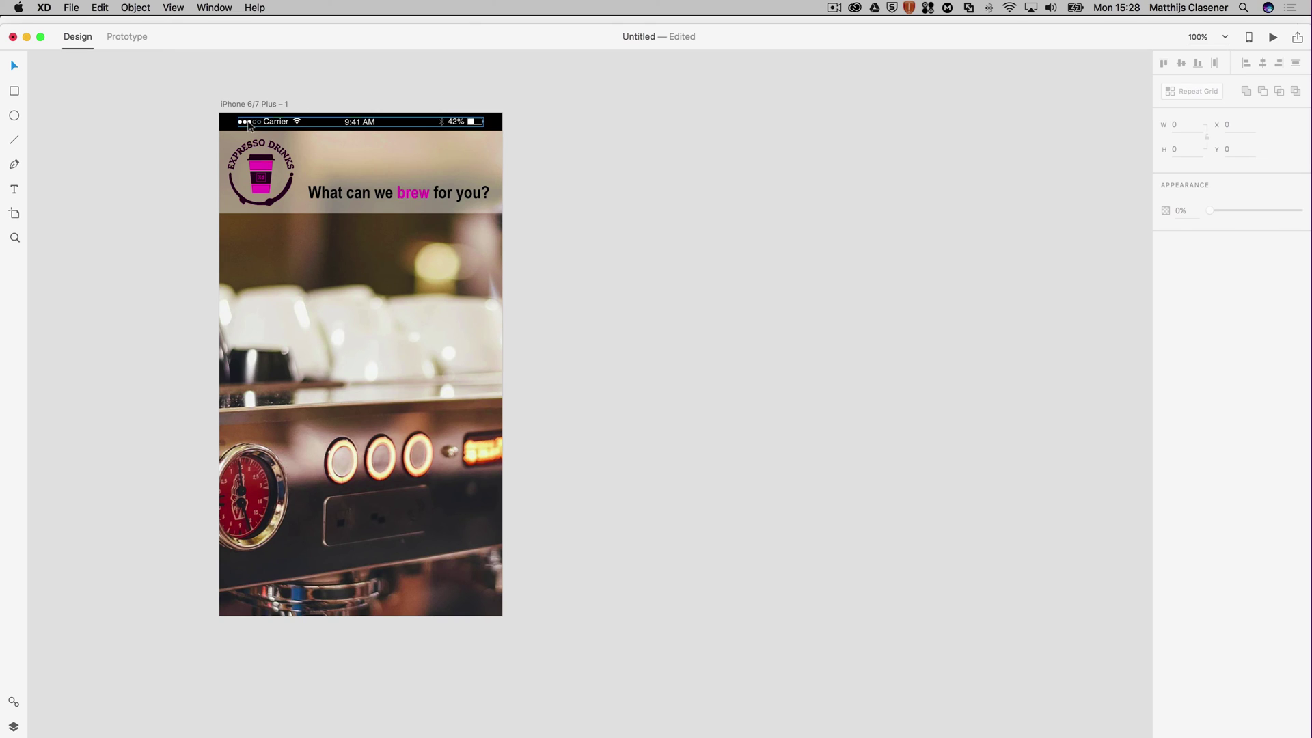
left_click(71, 7)
Import Home_IMG01.jpg from the Assets > 01 Home folder
left_click(114, 159)
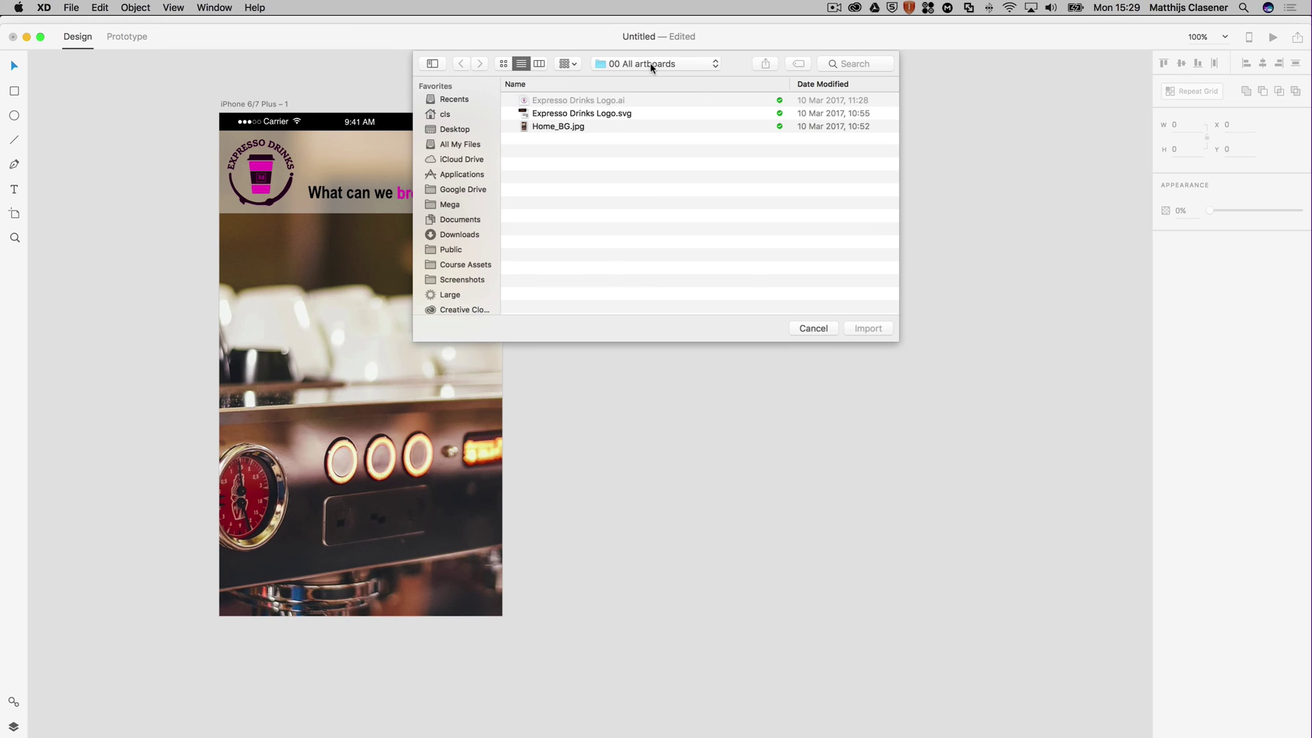
left_click(651, 65)
left_click(648, 74)
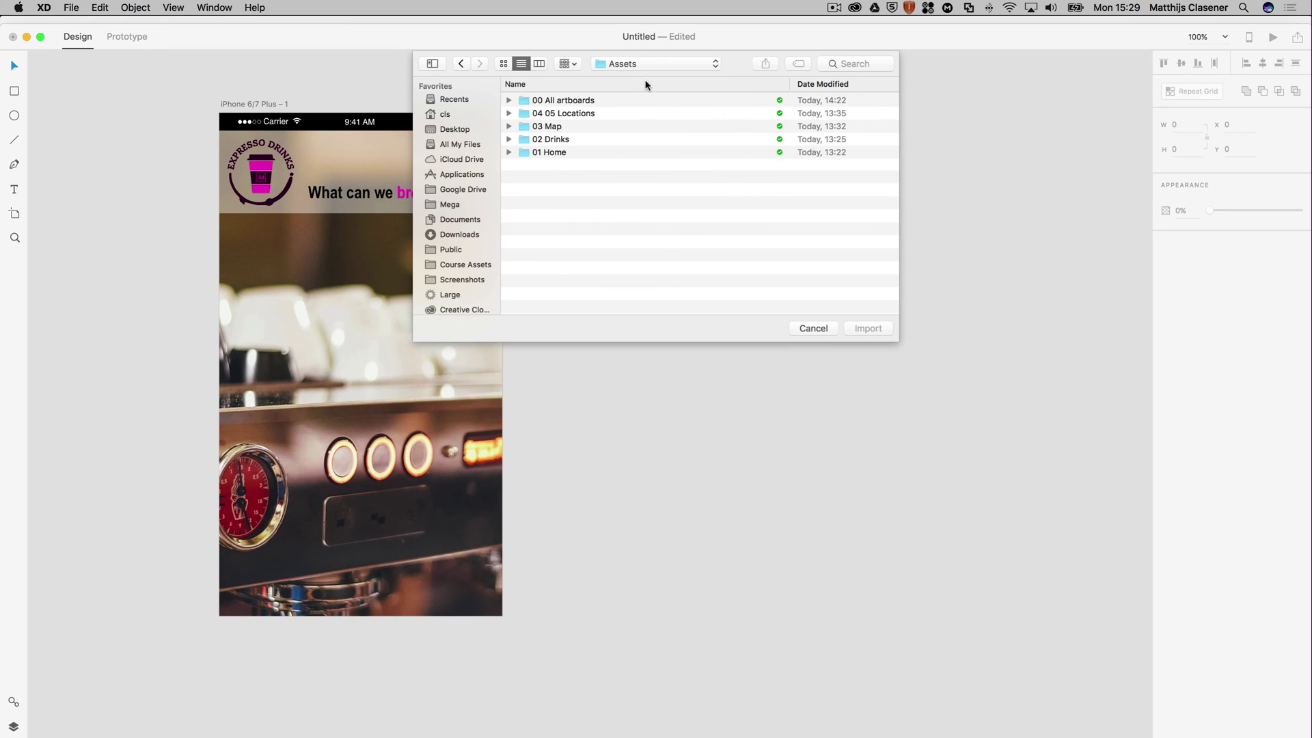
double_click(542, 149)
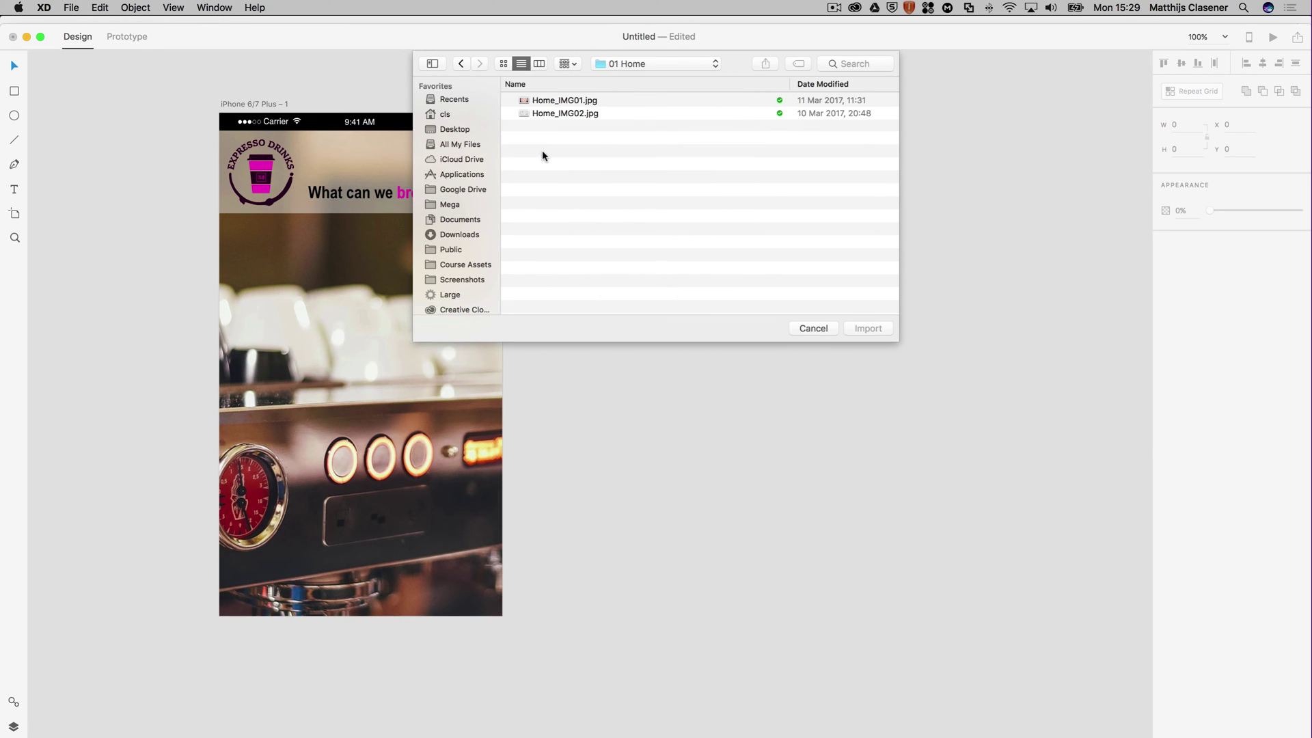
left_click(547, 103)
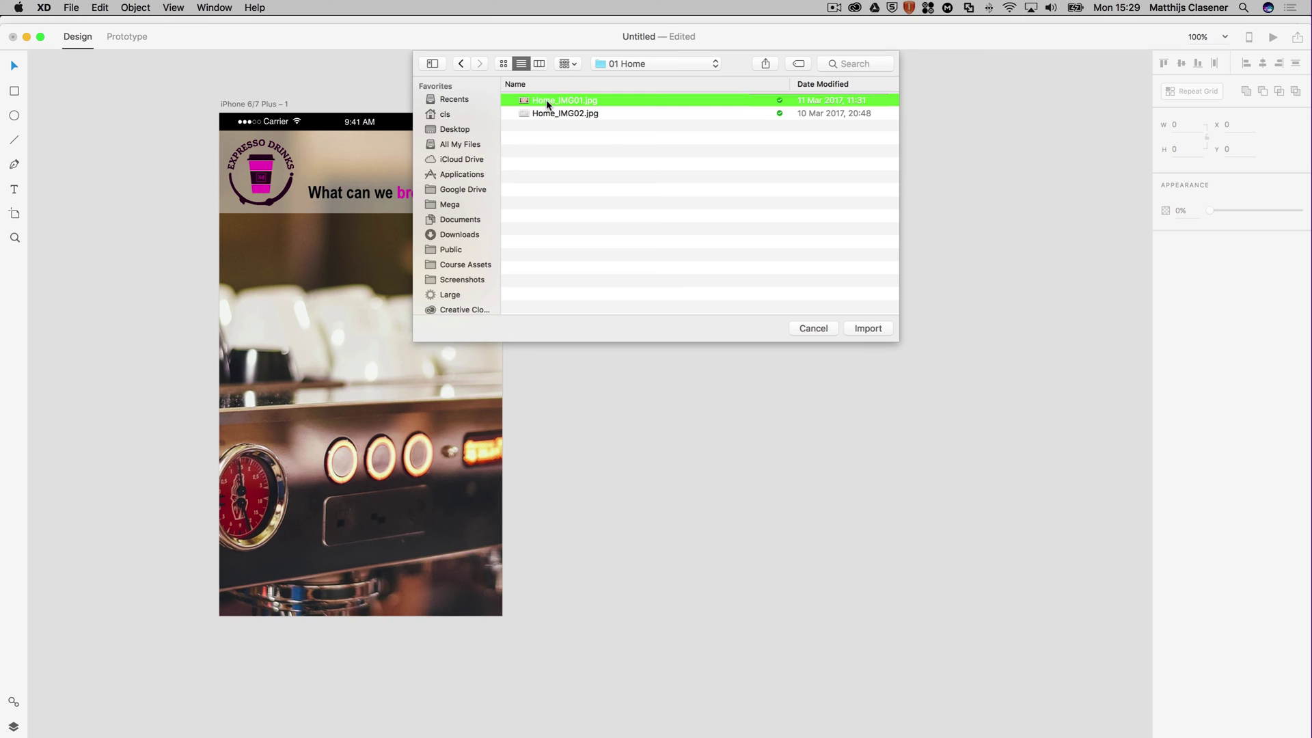
left_click(884, 328)
Place the latte photo below the header and scale it to 395×201
left_click_drag(647, 383, 519, 295)
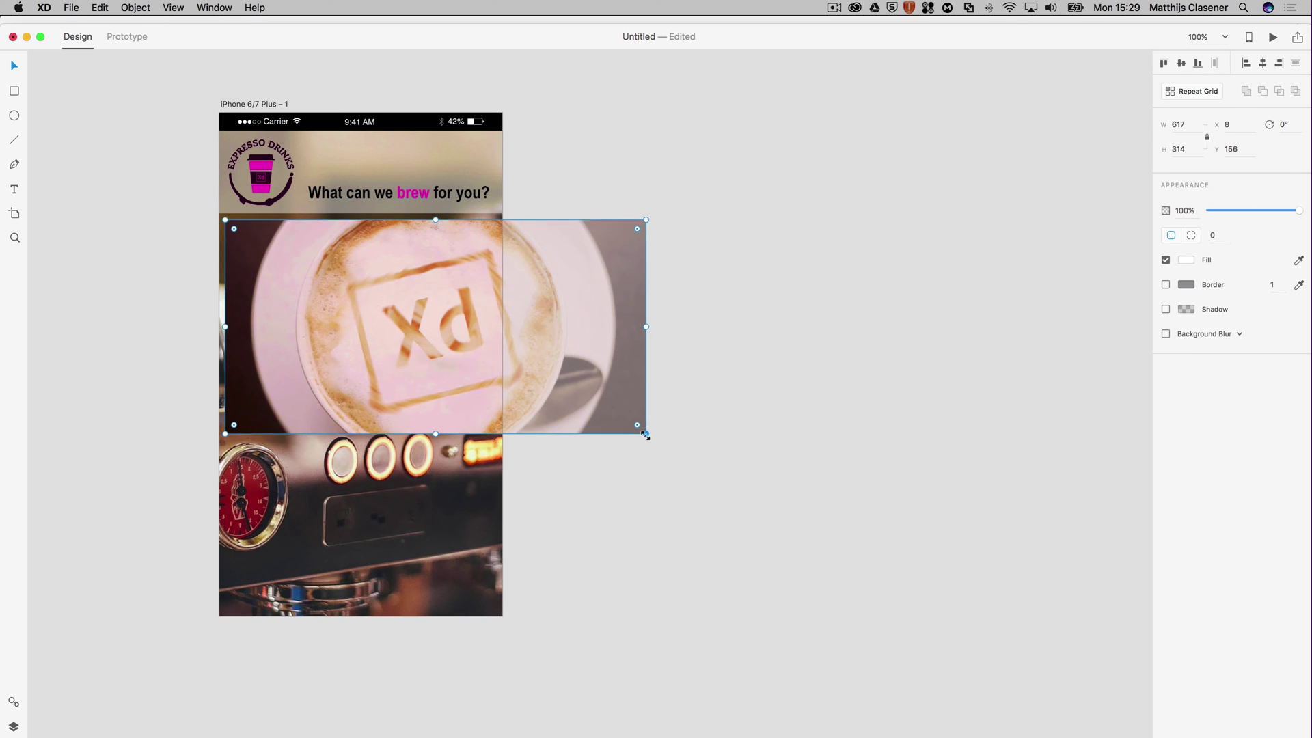
left_click_drag(645, 433, 548, 356)
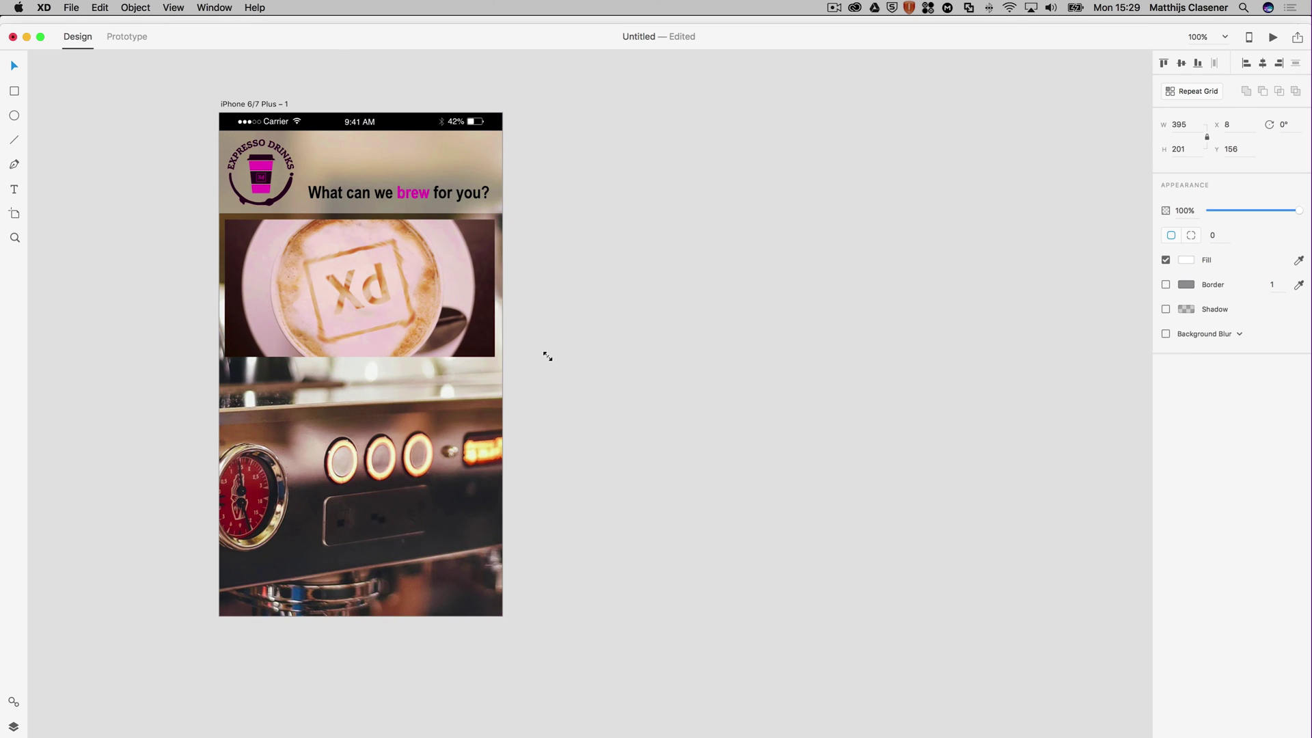
left_click(551, 279)
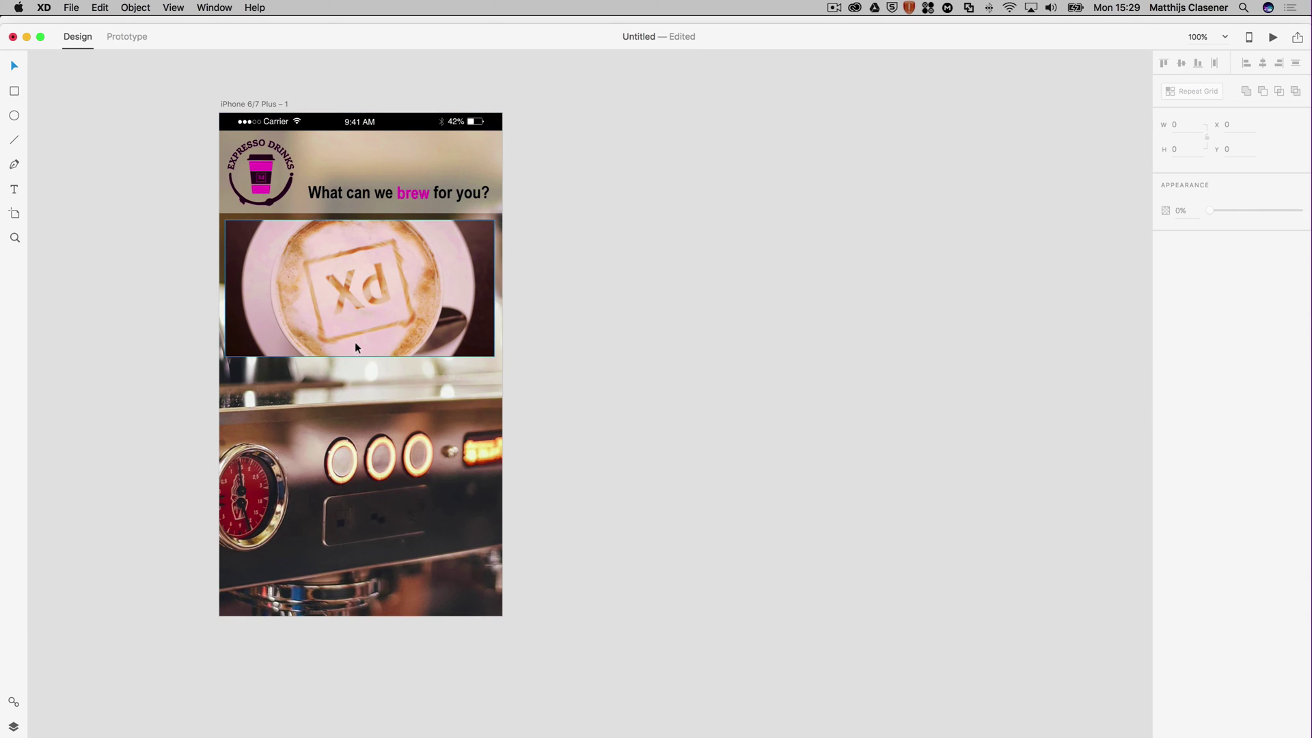
Duplicate the translucent header strip below the photo and resize it to 395×110 at X 8
left_click(389, 164)
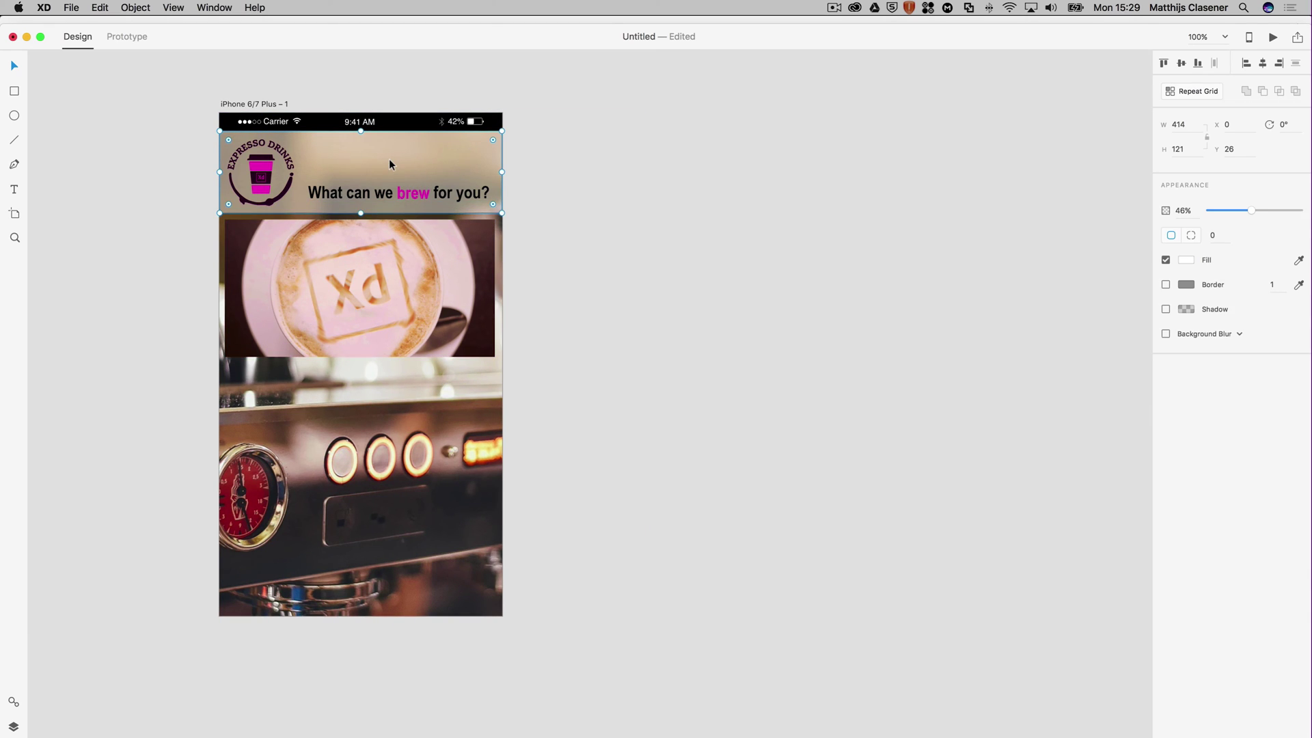
left_click_drag(389, 164, 371, 344)
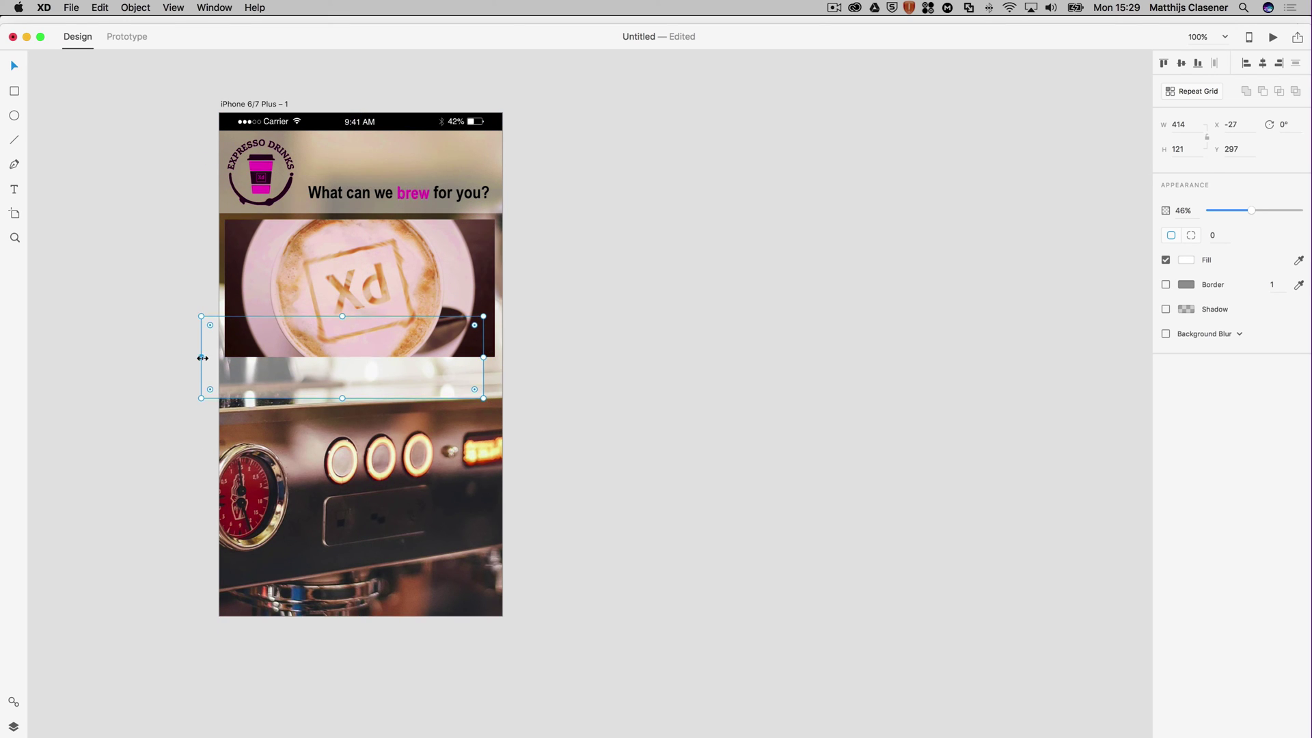
left_click_drag(203, 358, 225, 358)
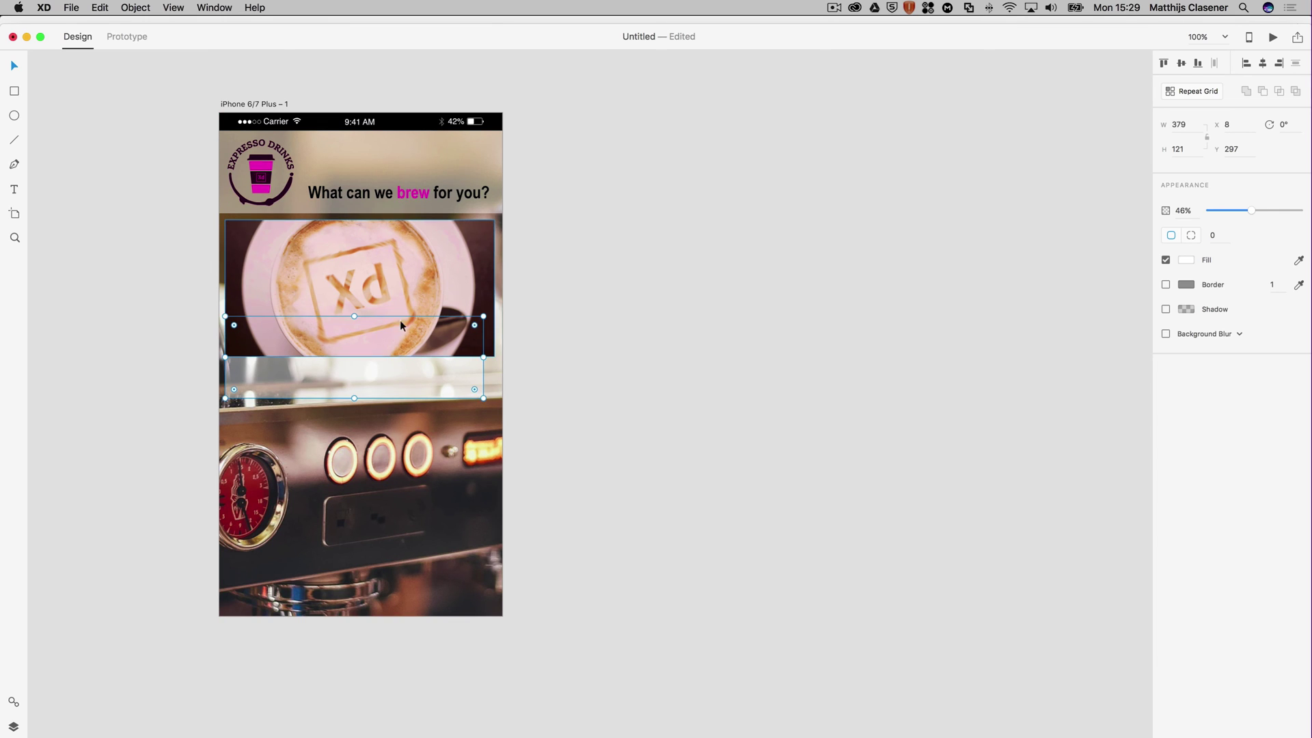
left_click_drag(483, 357, 494, 356)
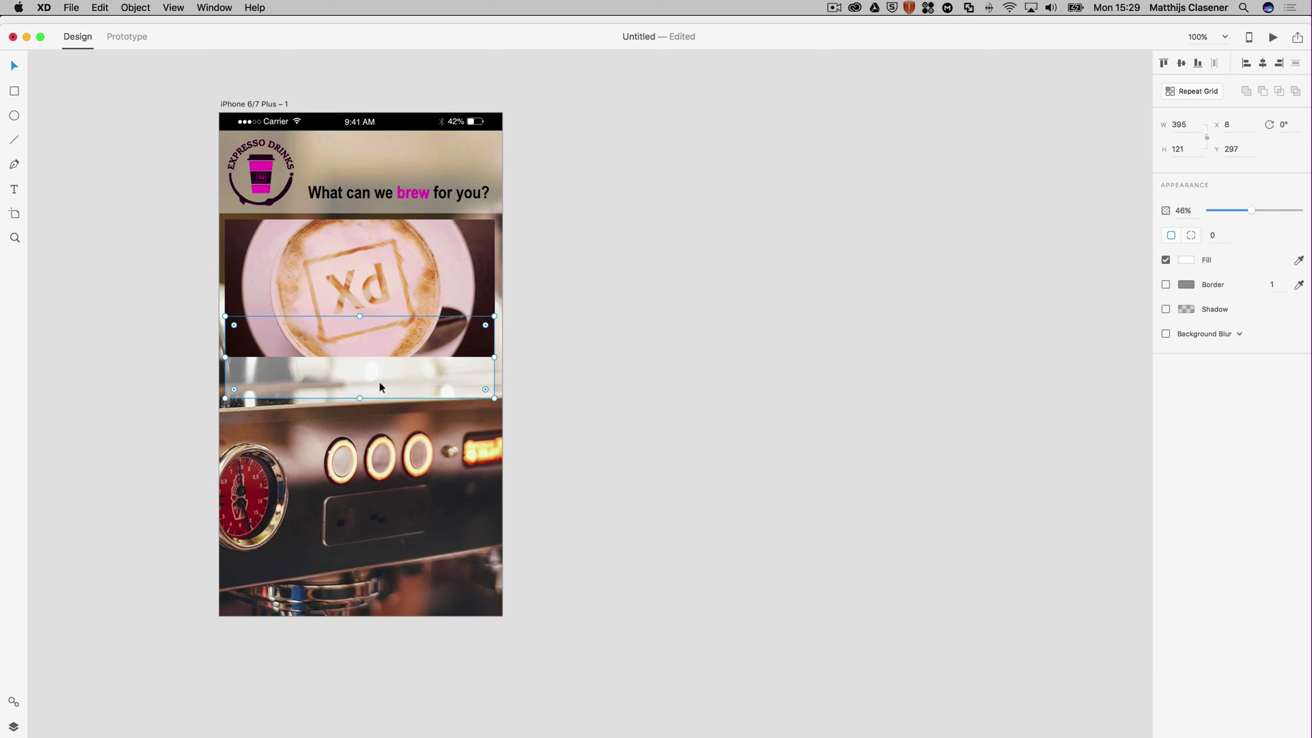
left_click_drag(362, 397, 367, 390)
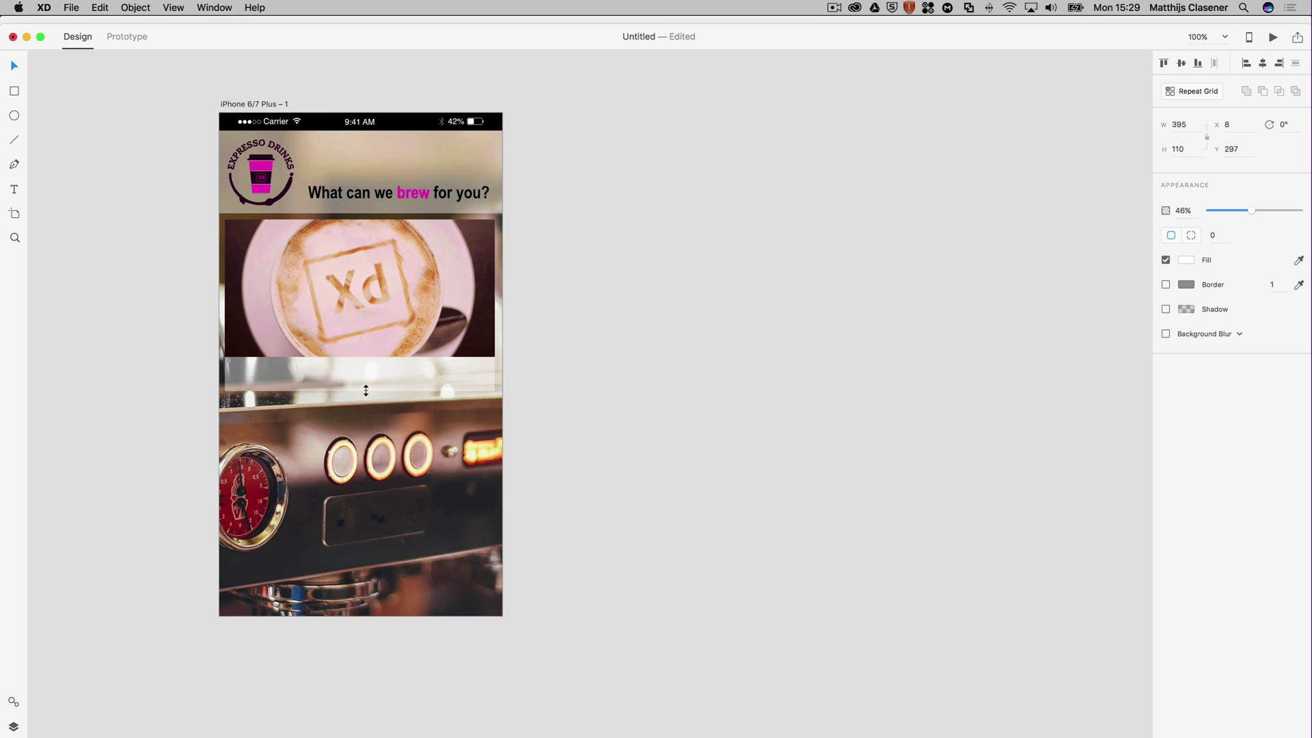
left_click(580, 369)
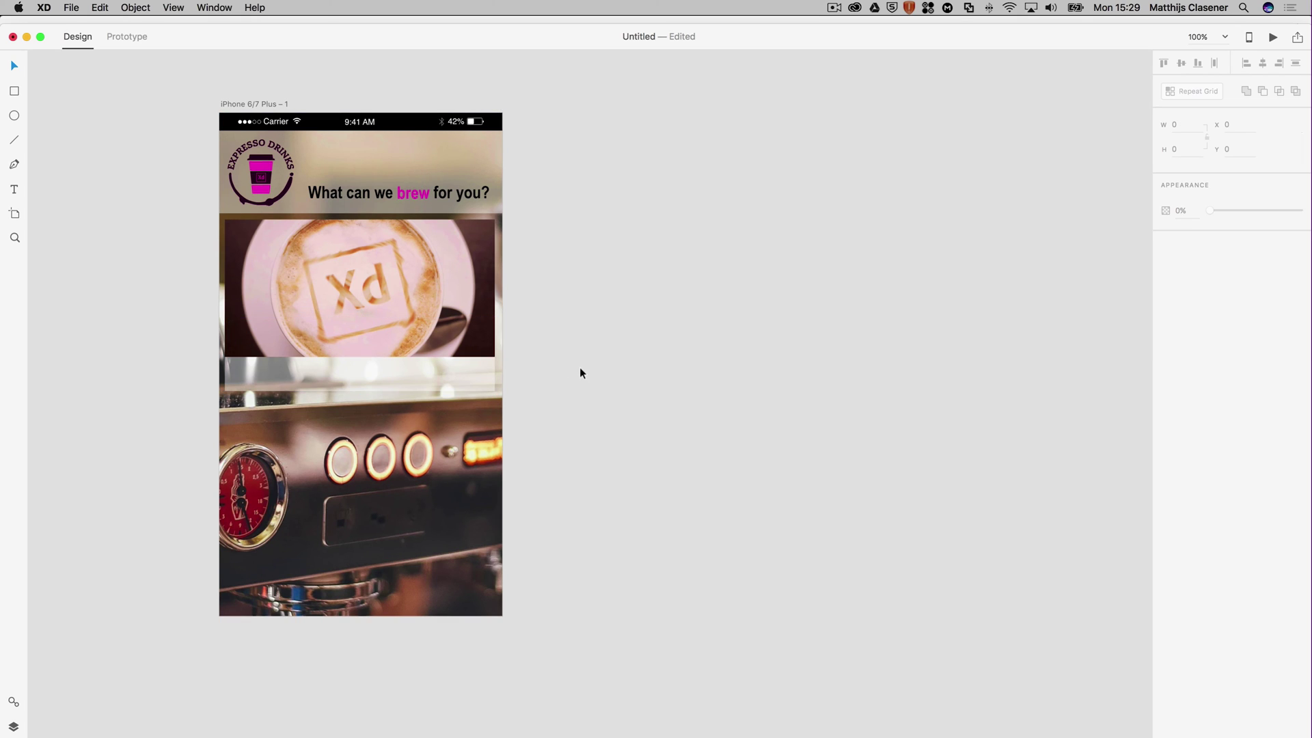
left_click(400, 376)
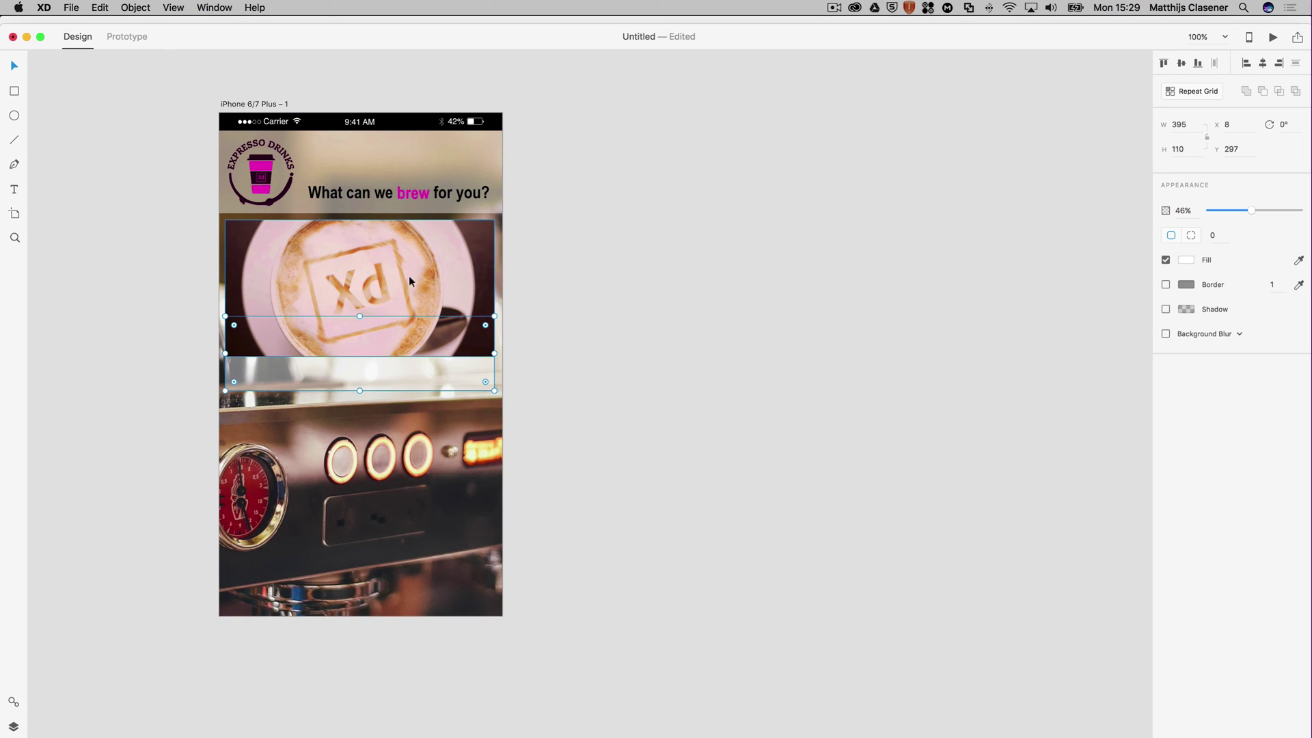
Give the coffee photo corner radii of 22,22,0,0 so only its top corners are rounded
left_click(468, 240)
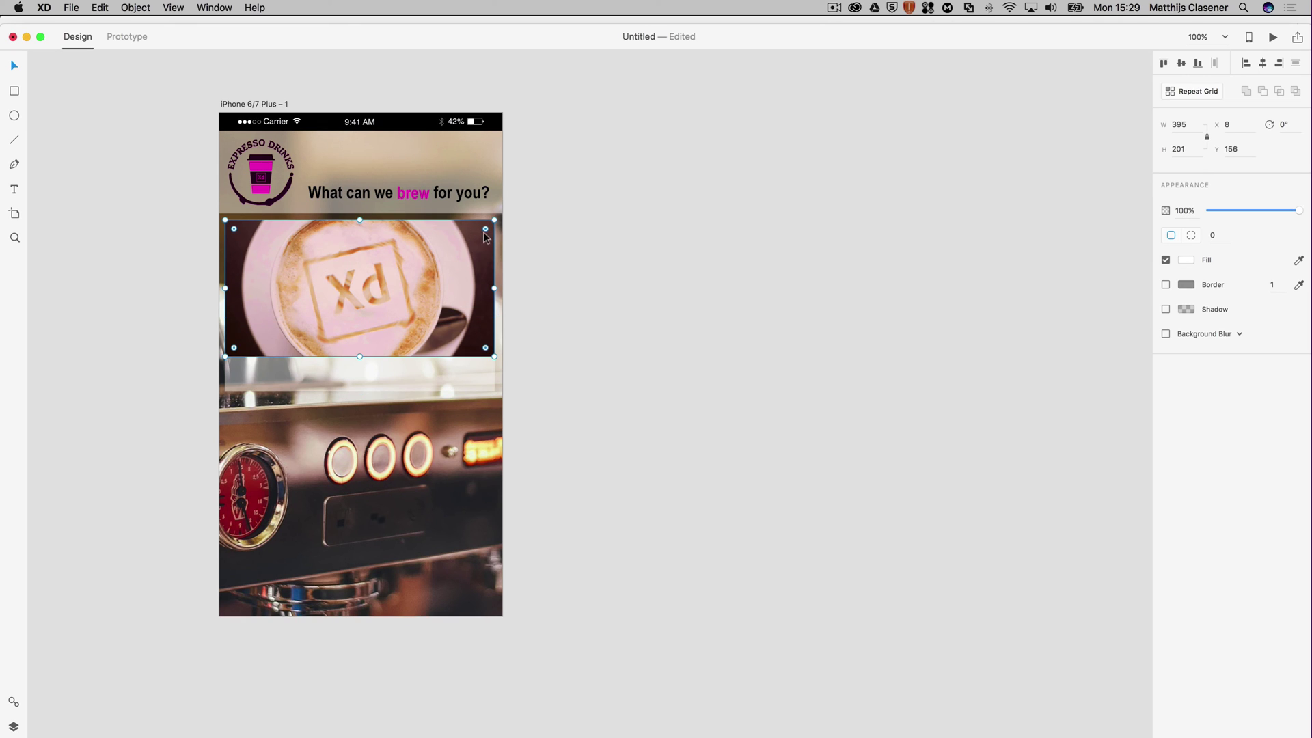
left_click_drag(485, 229, 480, 231)
left_click(1191, 239)
left_click(1265, 235)
type("0")
key("Tab")
type("0")
key("Return")
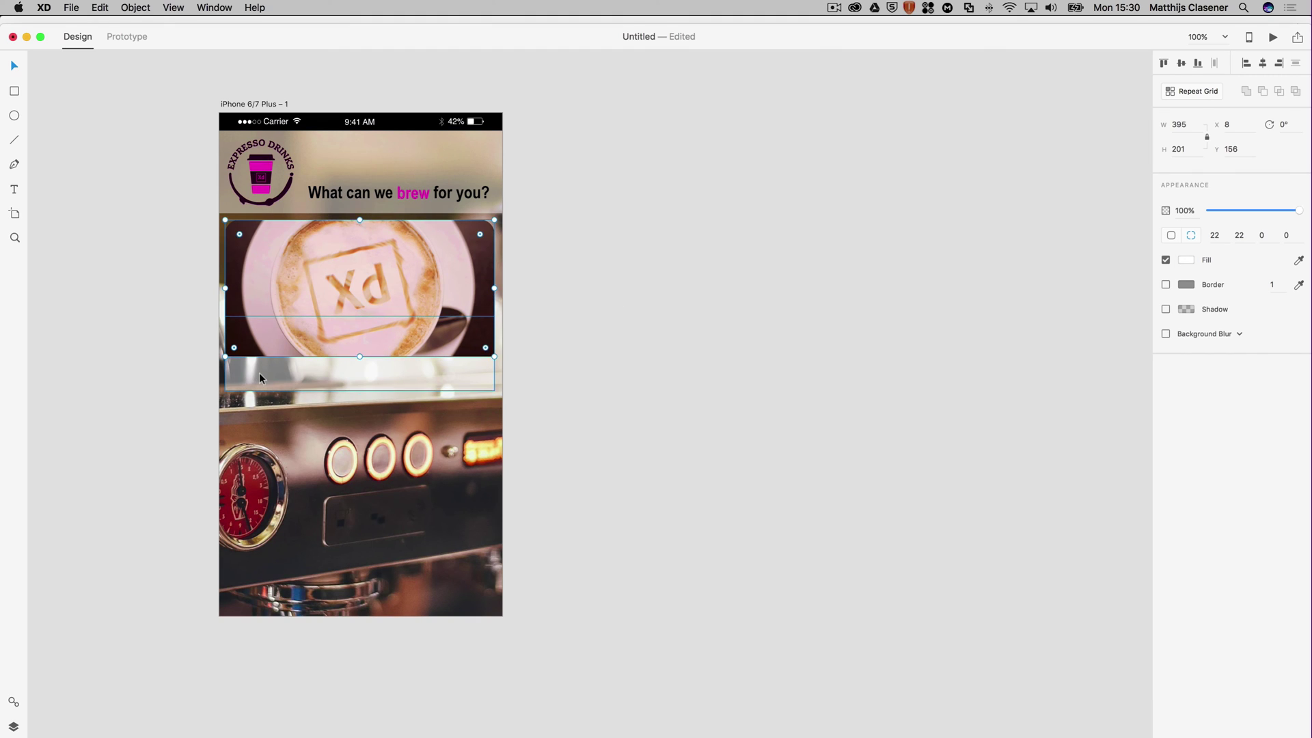
Round the translucent strip's bottom corners to 22 and raise its opacity to about 58%
left_click(260, 375)
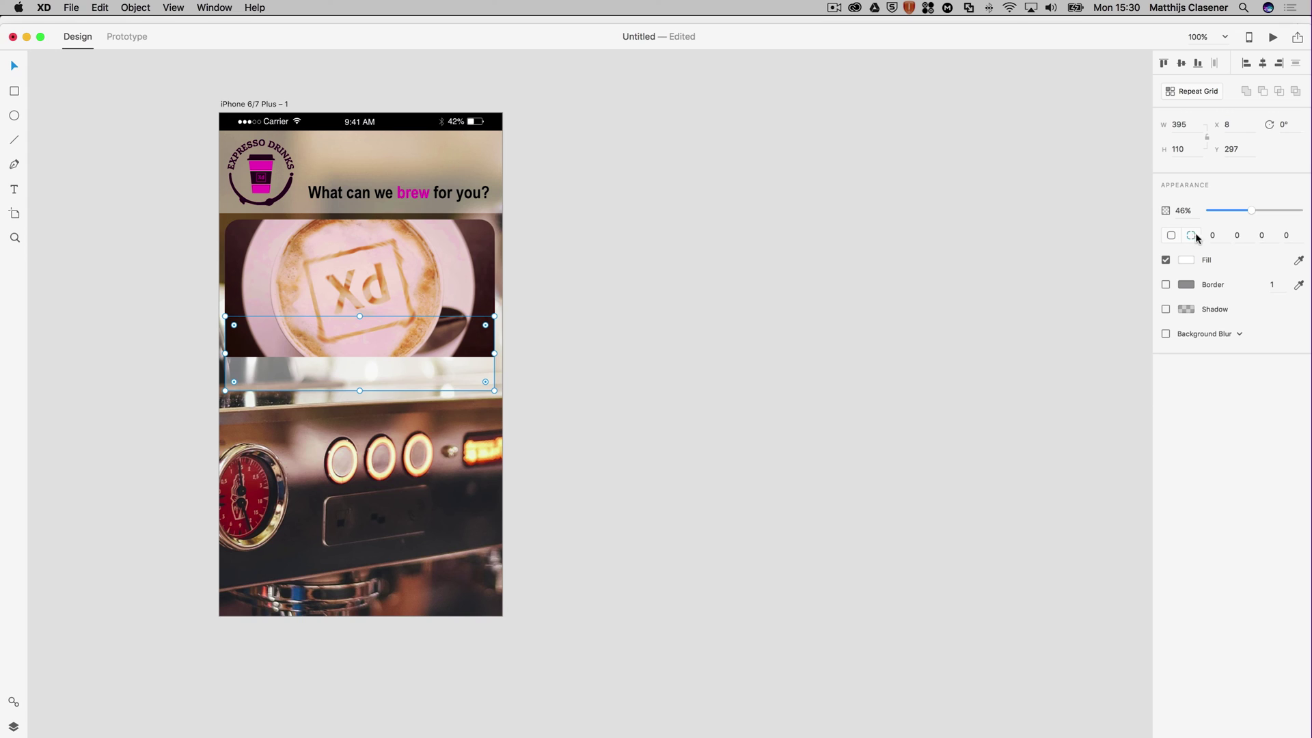
left_click(1264, 236)
type("22")
left_click(1287, 234)
left_click(935, 271)
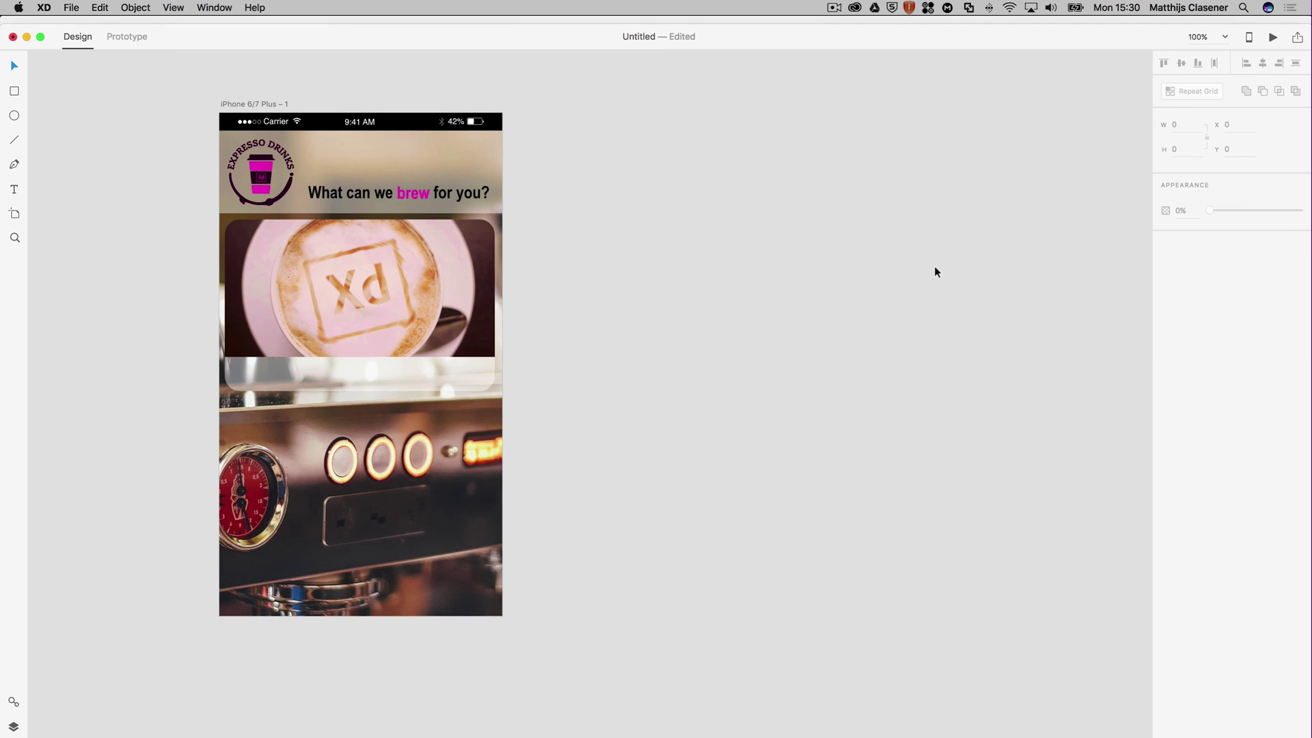
left_click(248, 377)
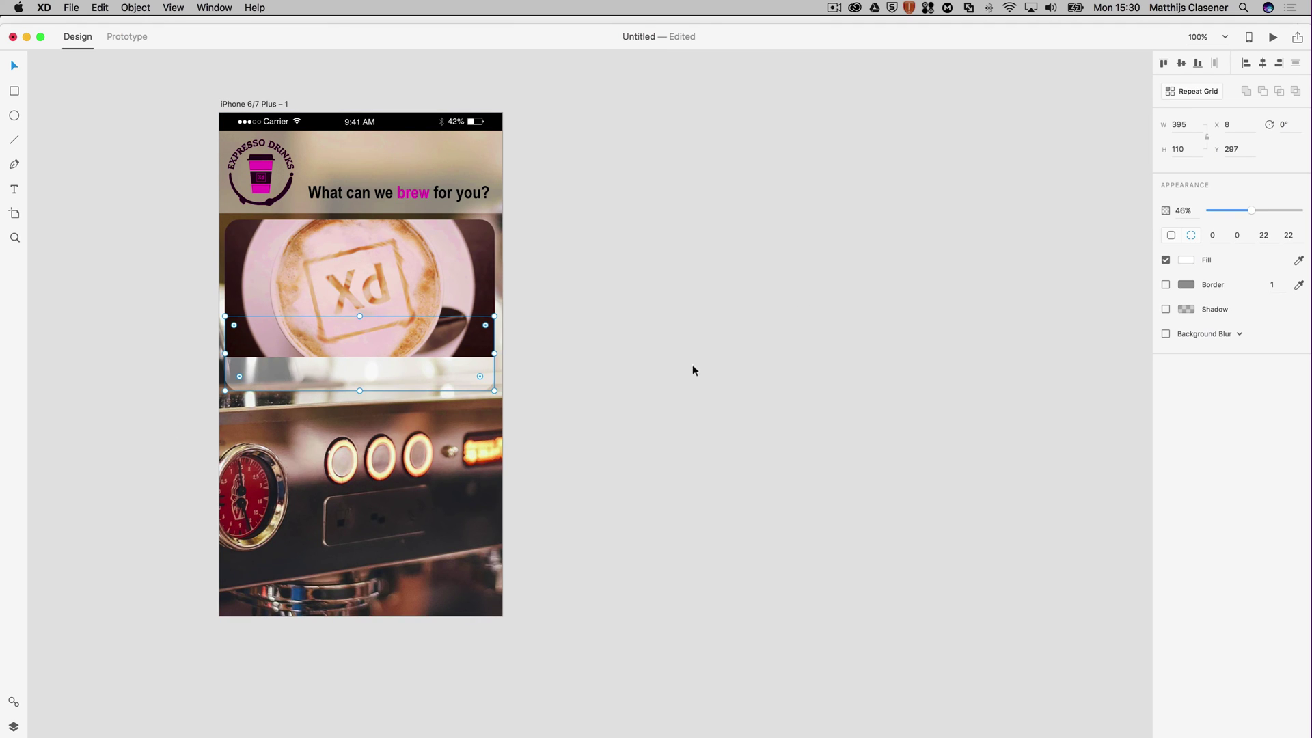
left_click_drag(1250, 210, 1264, 213)
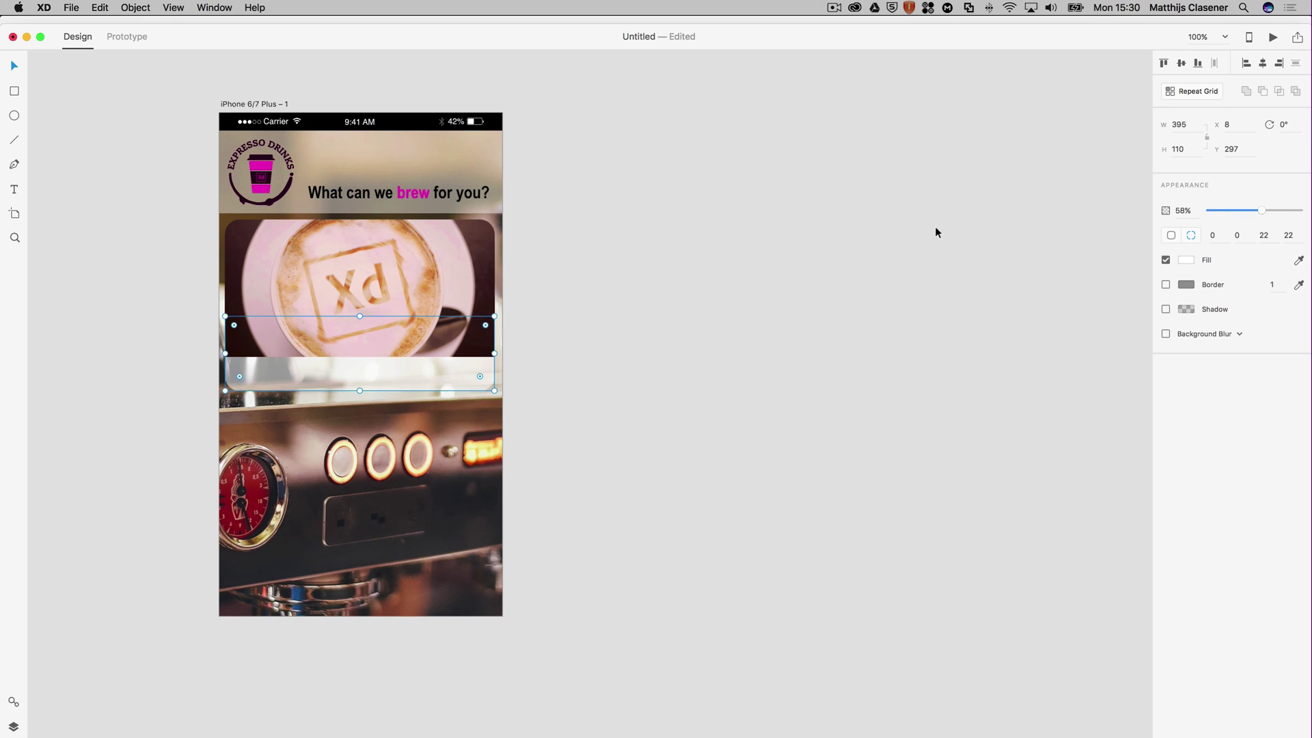
left_click(916, 233)
Duplicate the headline text onto the translucent strip as its caption
left_click(400, 192)
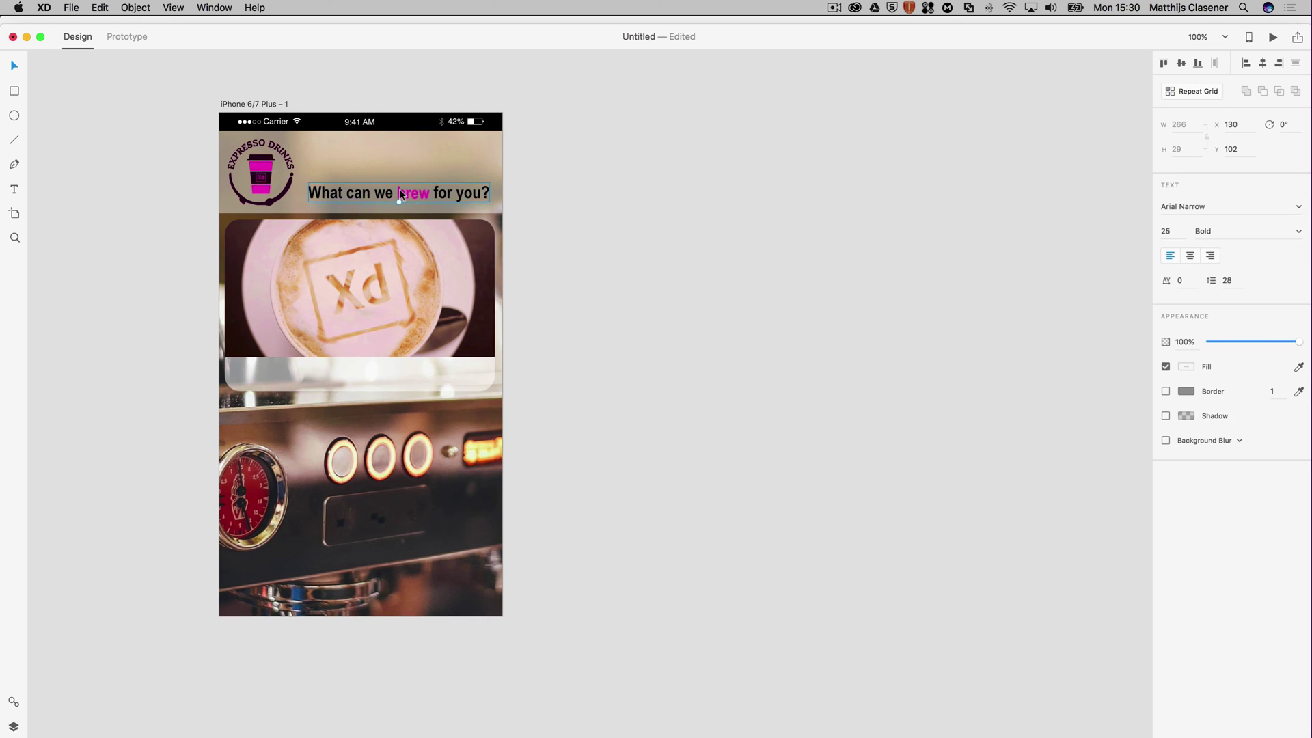
left_click_drag(400, 191, 326, 375)
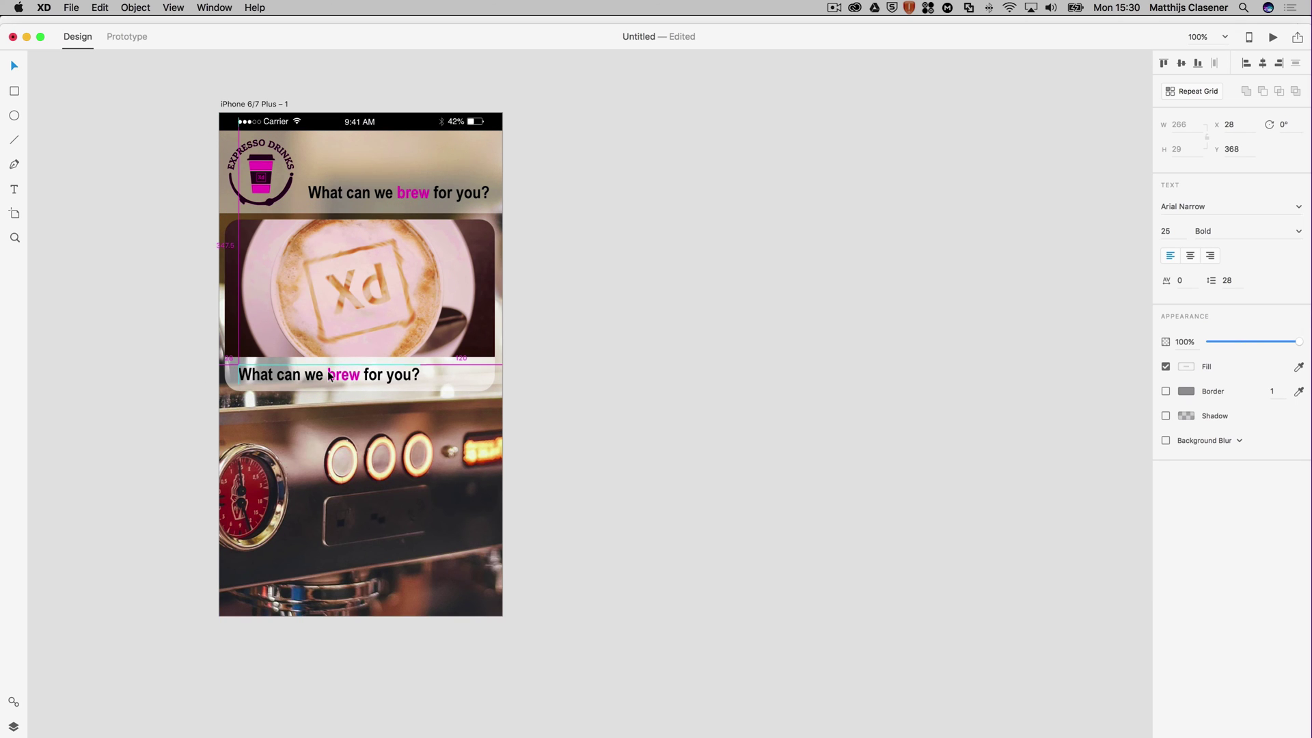
key("Right")
key("Right")
key("Right")
key("Right")
key("Right")
key("Right")
key("Right")
key("Right")
Rewrite the copied caption to 'Go to our coffee recipes!', keeping 'recipes' magenta
double_click(311, 375)
left_click_drag(324, 375, 192, 372)
type("Go to o")
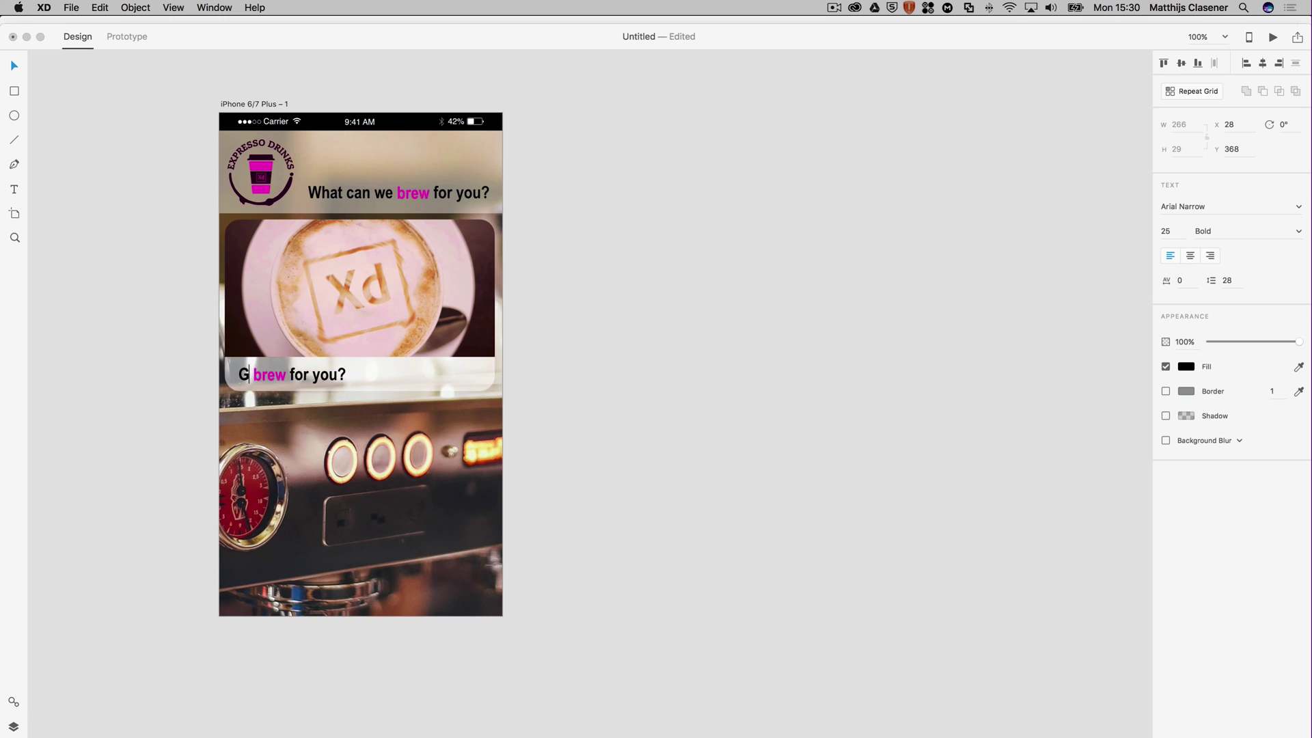
type("ur ")
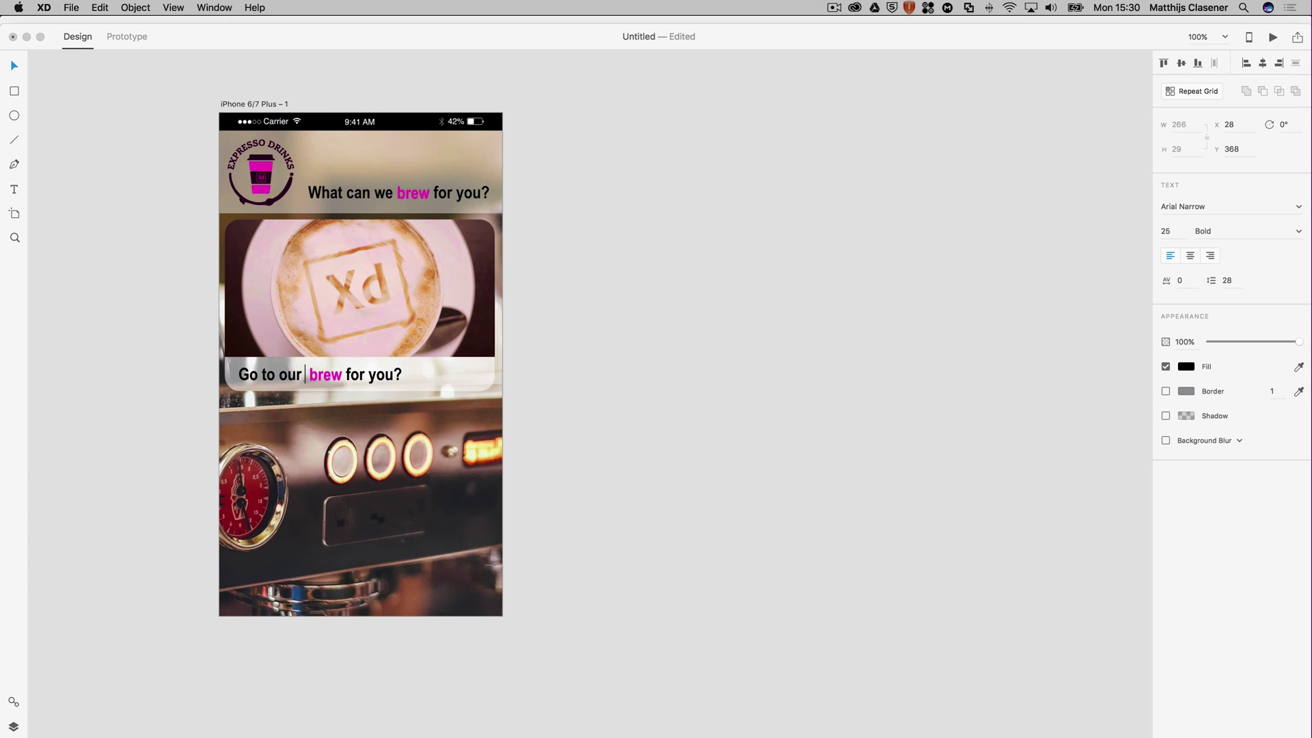
type("coffee")
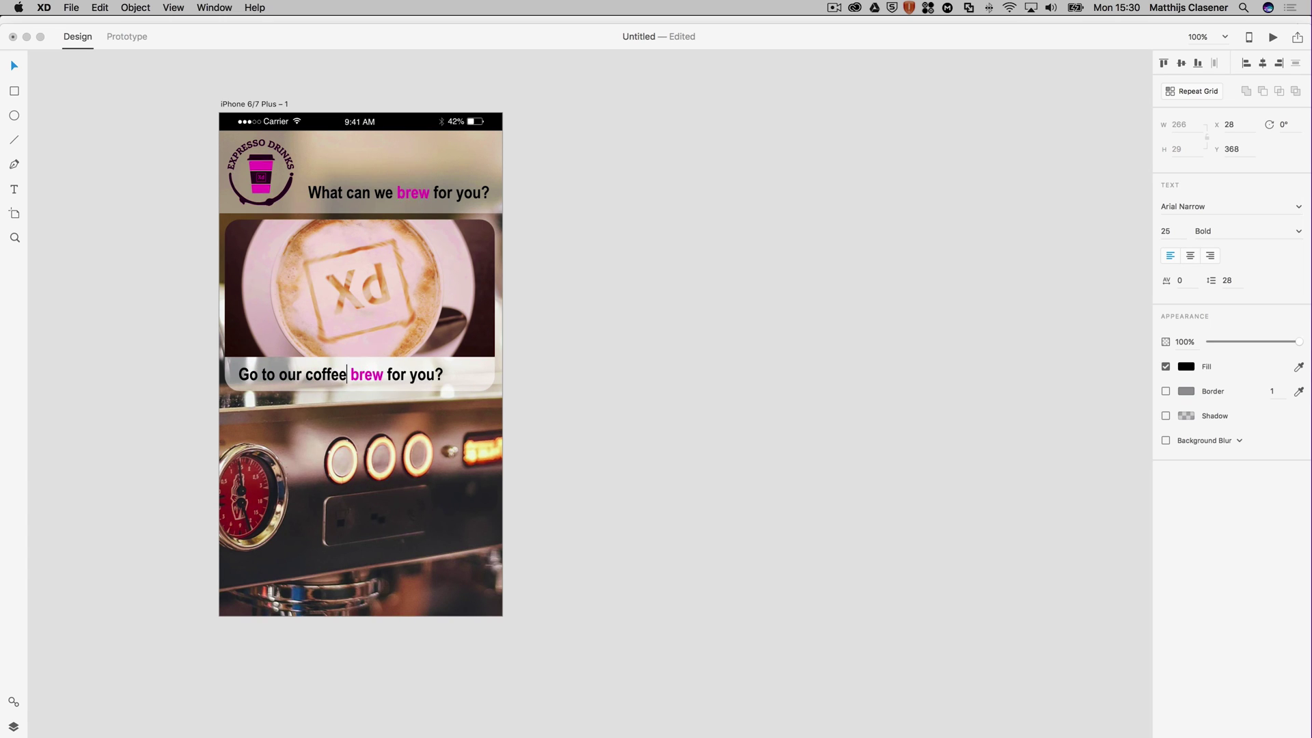
key("Right")
key("Delete")
key("Delete")
key("Delete")
key("Delete")
type("recipes")
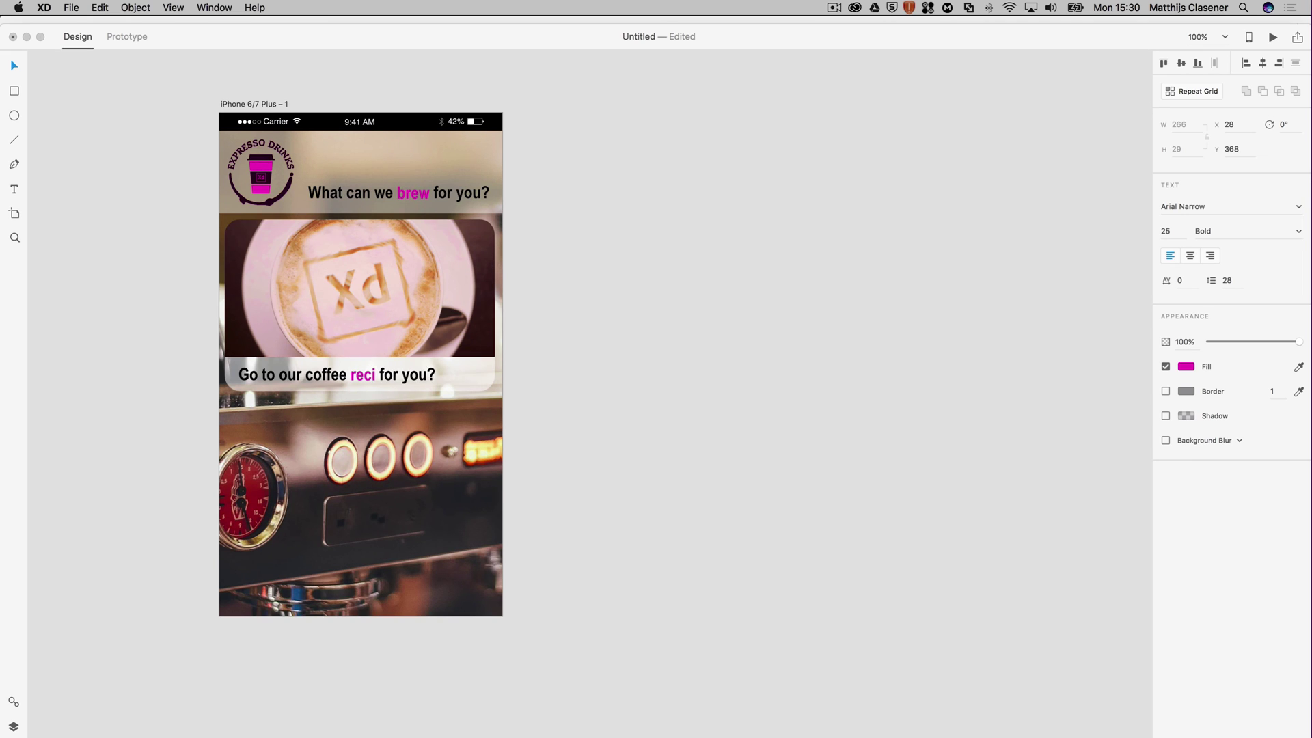
key("Delete")
key("Delete")
key("Delete")
key("Delete")
key("Delete")
key("Delete")
key("Delete")
key("Delete")
type("!")
key("Delete")
left_click(15, 66)
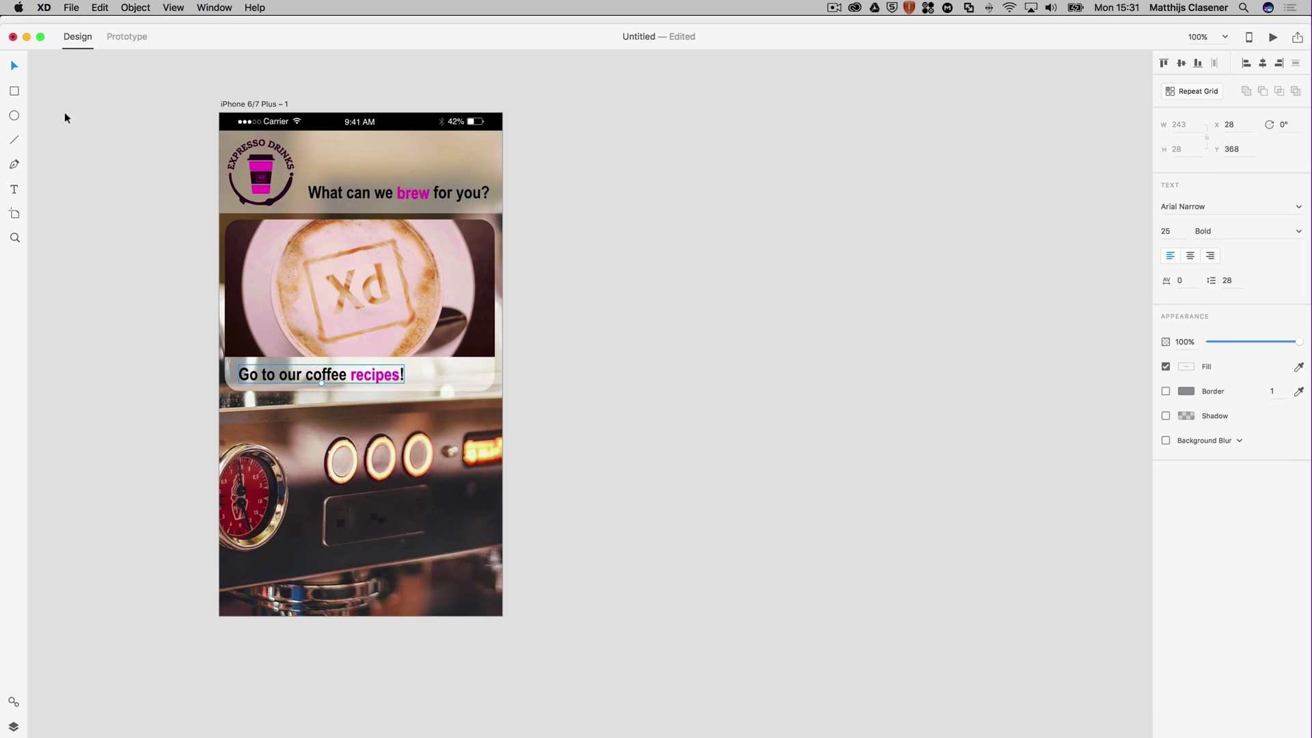
left_click(75, 140)
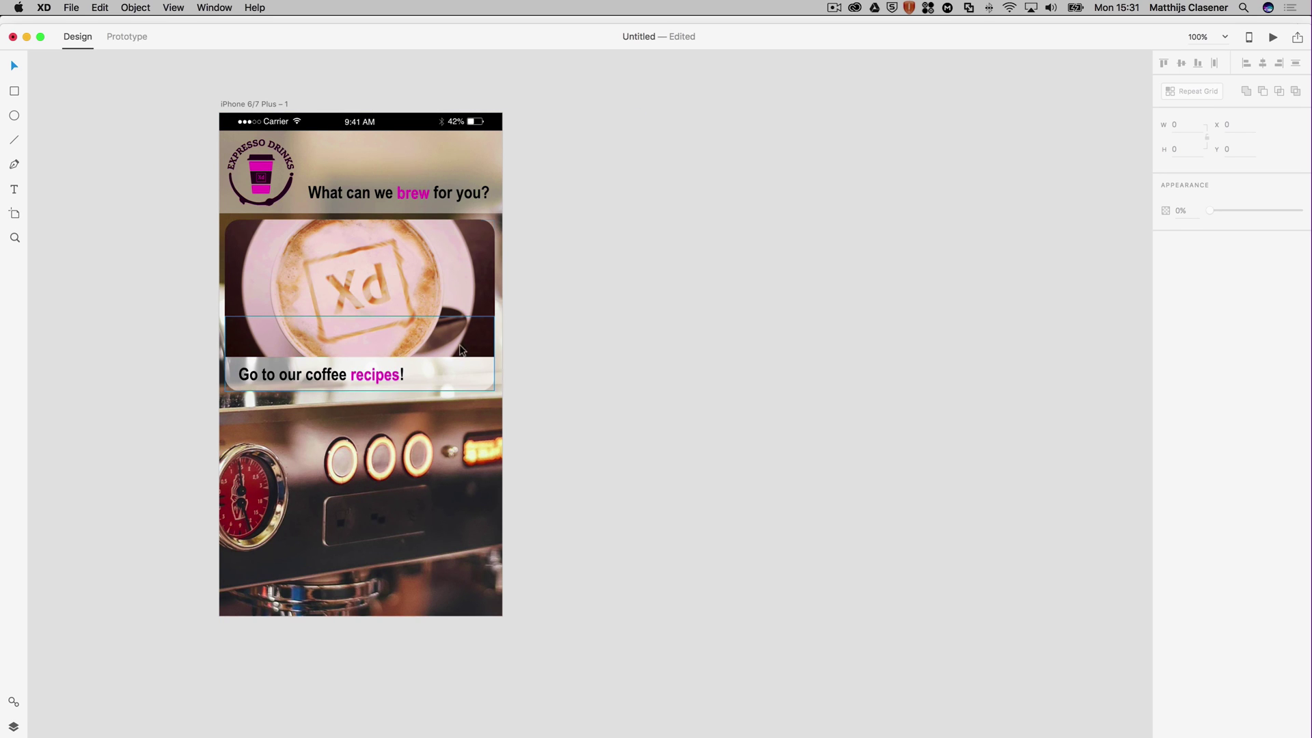
left_click(70, 9)
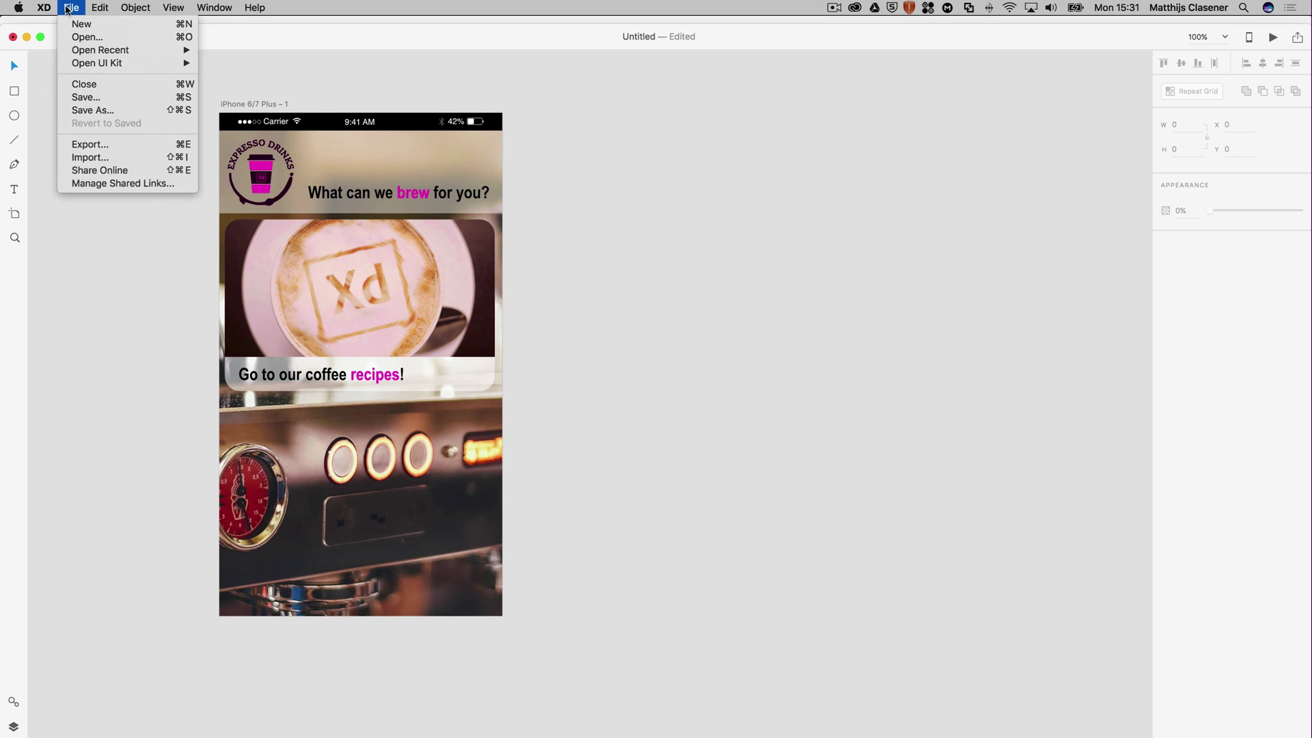
Copy the back chevron from the apple-ios copy's Mail screen, then return to the Expresso Drinks document
mouse_move(214, 8)
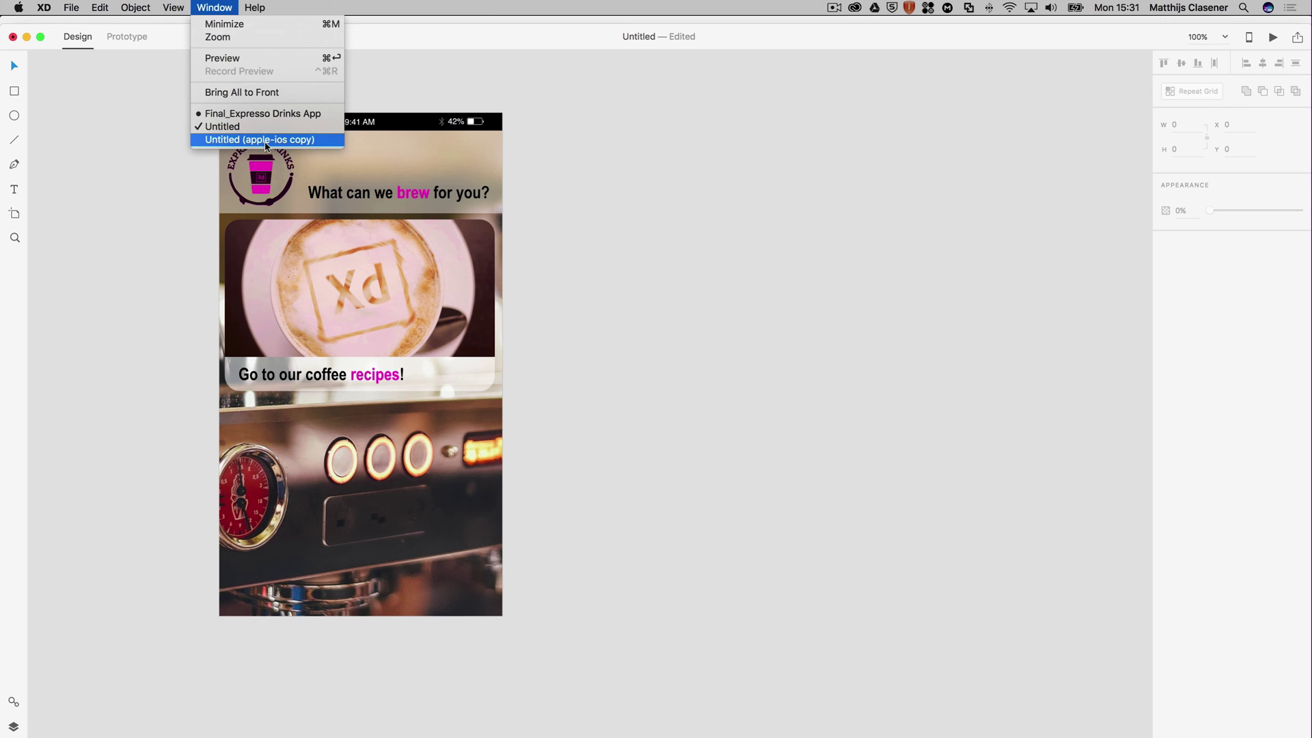
left_click(266, 139)
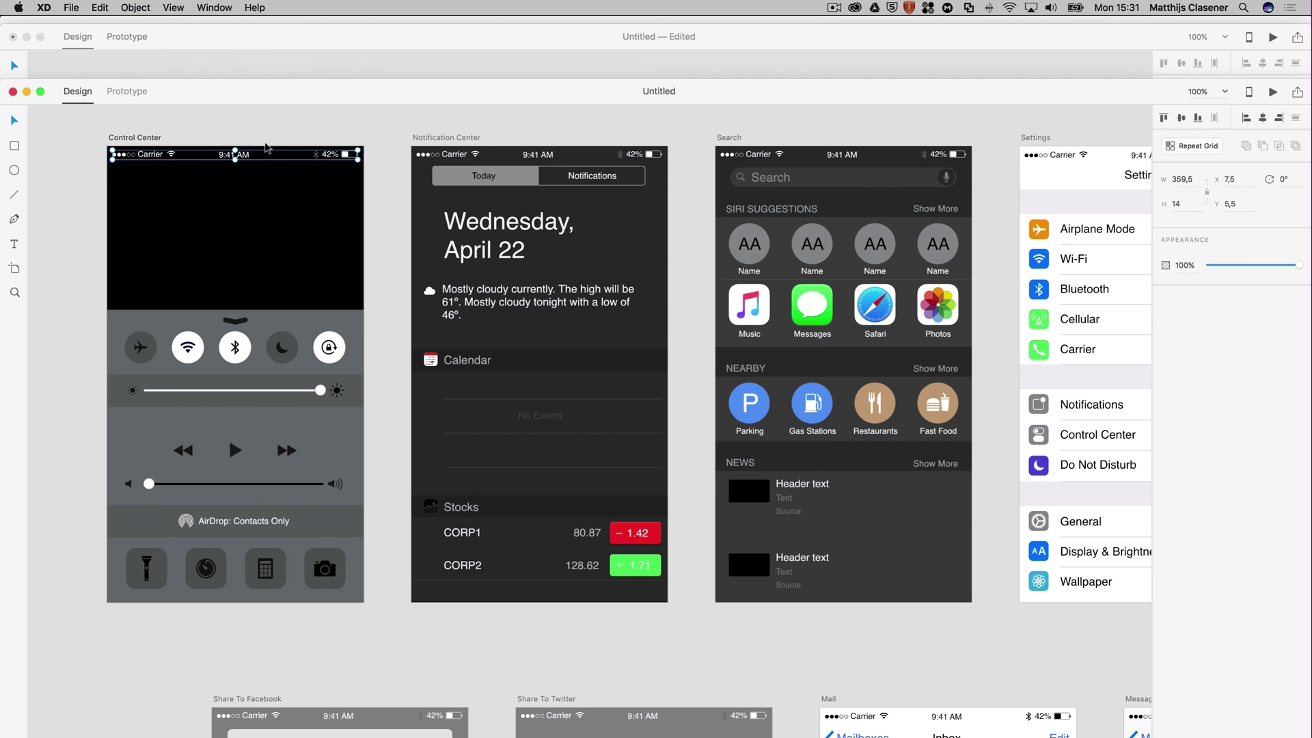
scroll(604, 430, "right", 5)
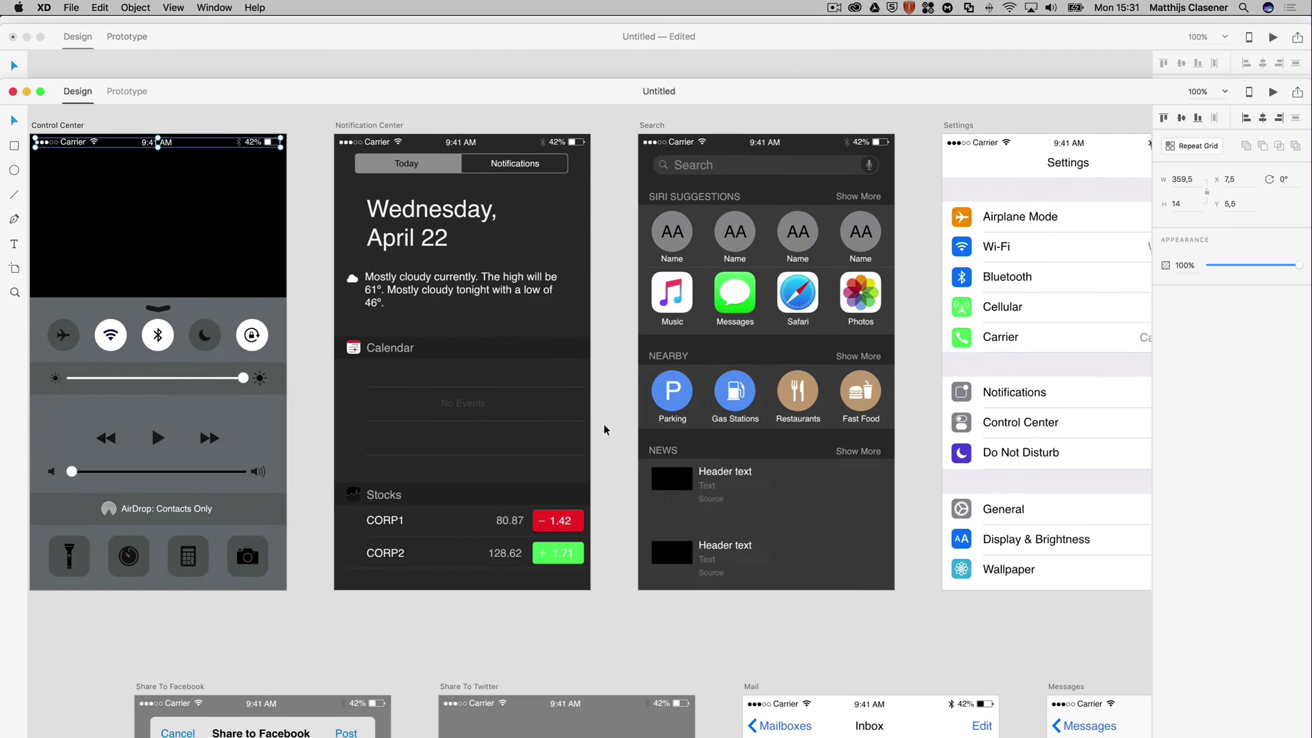
scroll(604, 430, "down", 8)
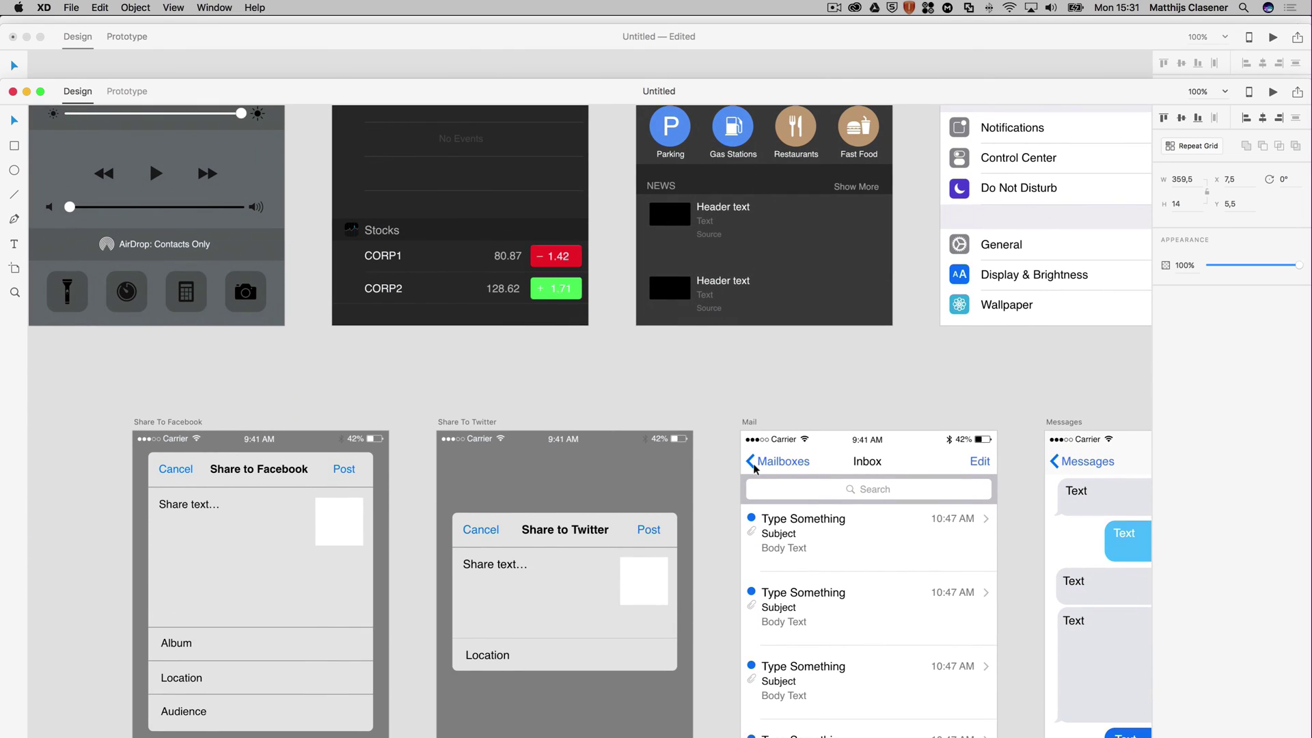
double_click(751, 464)
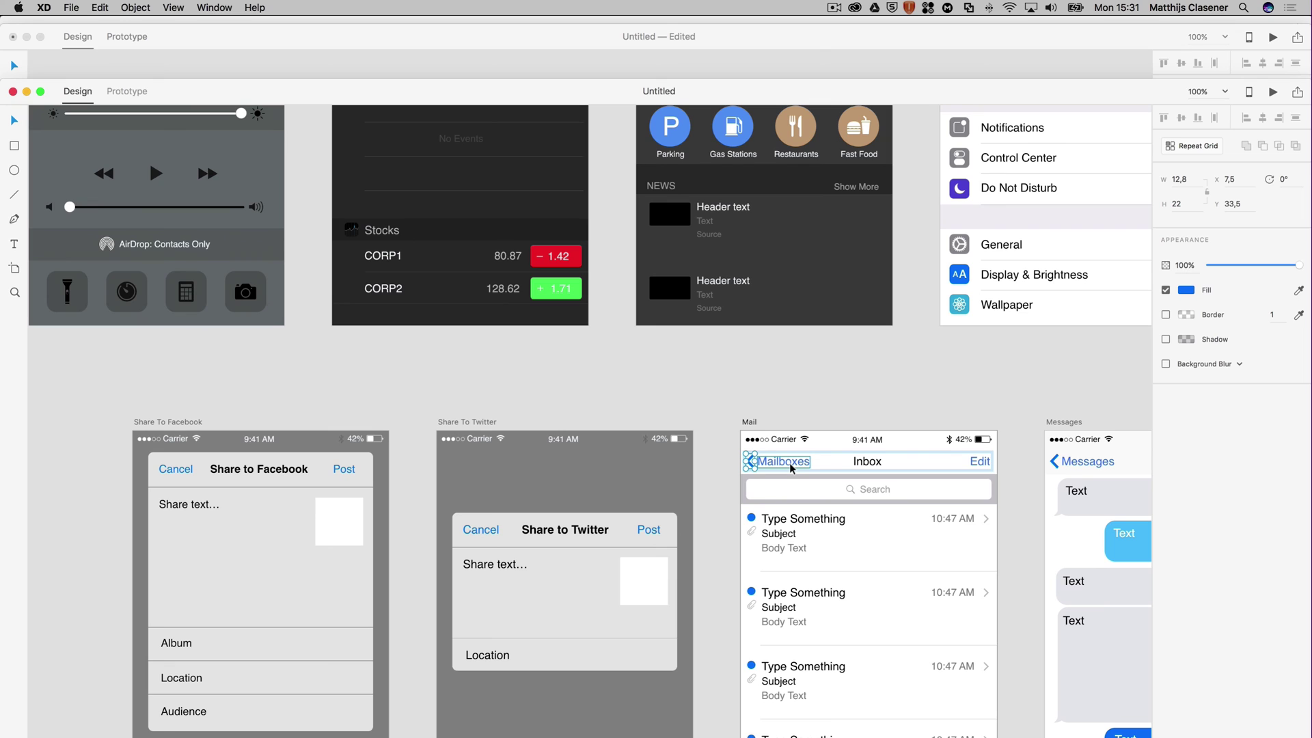
left_click(773, 390)
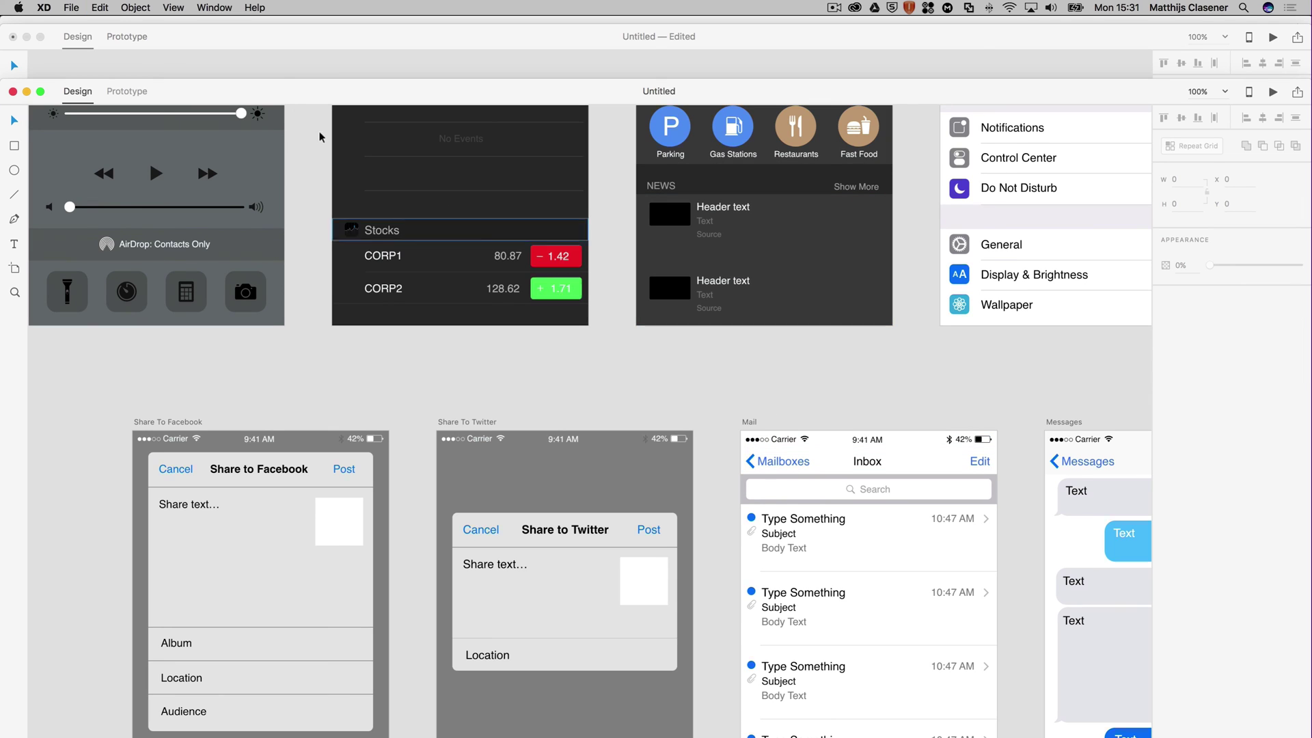
left_click(223, 30)
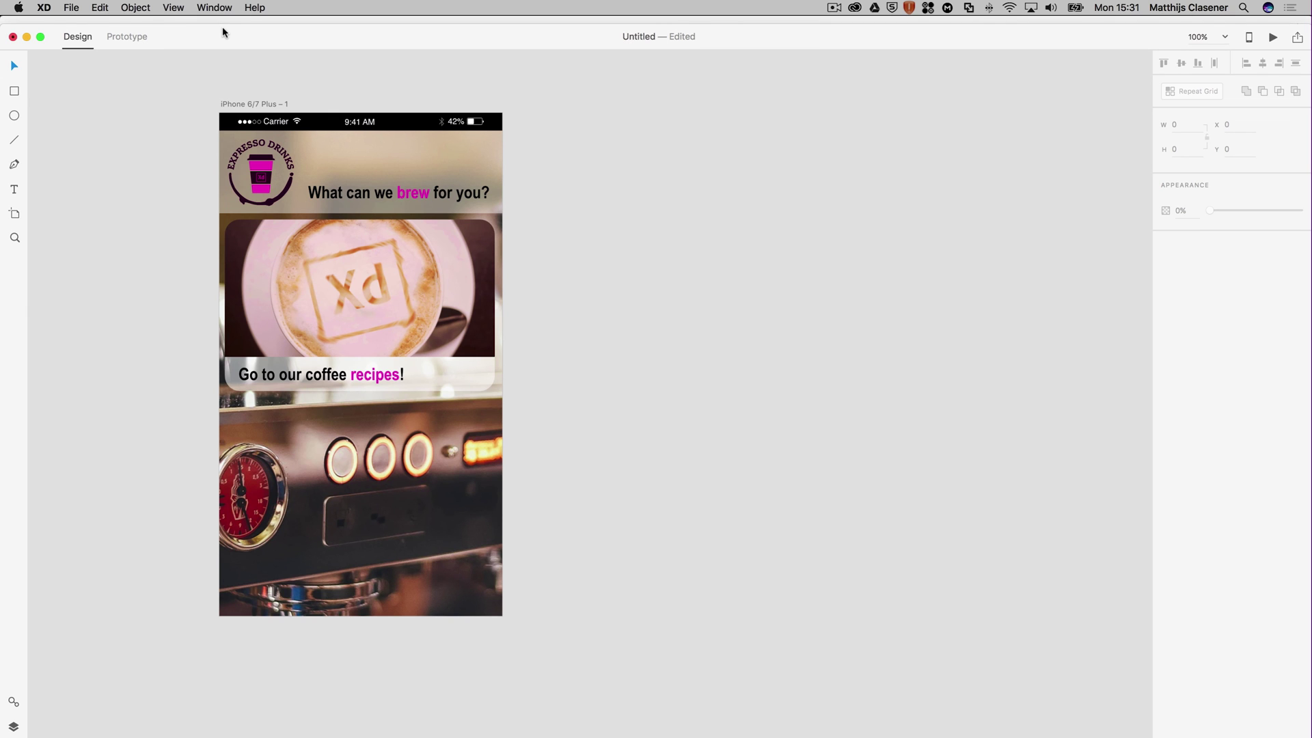
Paste the chevron, zoom to 200% near the caption bar, and enlarge it to about 19×32
key("super+v")
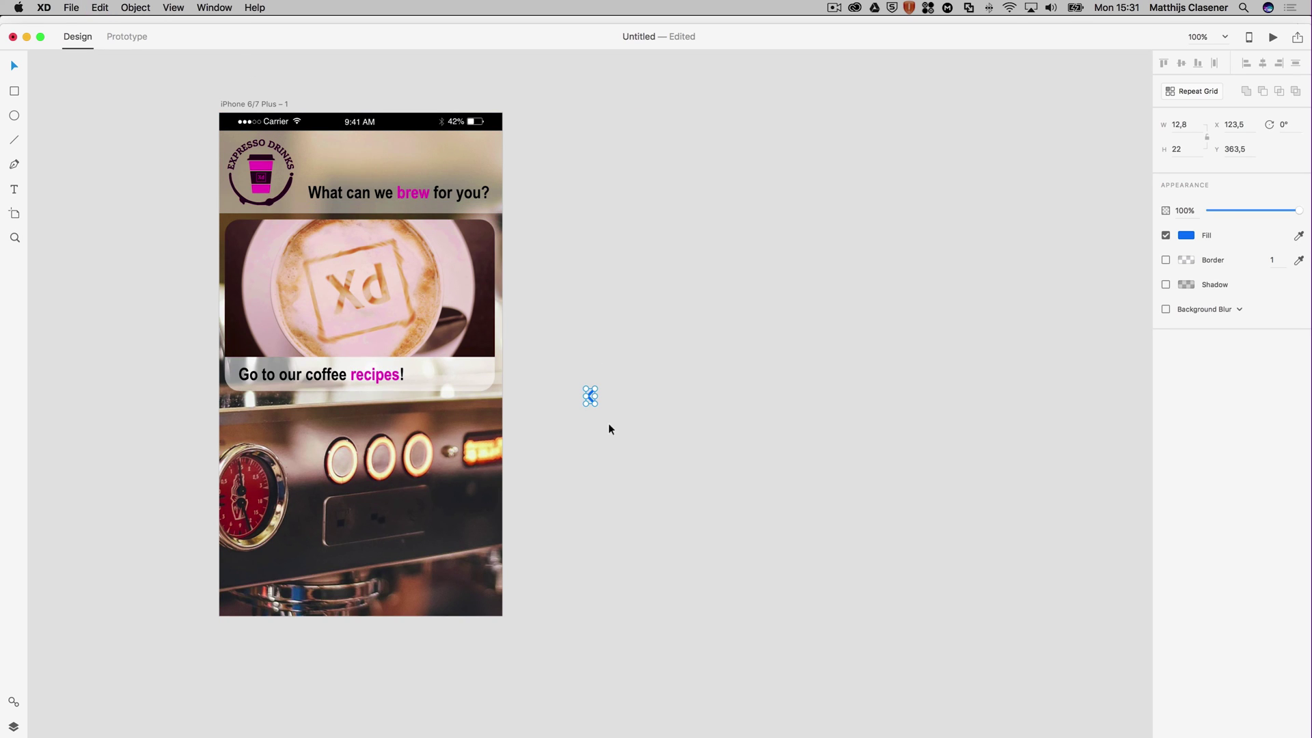
left_click(14, 238)
left_click(550, 403)
scroll(172, 304, "left", 3)
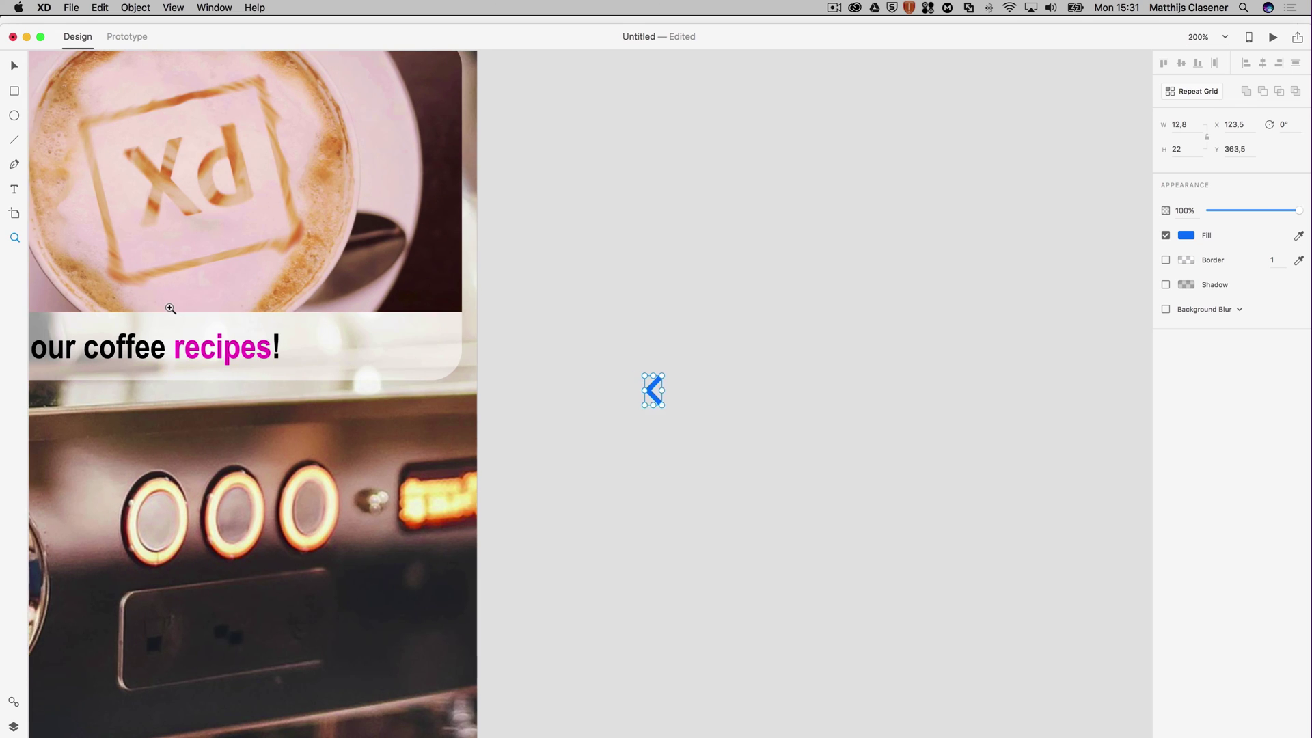
left_click(14, 66)
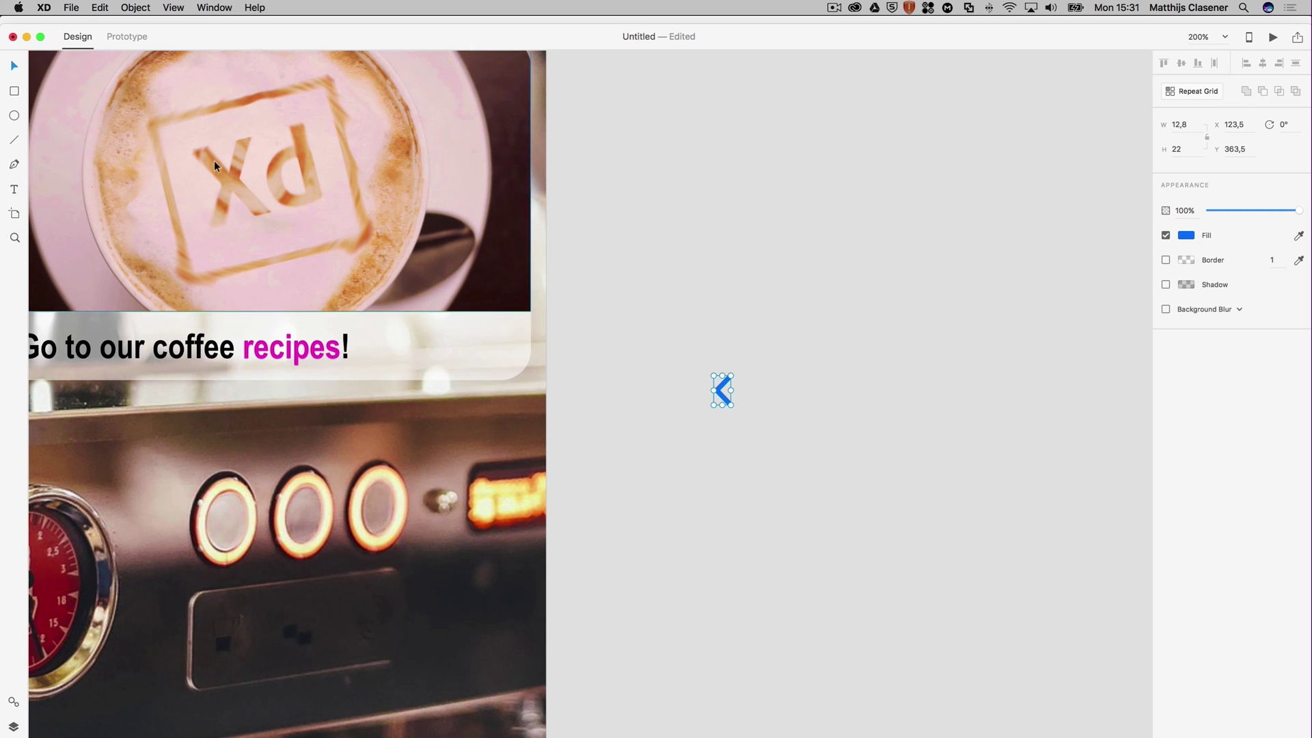
scroll(771, 379, "left", 1)
left_click_drag(728, 375, 482, 358)
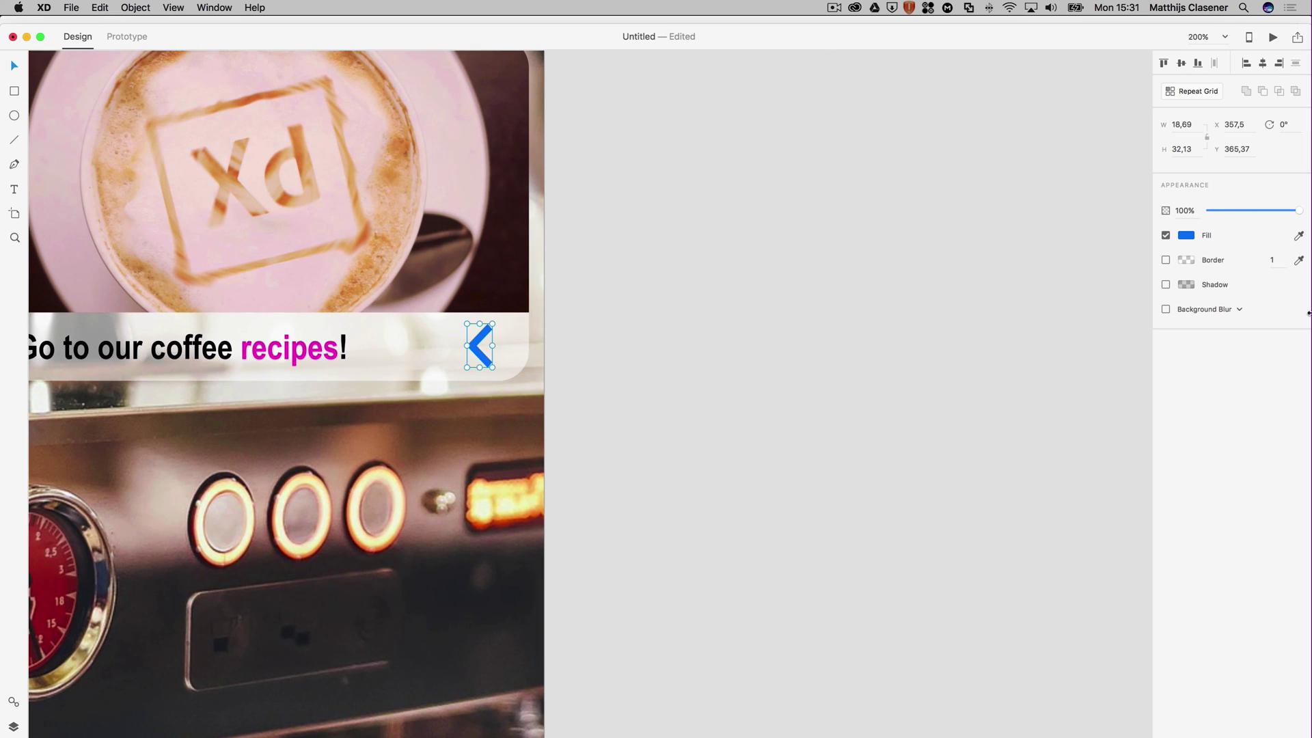
Colour the chevron with the magenta of 'recipes' and rotate it 180° to point right
left_click(1298, 236)
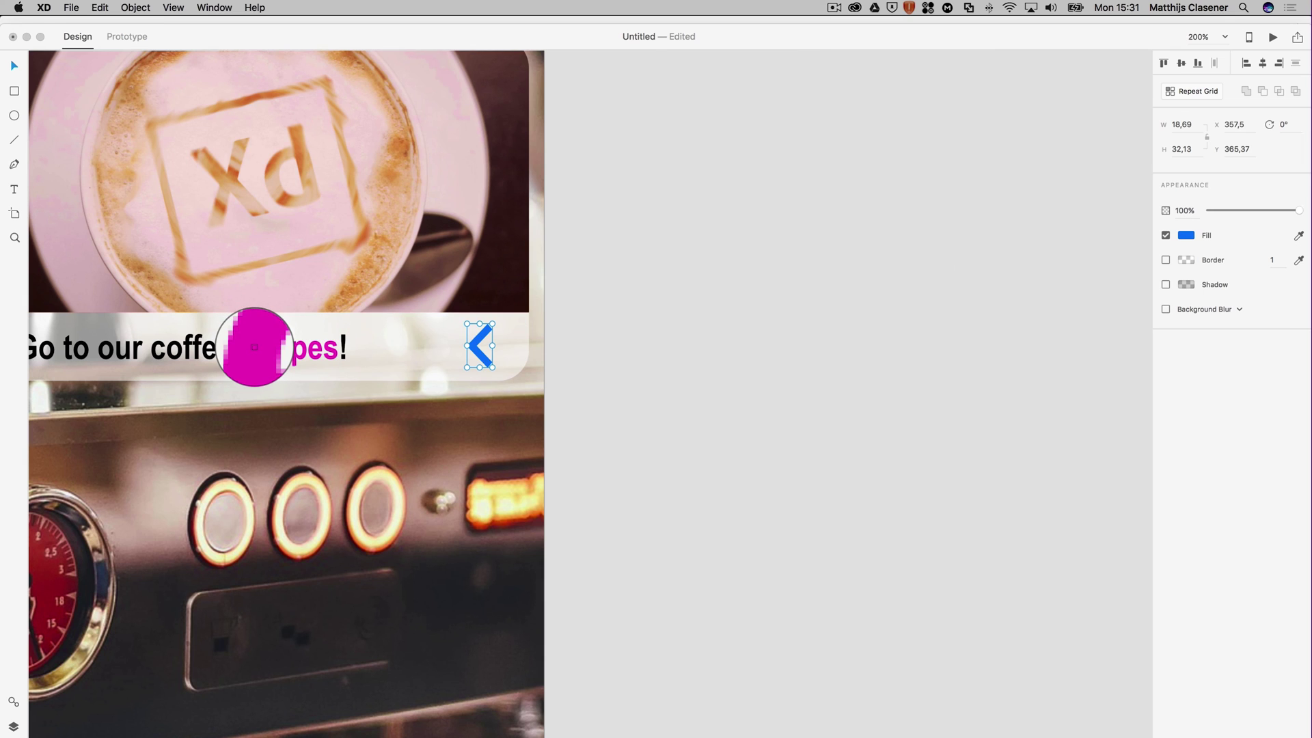
left_click(255, 347)
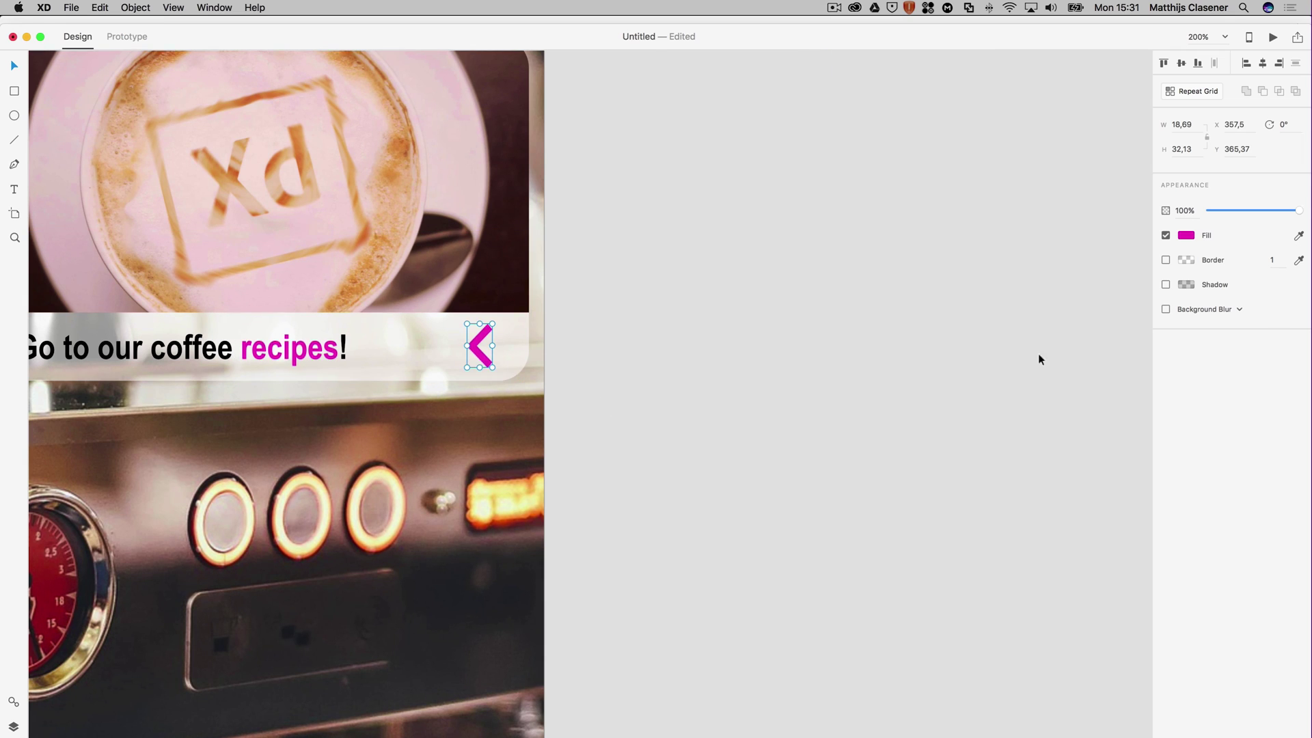
left_click(1287, 127)
type("180")
key("Return")
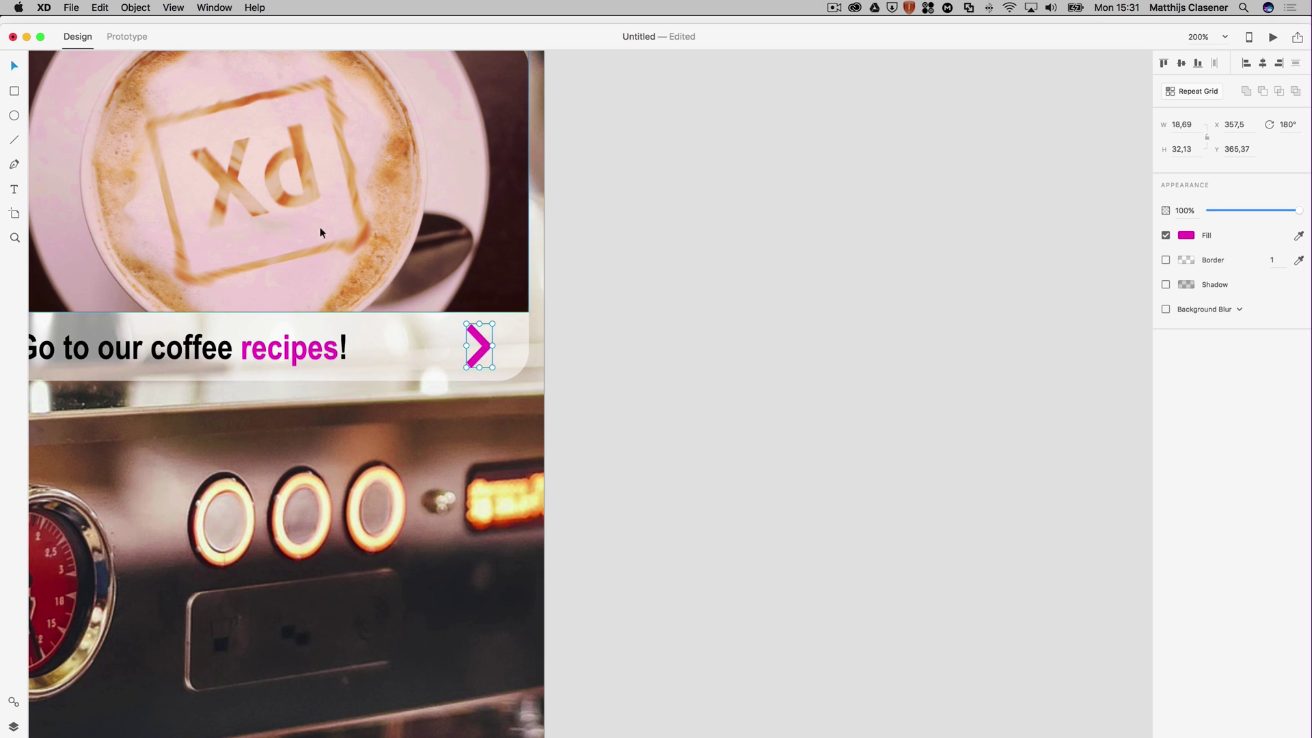
left_click(668, 358)
scroll(667, 358, "left", 5)
scroll(667, 358, "up", 3)
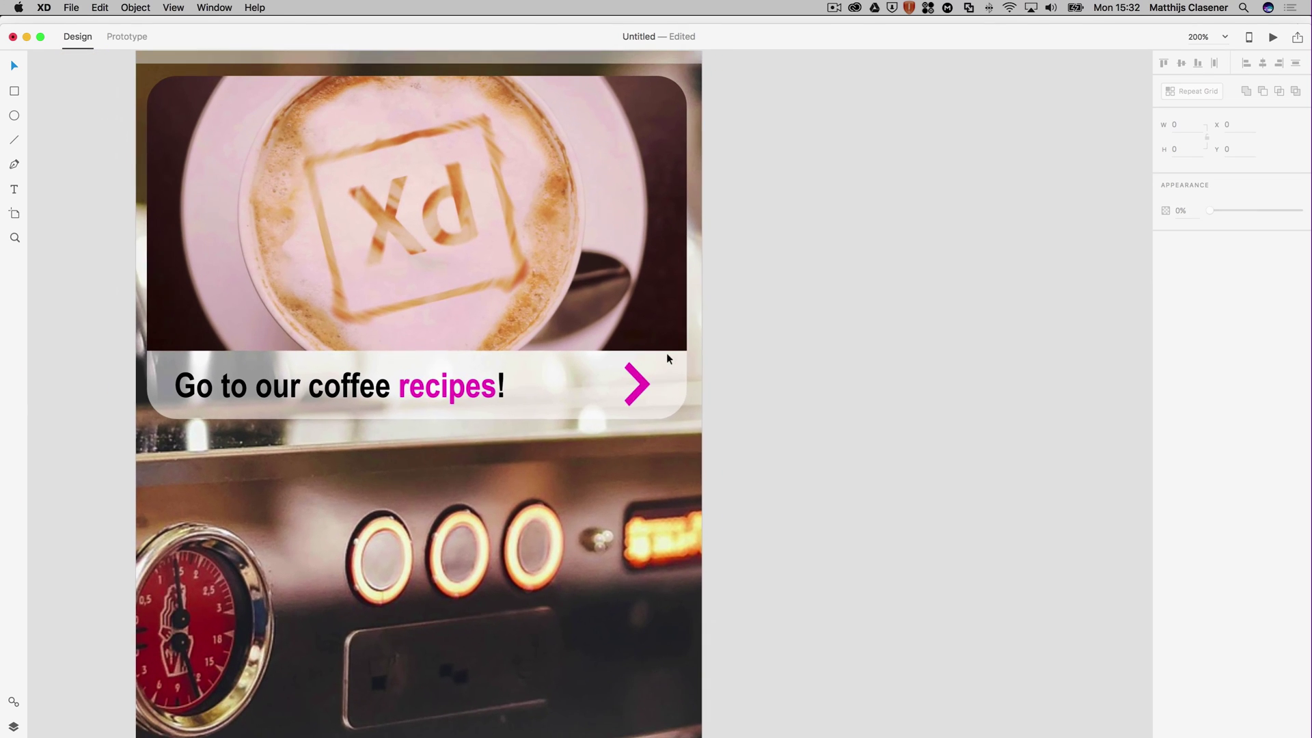
Nudge the magenta arrow right and down within the caption bar
double_click(642, 381)
left_click_drag(643, 380, 659, 386)
key("Escape")
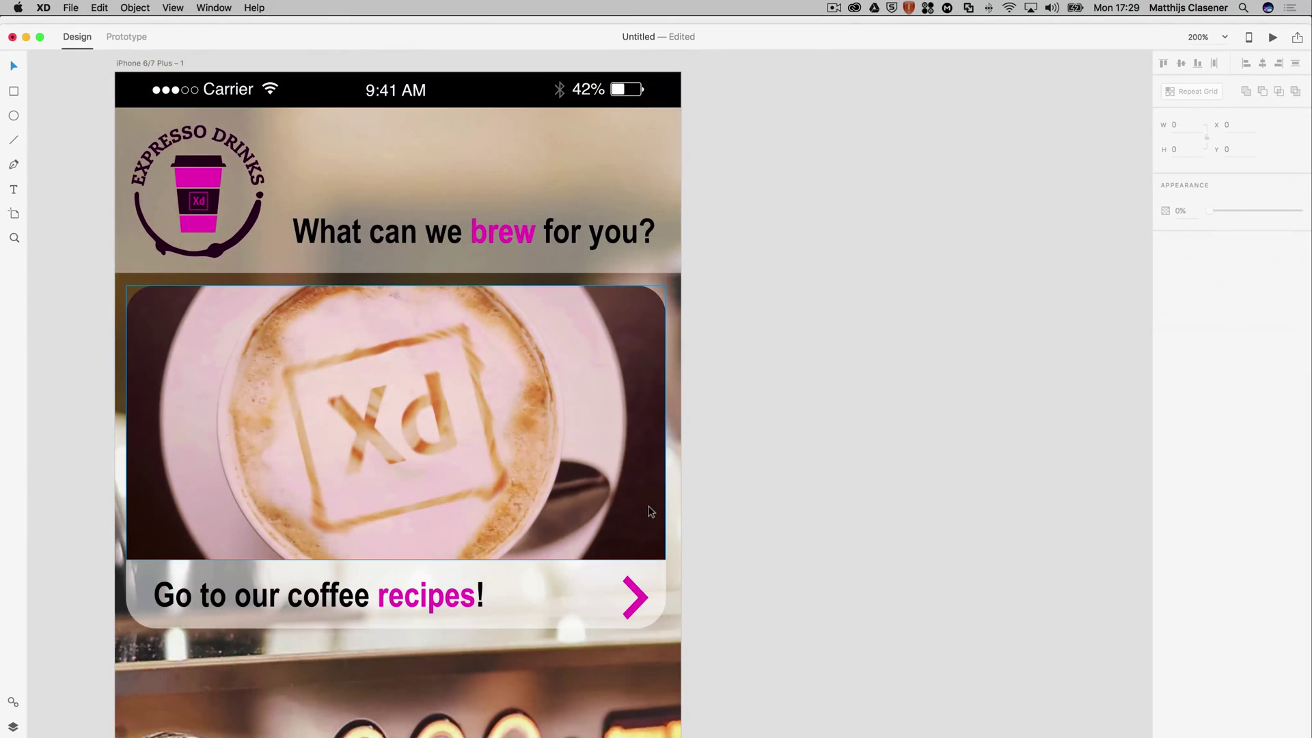
Group the coffee image, caption bar and arrow into one 395×251 button
left_click(648, 508)
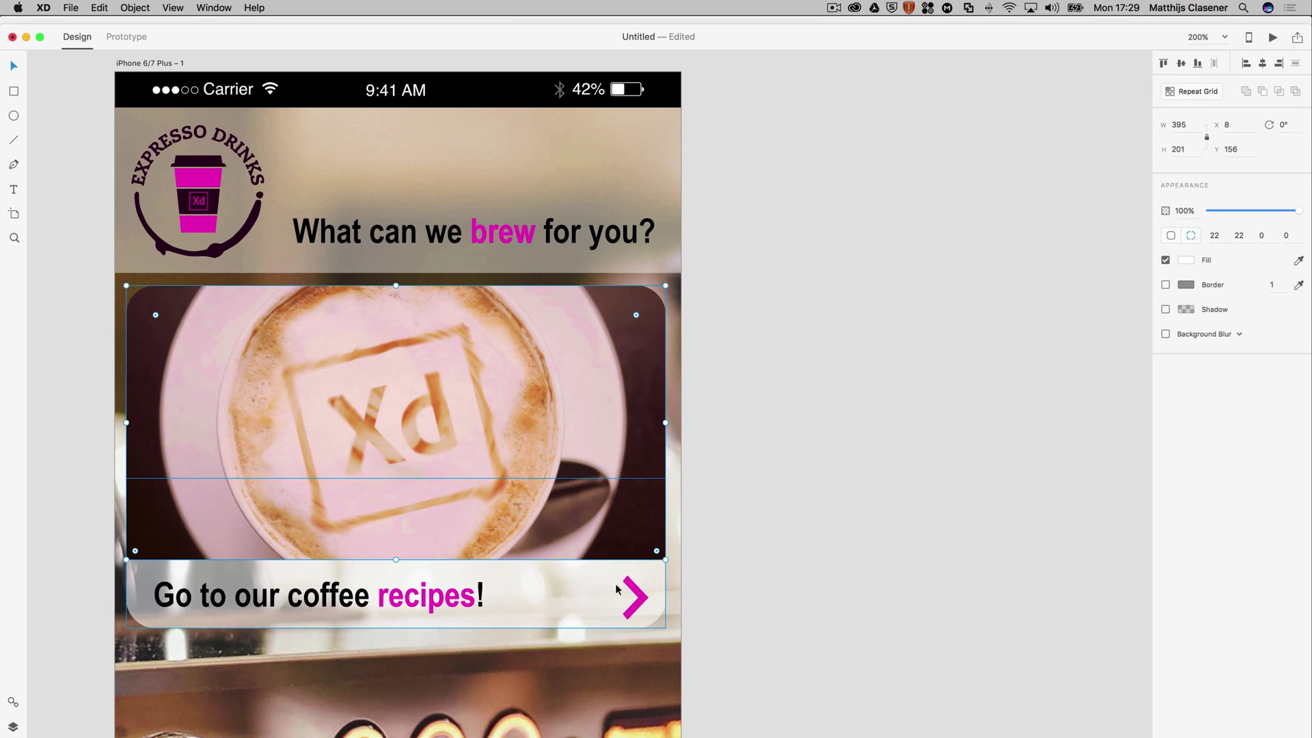
left_click(502, 621, "shift")
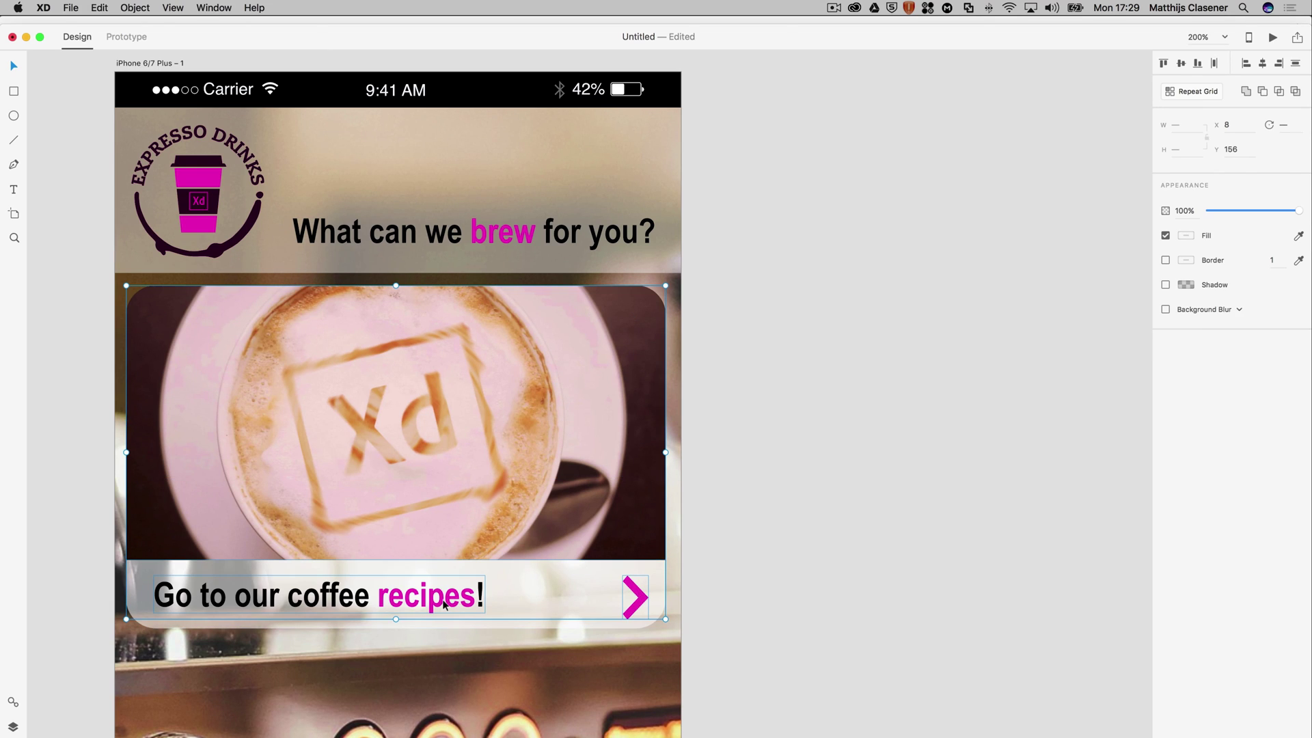
left_click(501, 620, "shift")
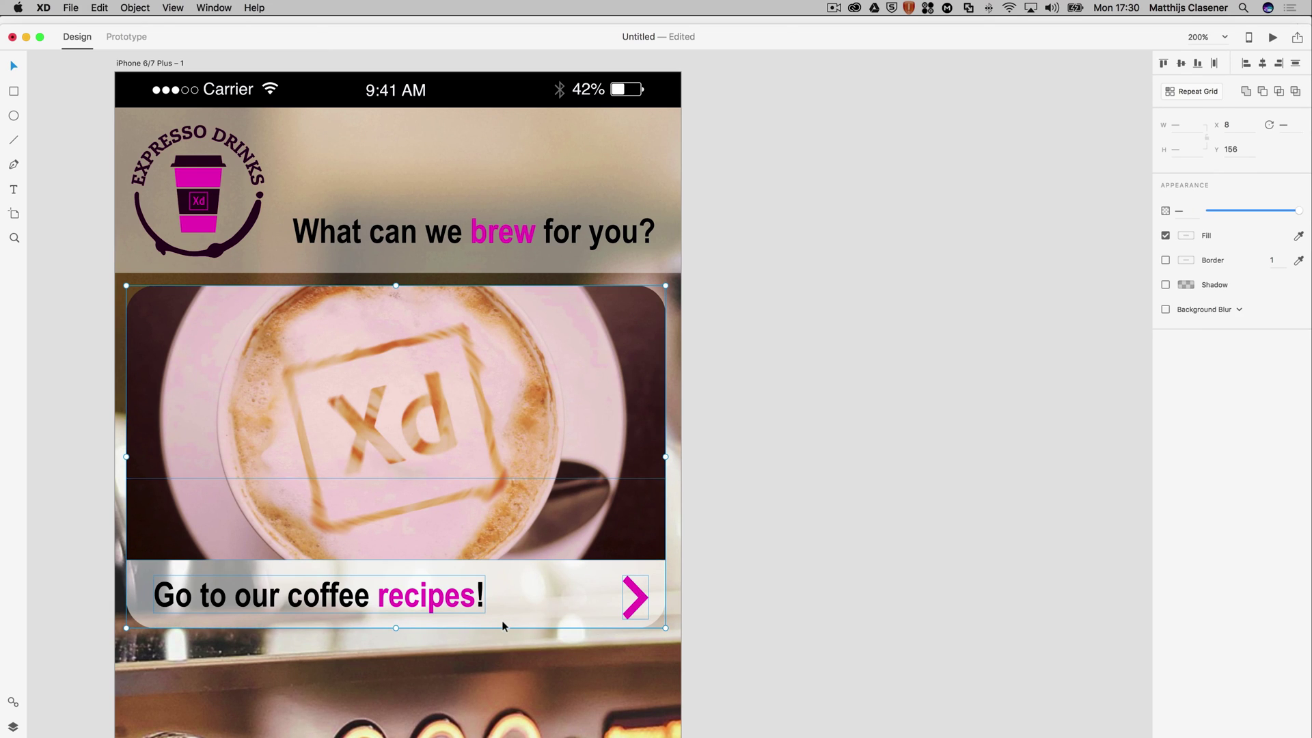
right_click(501, 620)
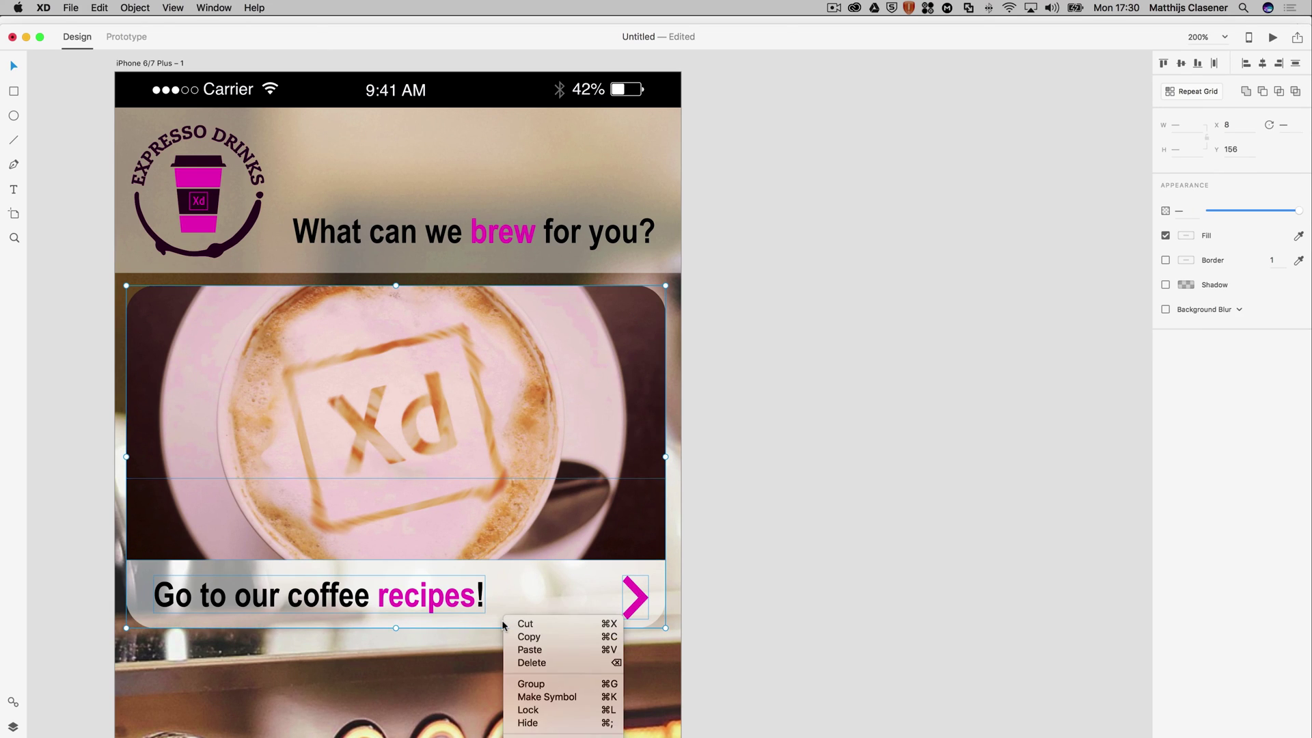
left_click(529, 685)
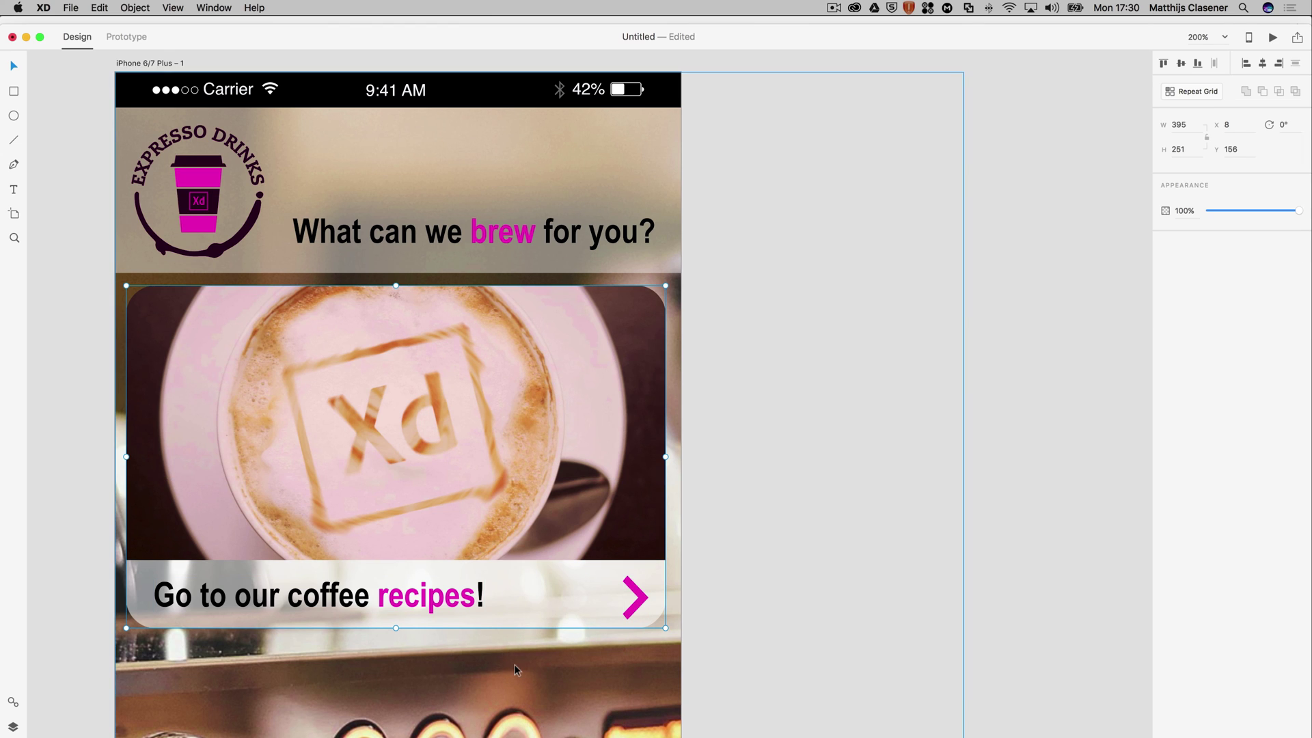
left_click(73, 472)
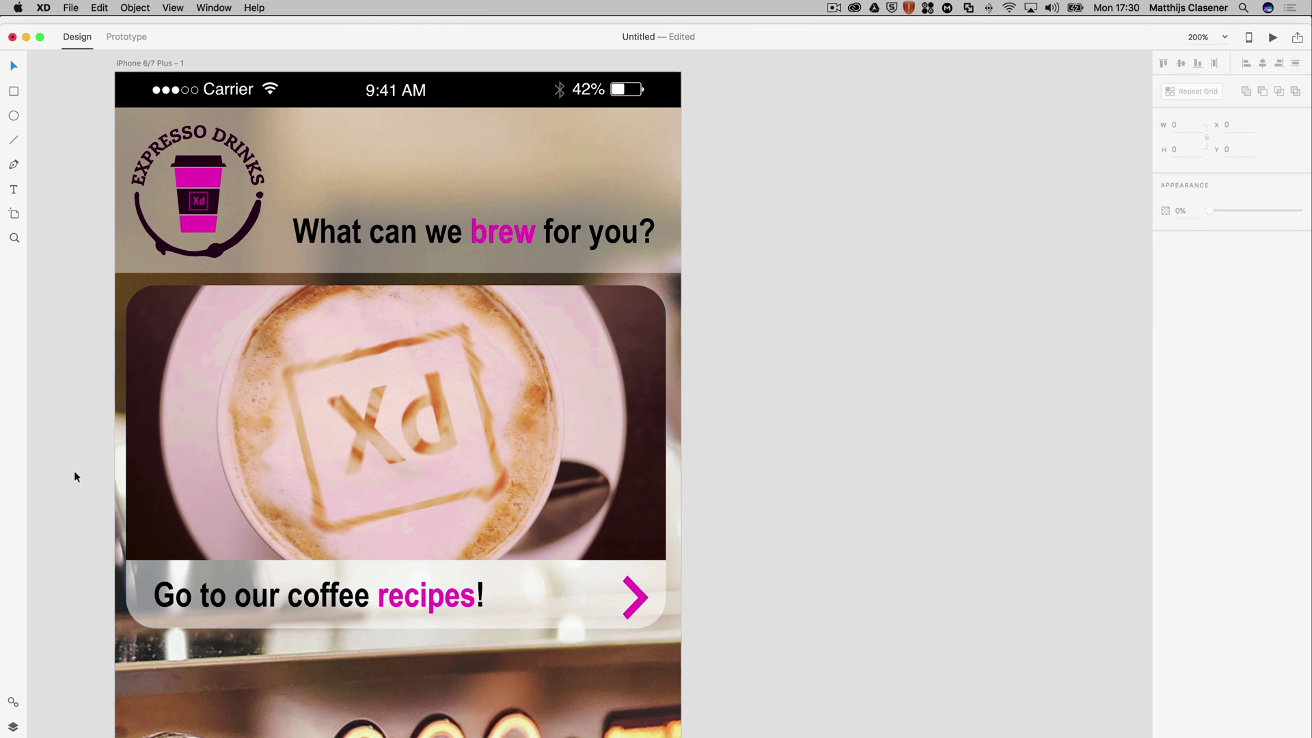
left_click(214, 507)
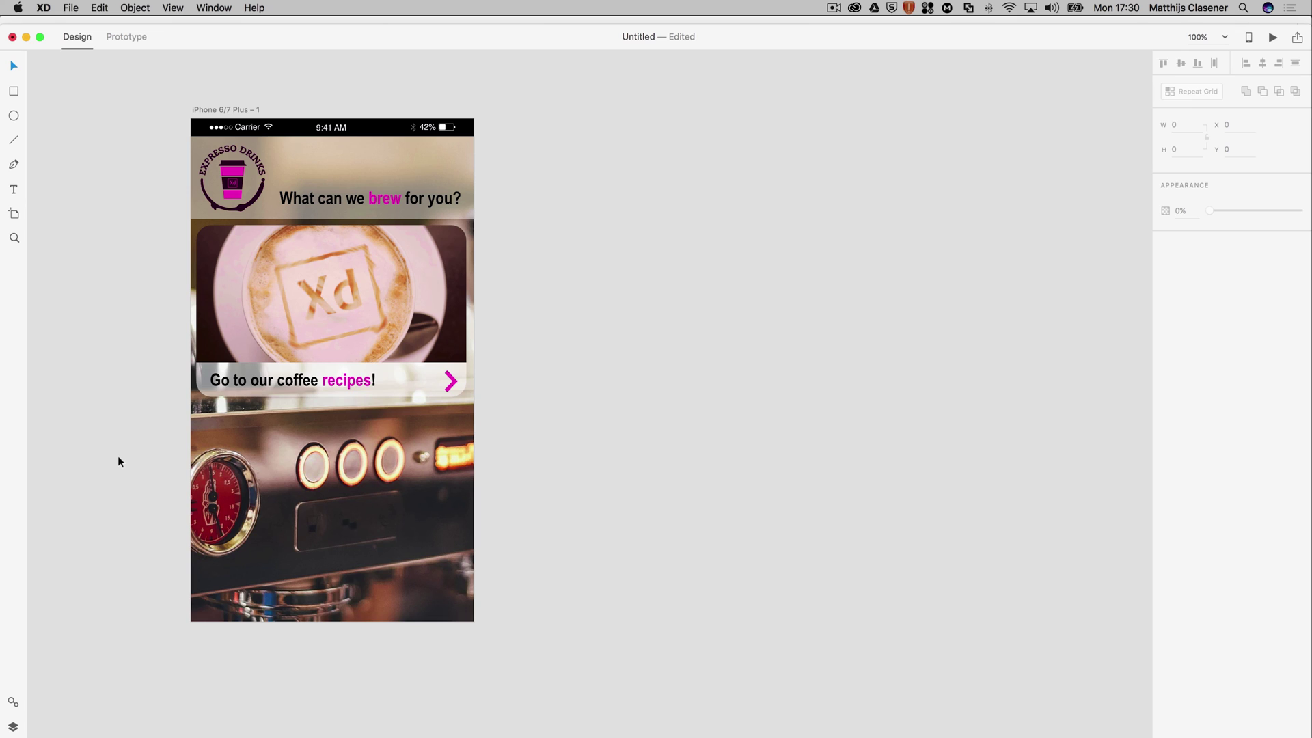
Paste the pinned city map card below the latte card on the artboard
key("super+v")
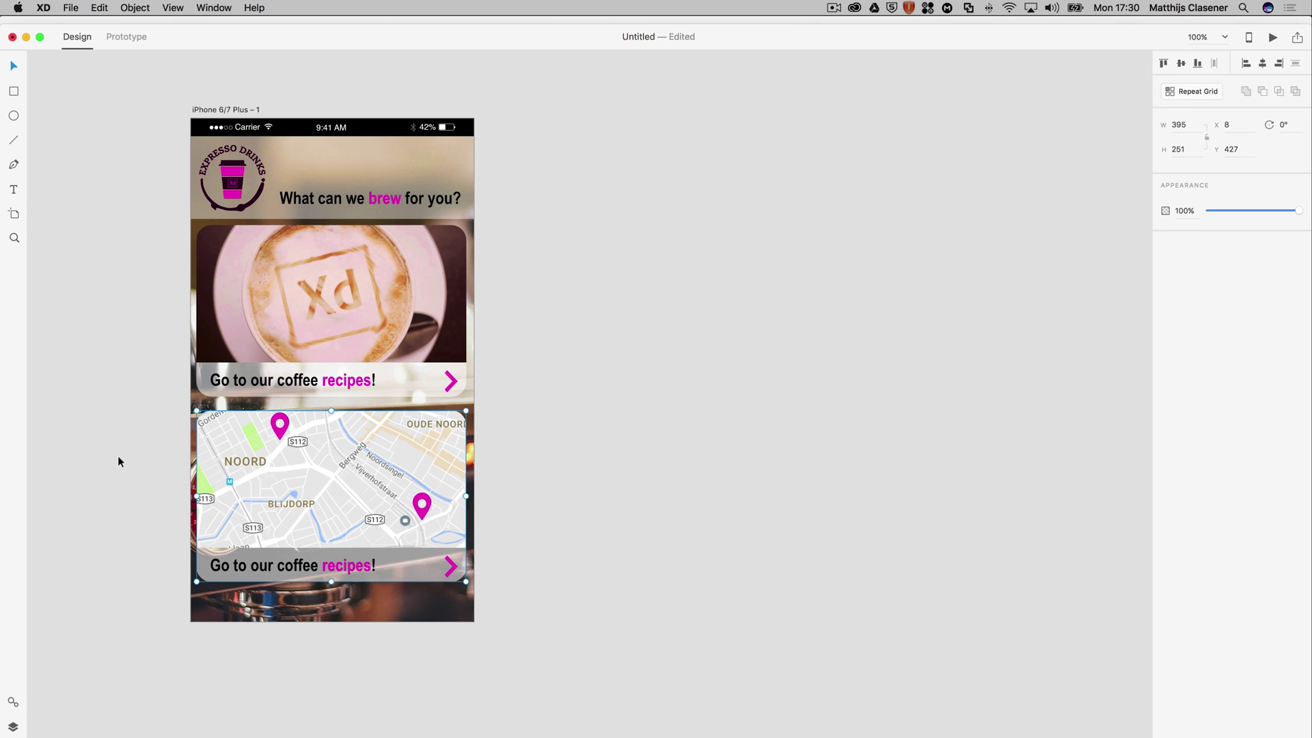
scroll(118, 457, "down", 2)
left_click(117, 456)
scroll(118, 457, "up", 2)
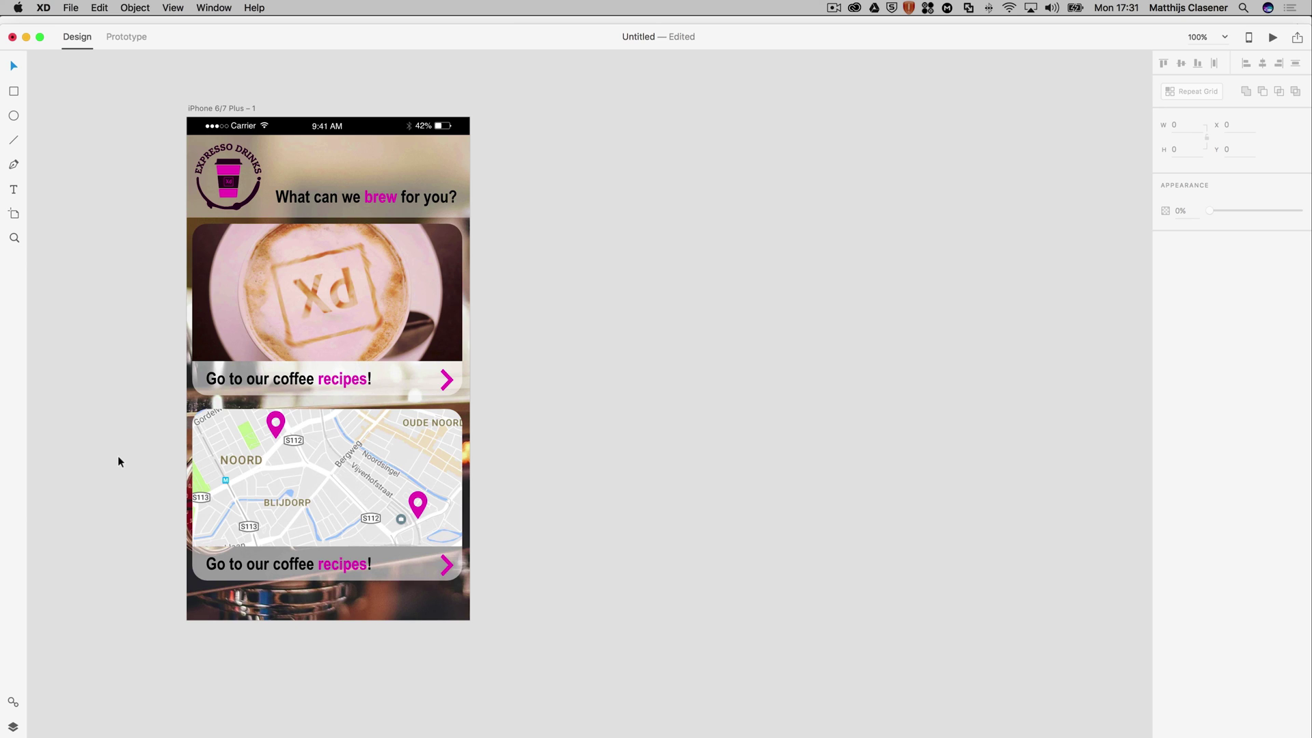
scroll(117, 456, "left", 3)
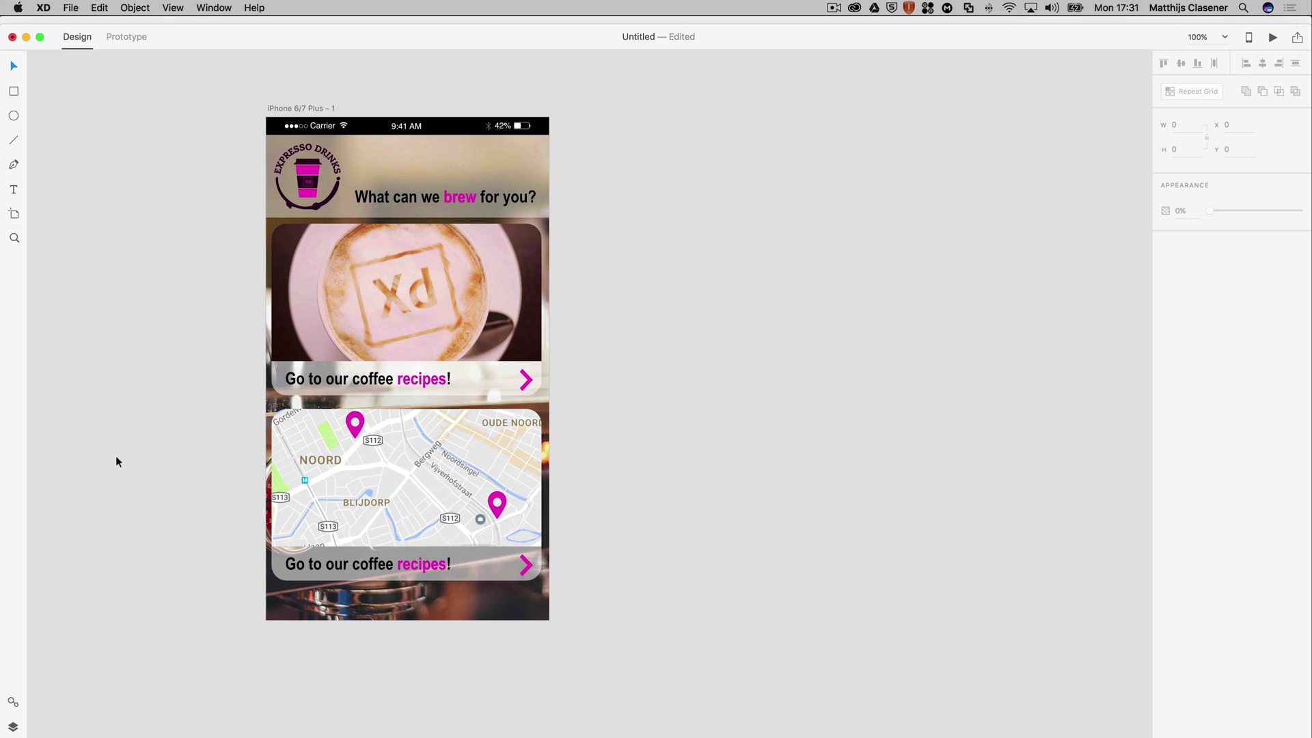